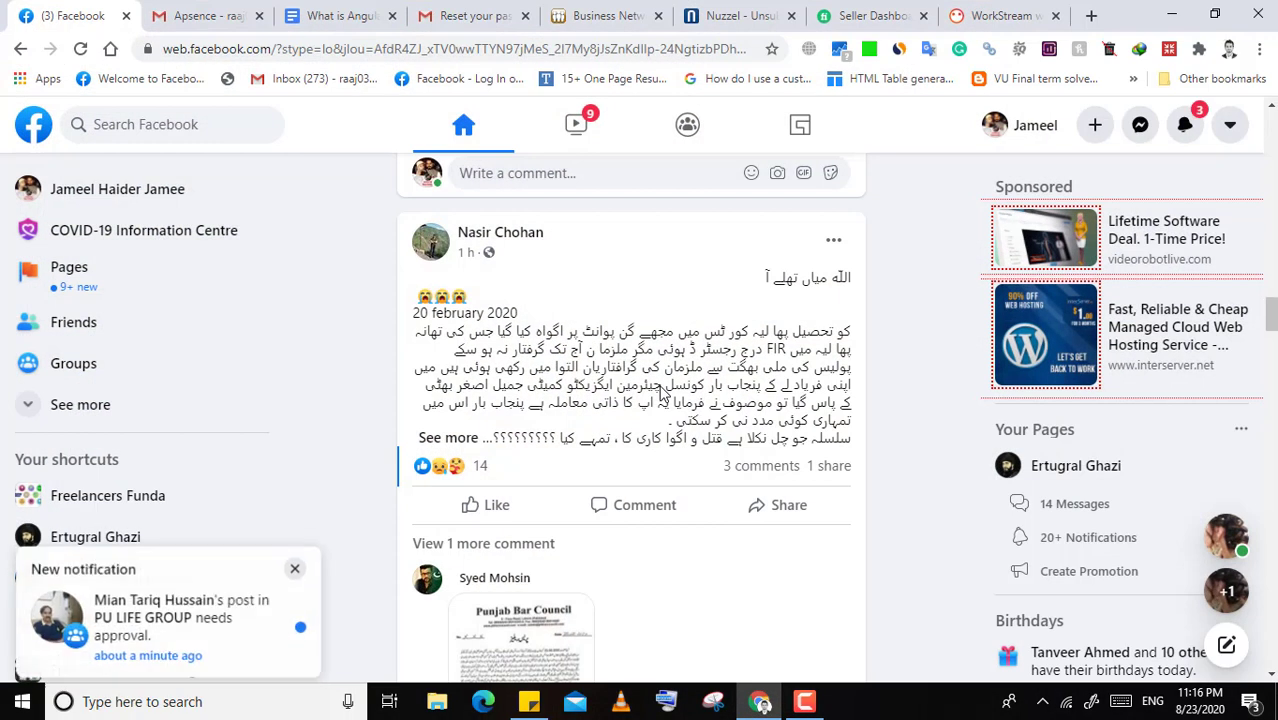
# - Bring up the APSense start page, and open the Guest Posting Sites spreadsheet in a new browser tab
pyautogui.click(572, 10)
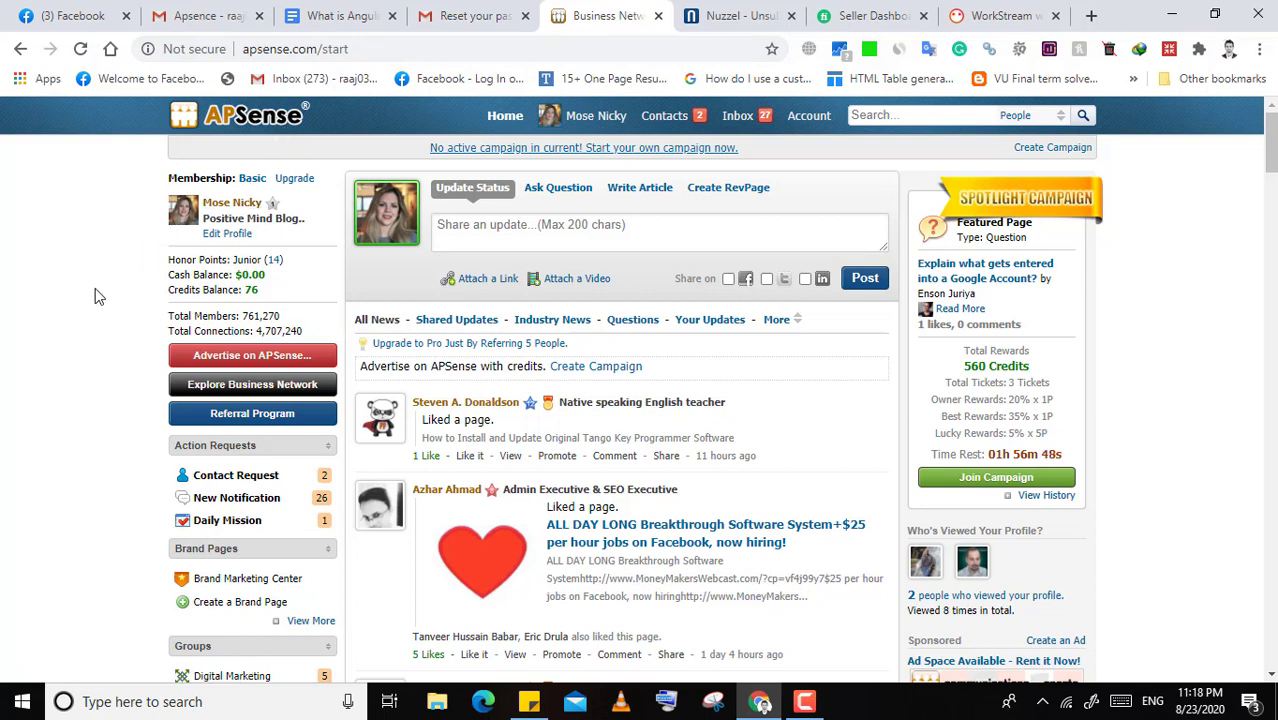
pyautogui.click(541, 237)
pyautogui.click(1091, 15)
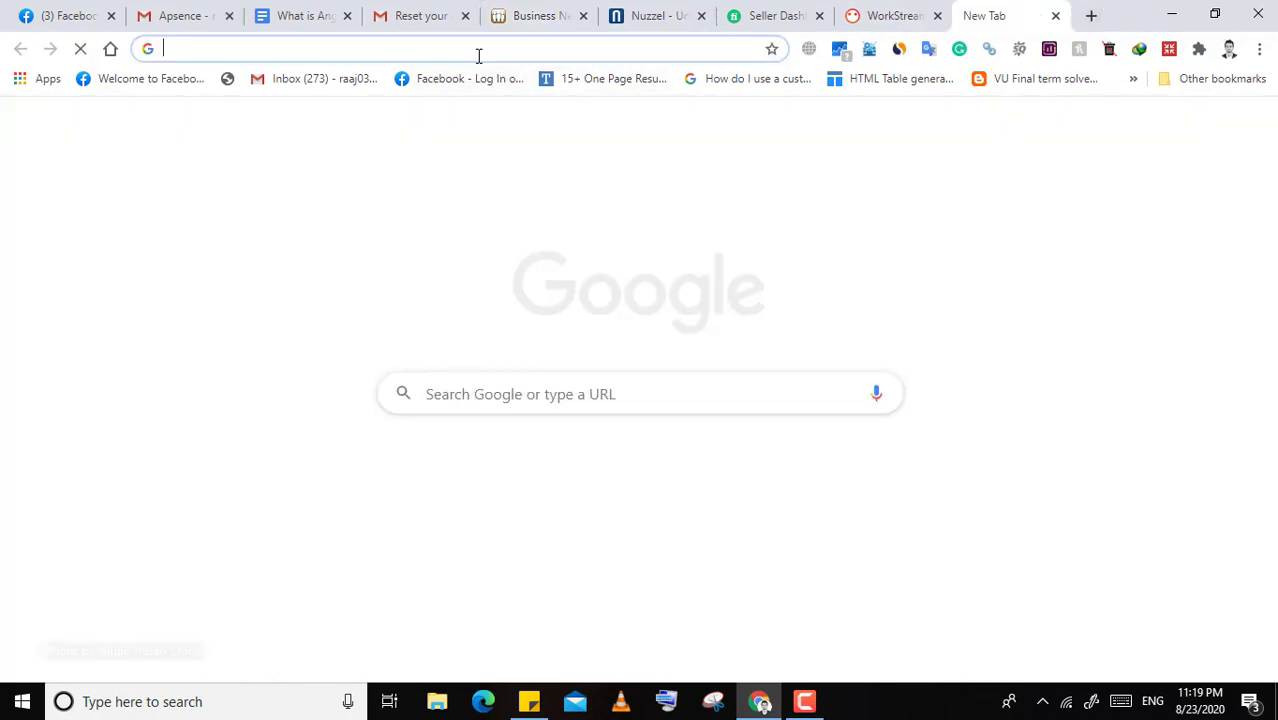
pyautogui.write('guest')
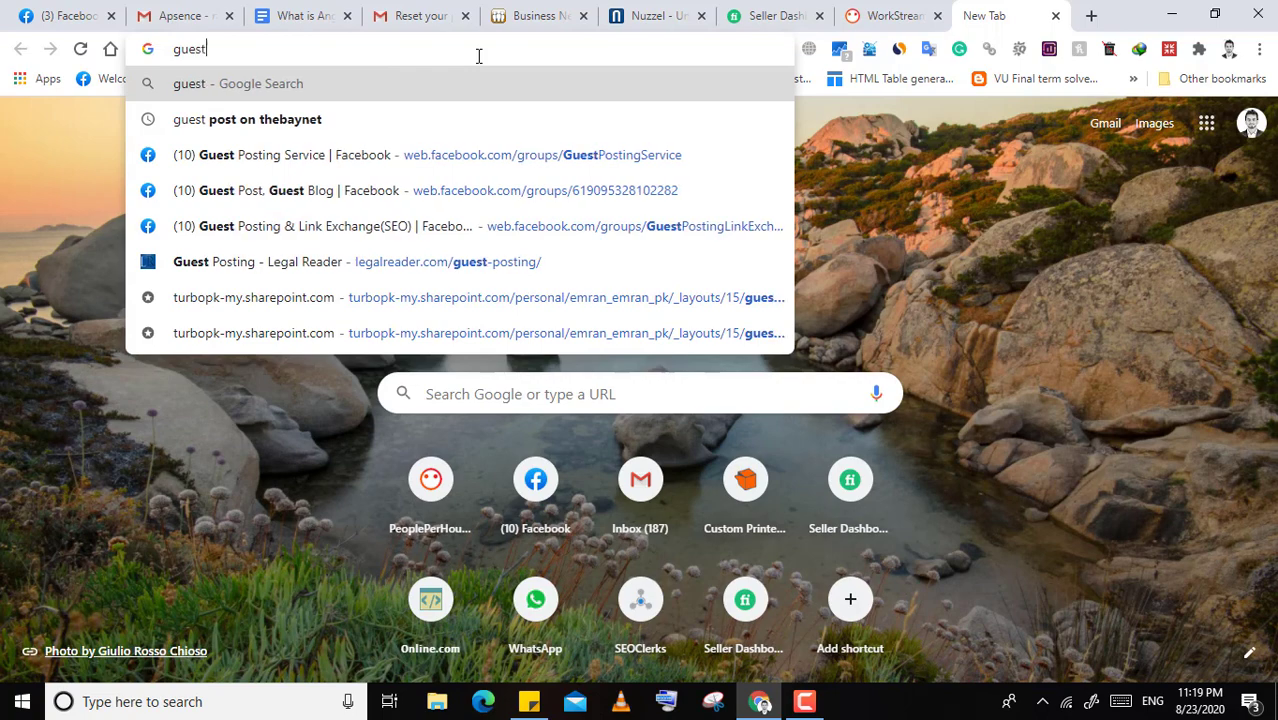
pyautogui.write(' posti')
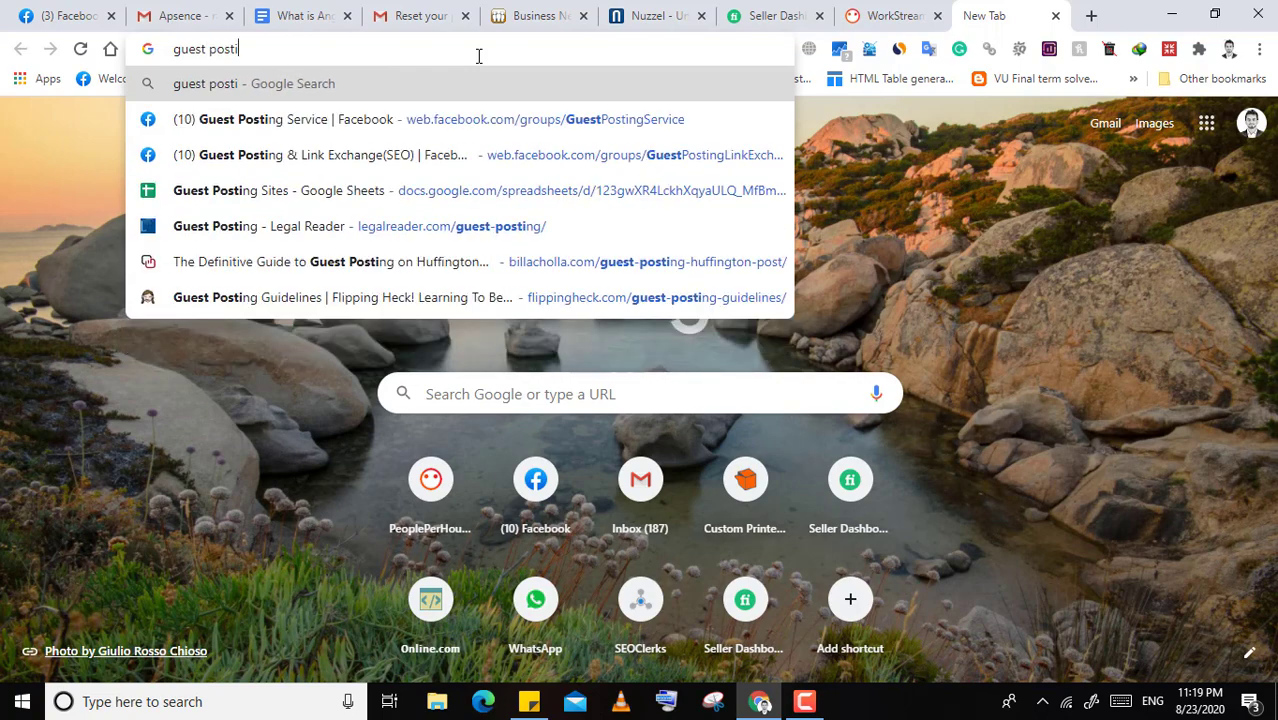
pyautogui.click(413, 190)
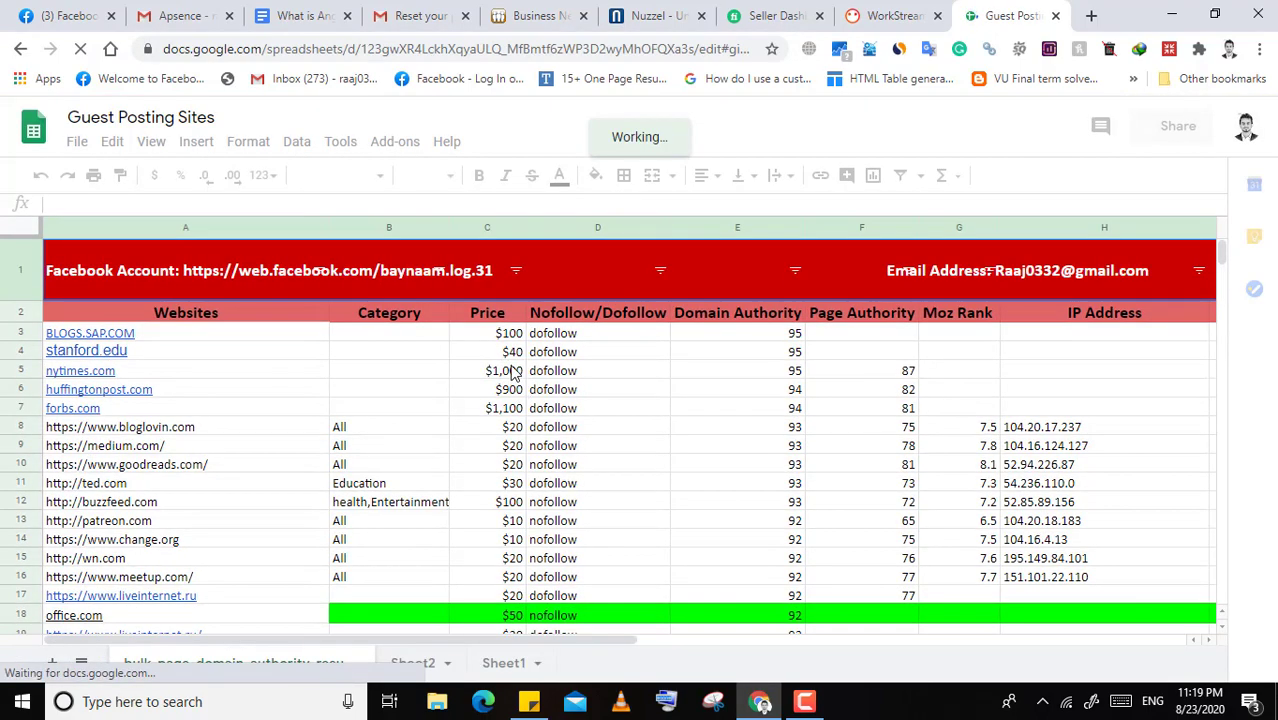
# - Look through the guest posting site list, examining the websites, categories, prices, link types and domain authority
pyautogui.scroll(-6, 205, 399)
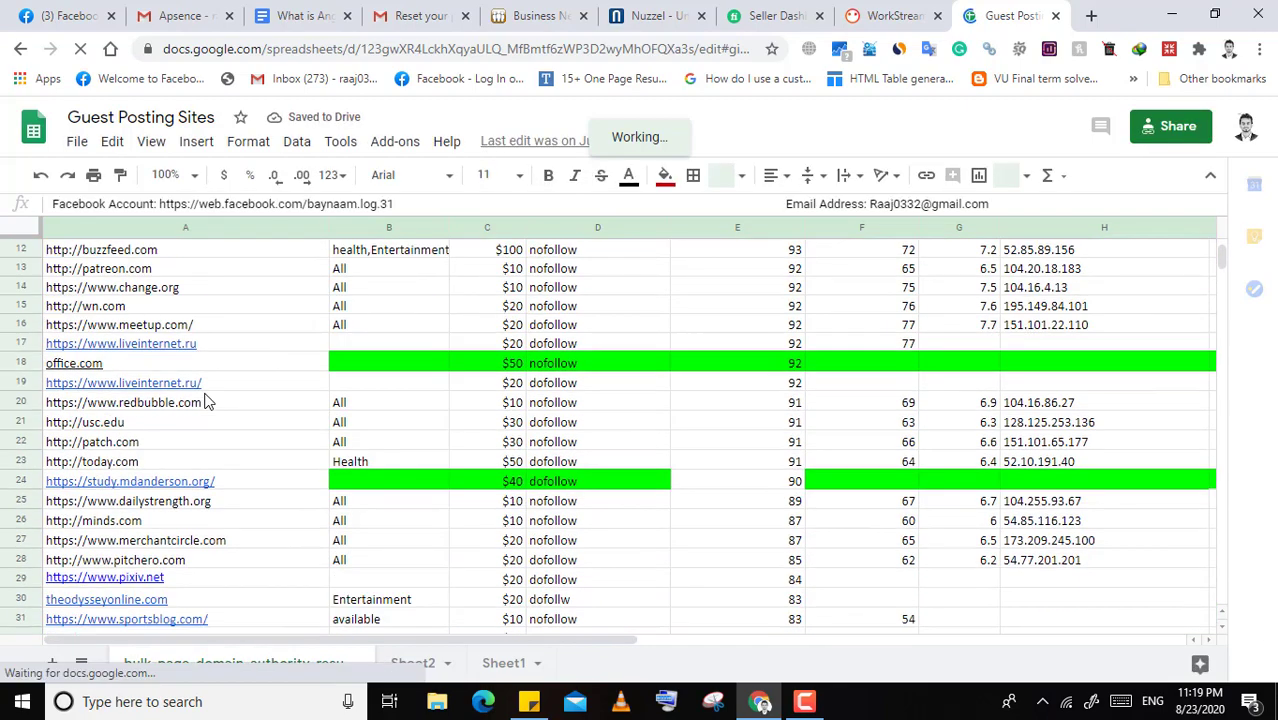
pyautogui.scroll(-11, 205, 399)
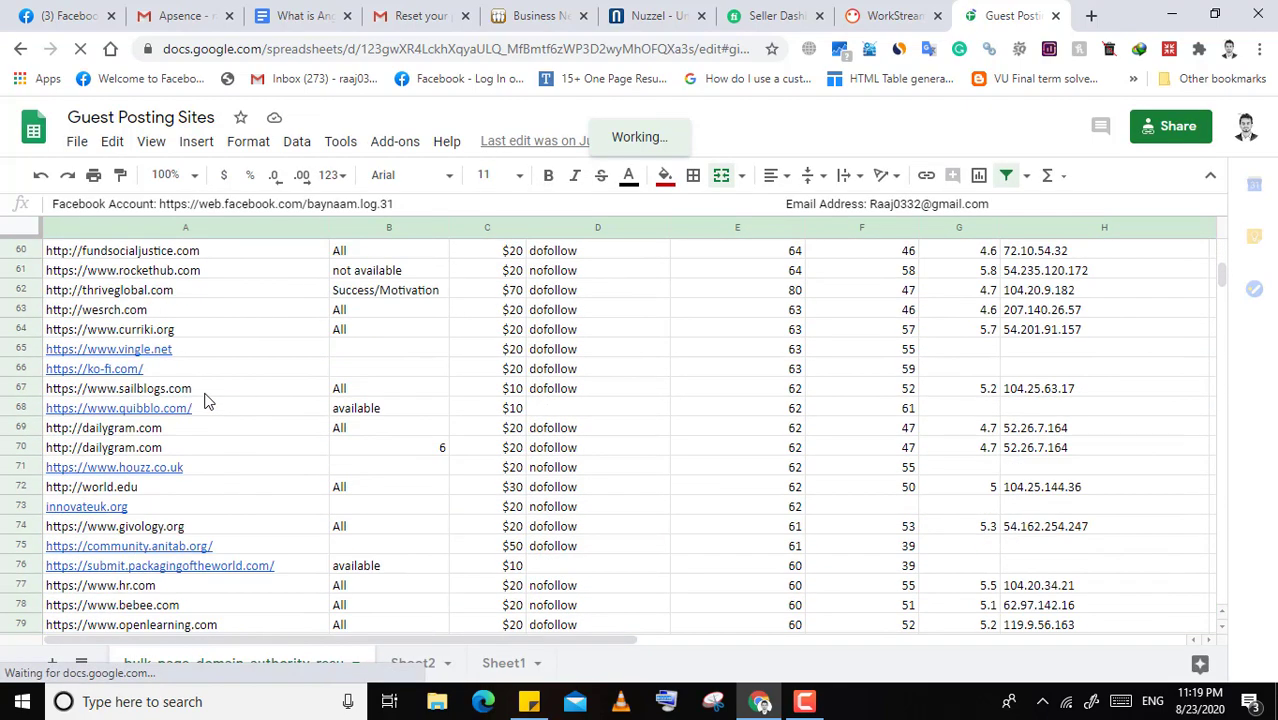
pyautogui.scroll(-6, 205, 398)
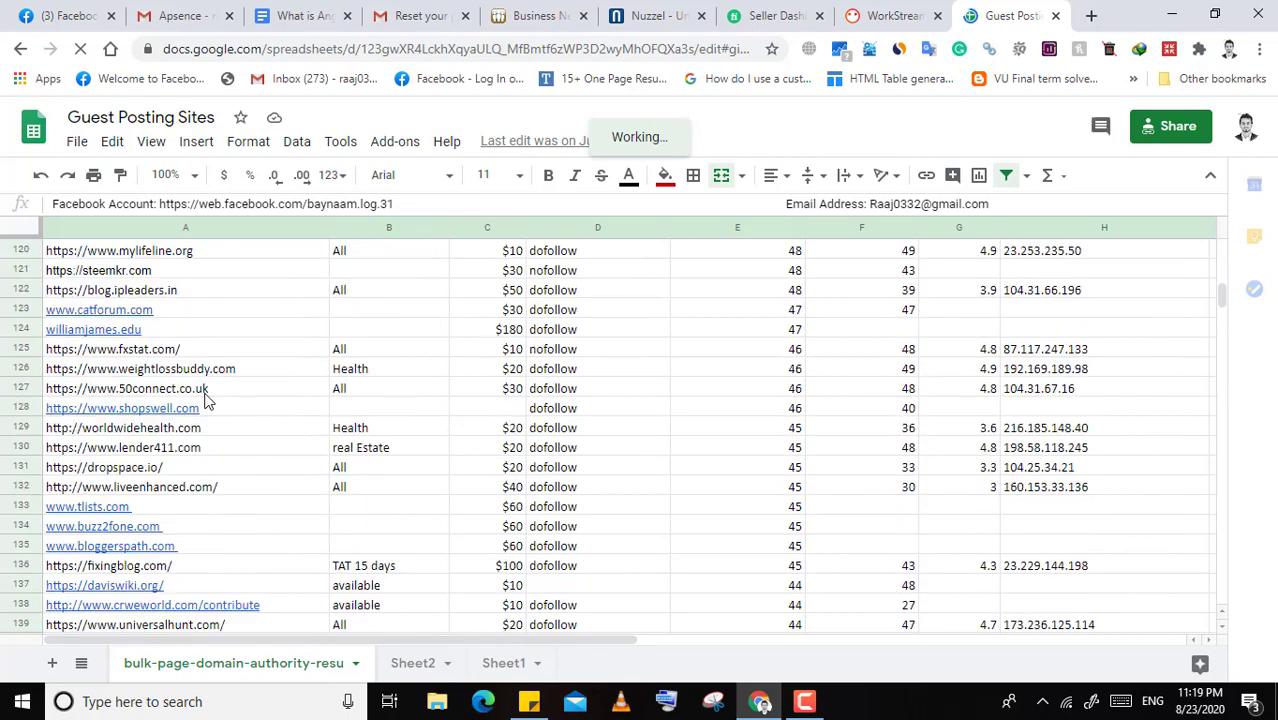
pyautogui.scroll(-6, 205, 398)
pyautogui.scroll(-3, 205, 398)
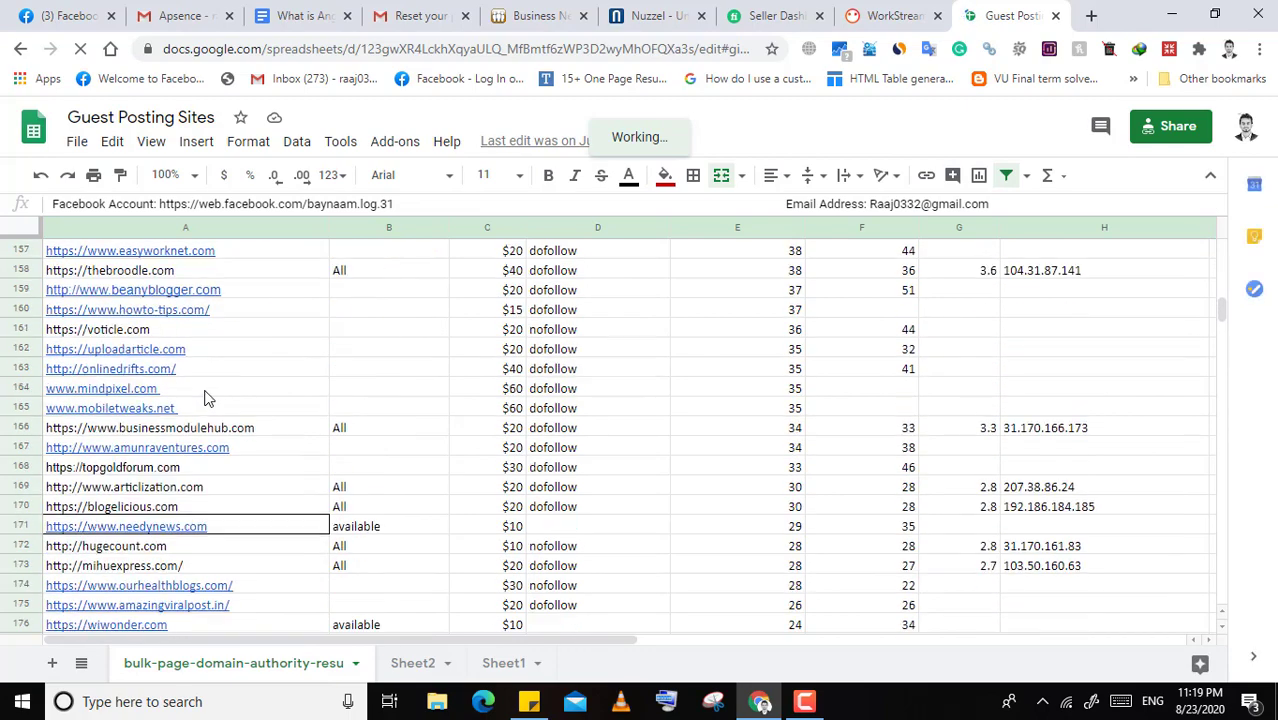
pyautogui.scroll(1, 266, 546)
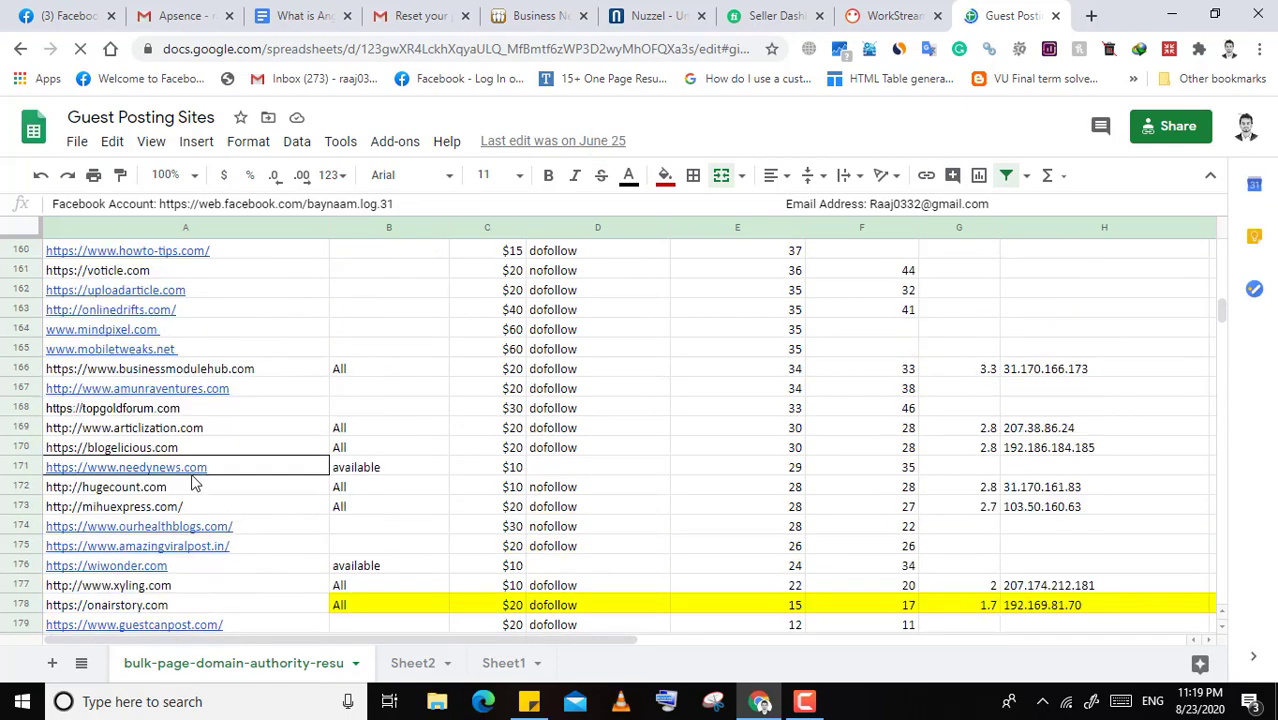
pyautogui.moveTo(193, 481)
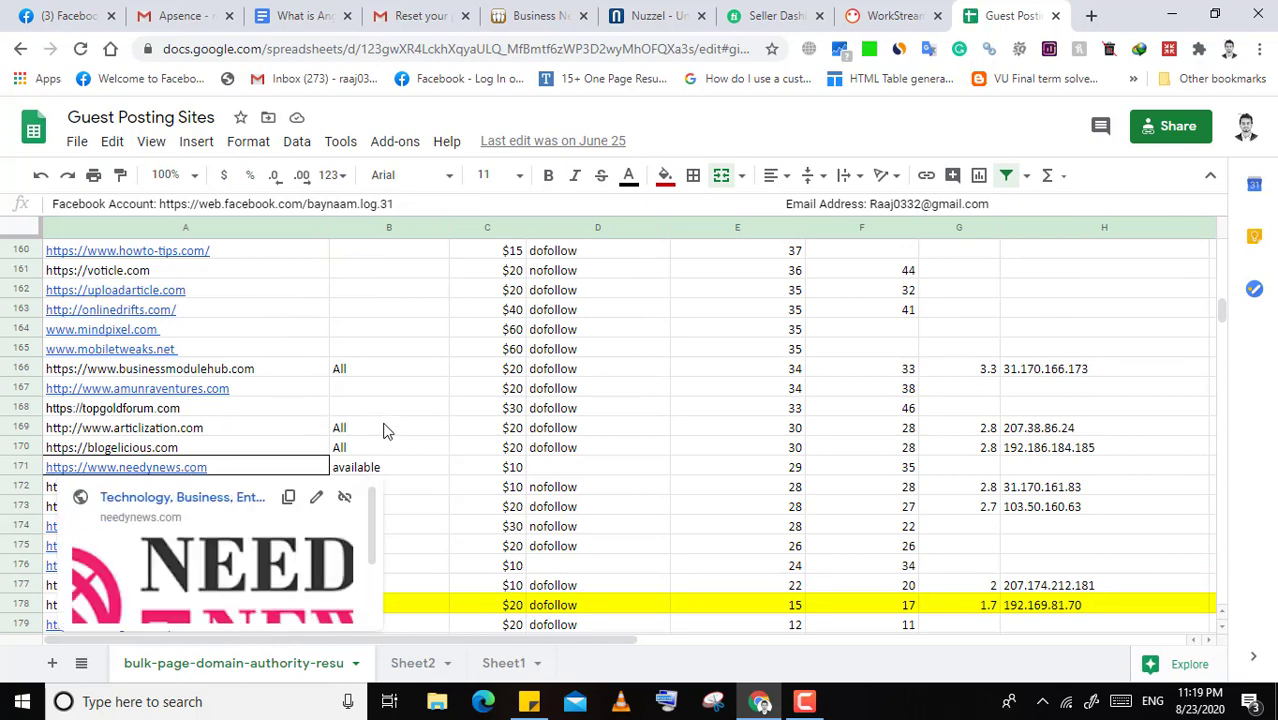
pyautogui.scroll(2, 415, 447)
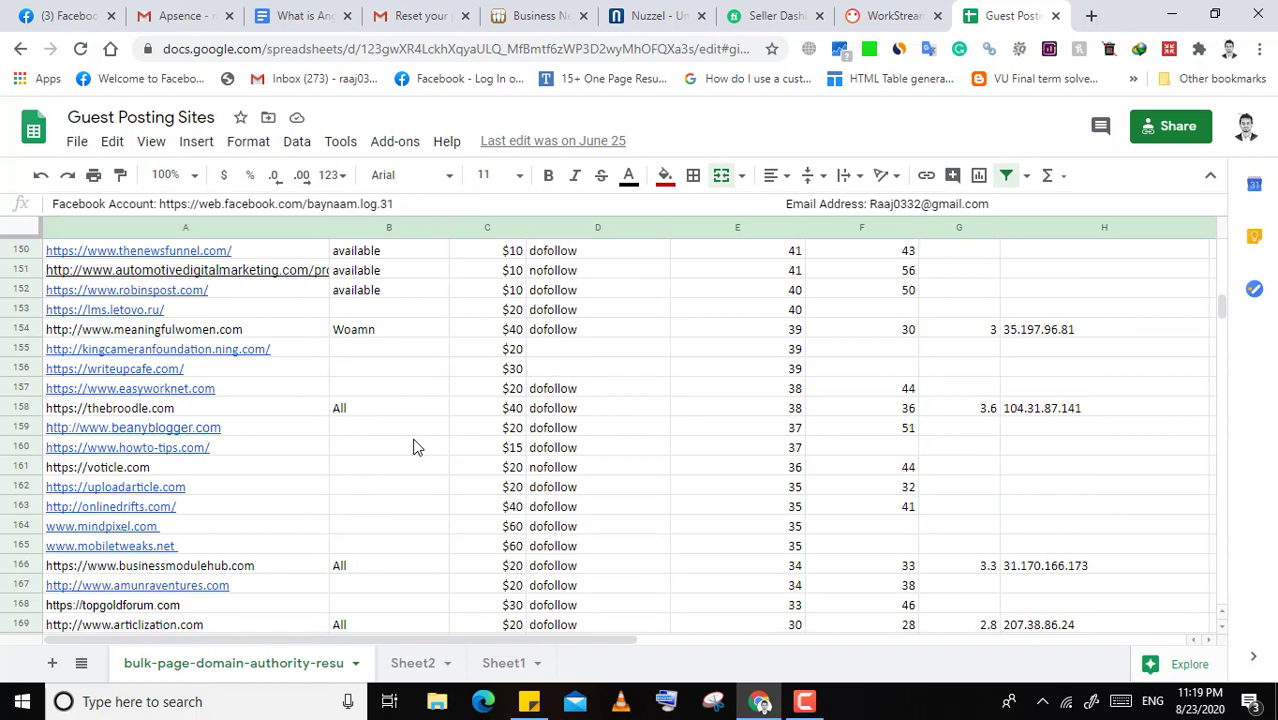
pyautogui.scroll(5, 415, 447)
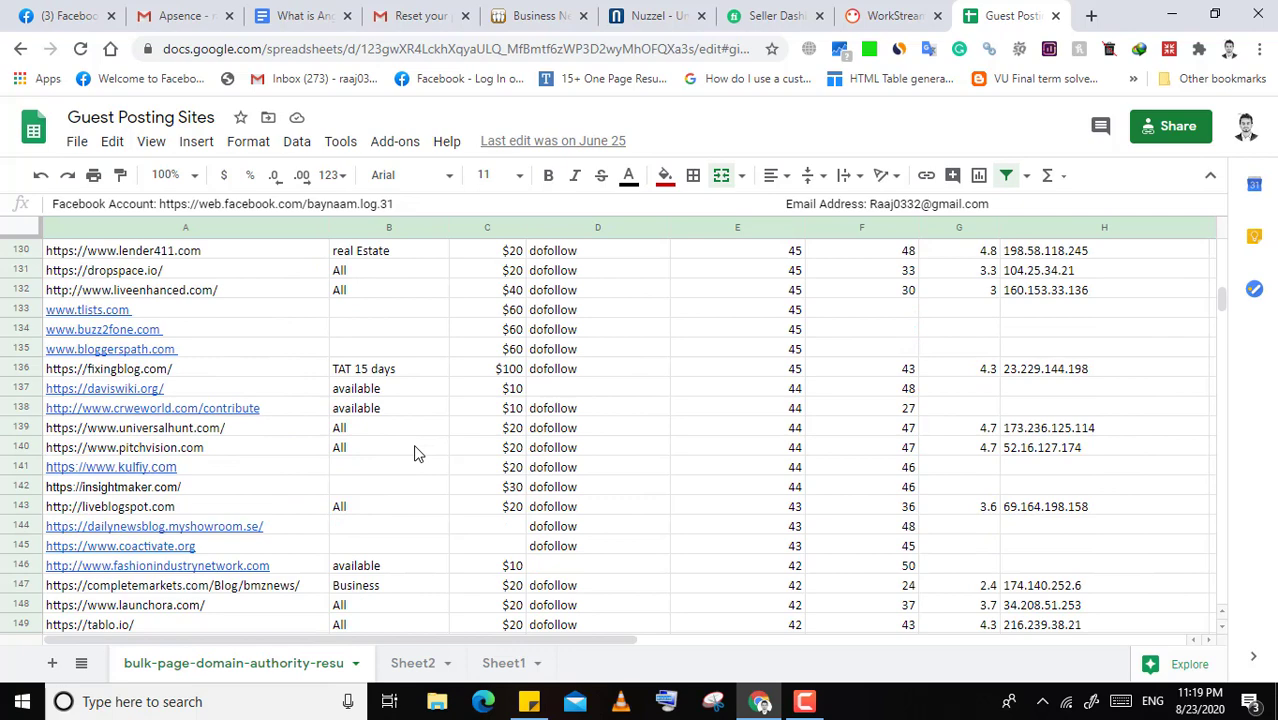
pyautogui.scroll(3, 417, 452)
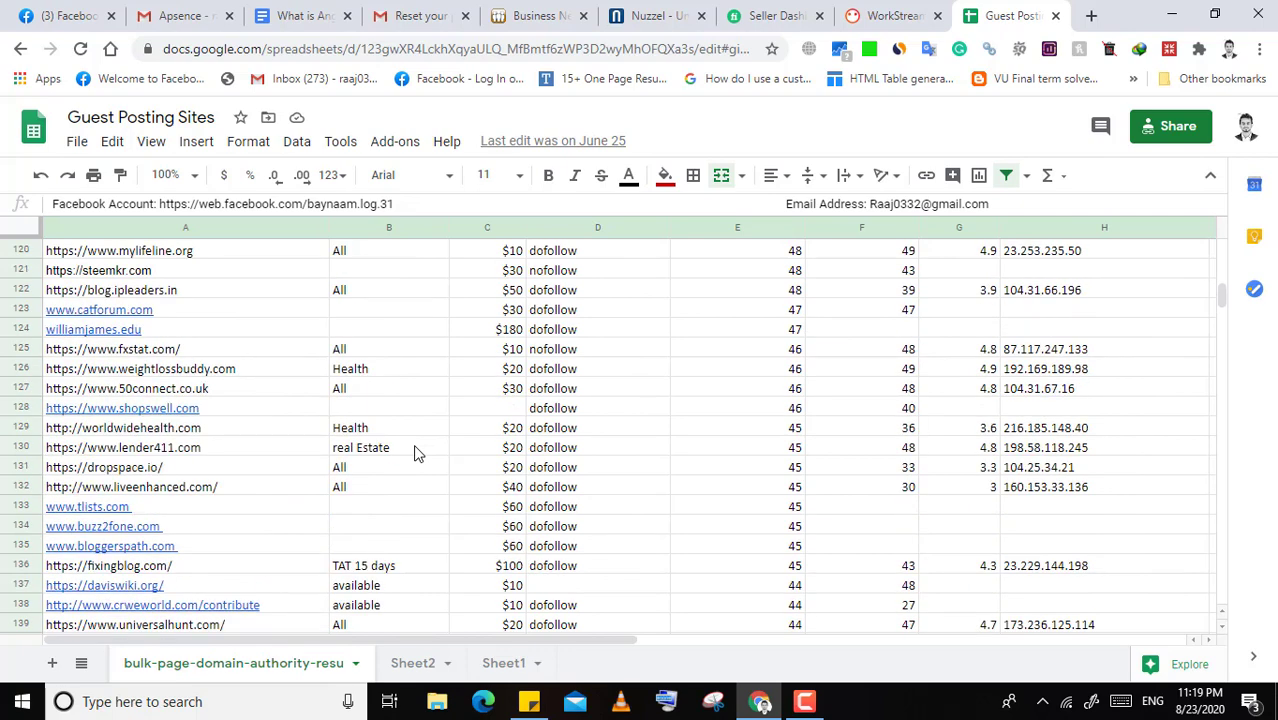
pyautogui.scroll(4, 415, 447)
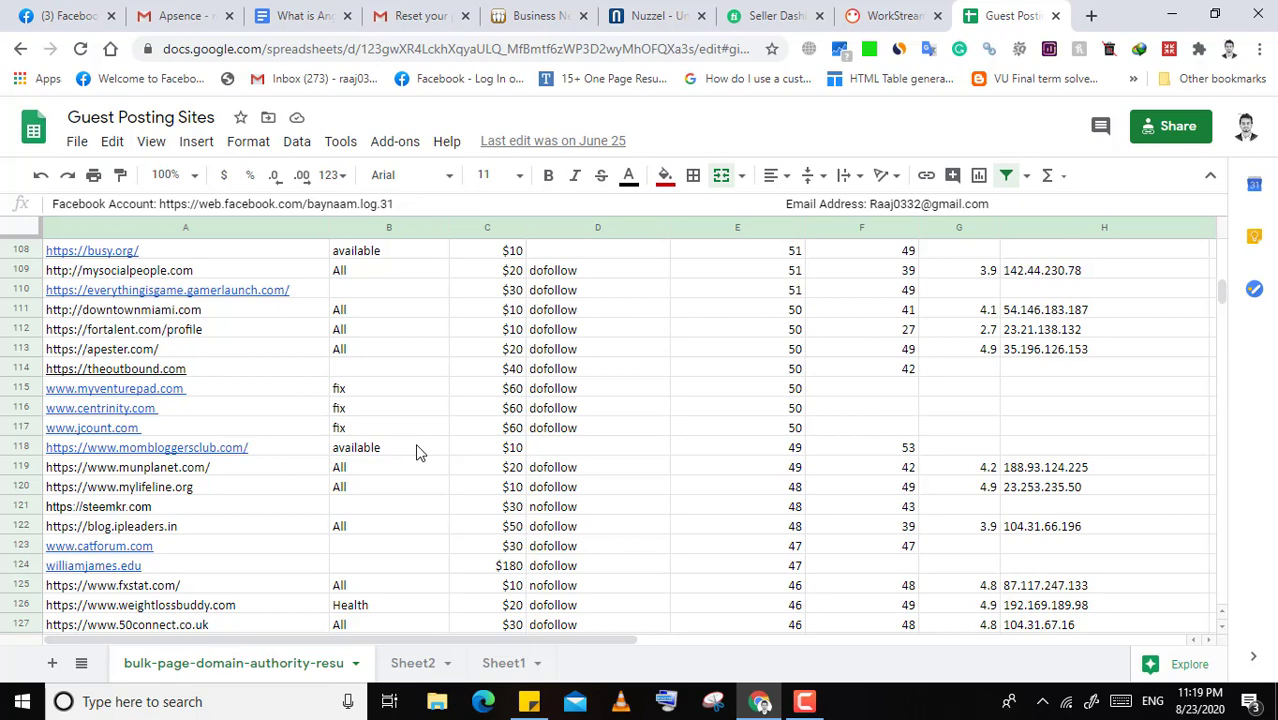
pyautogui.scroll(4, 418, 452)
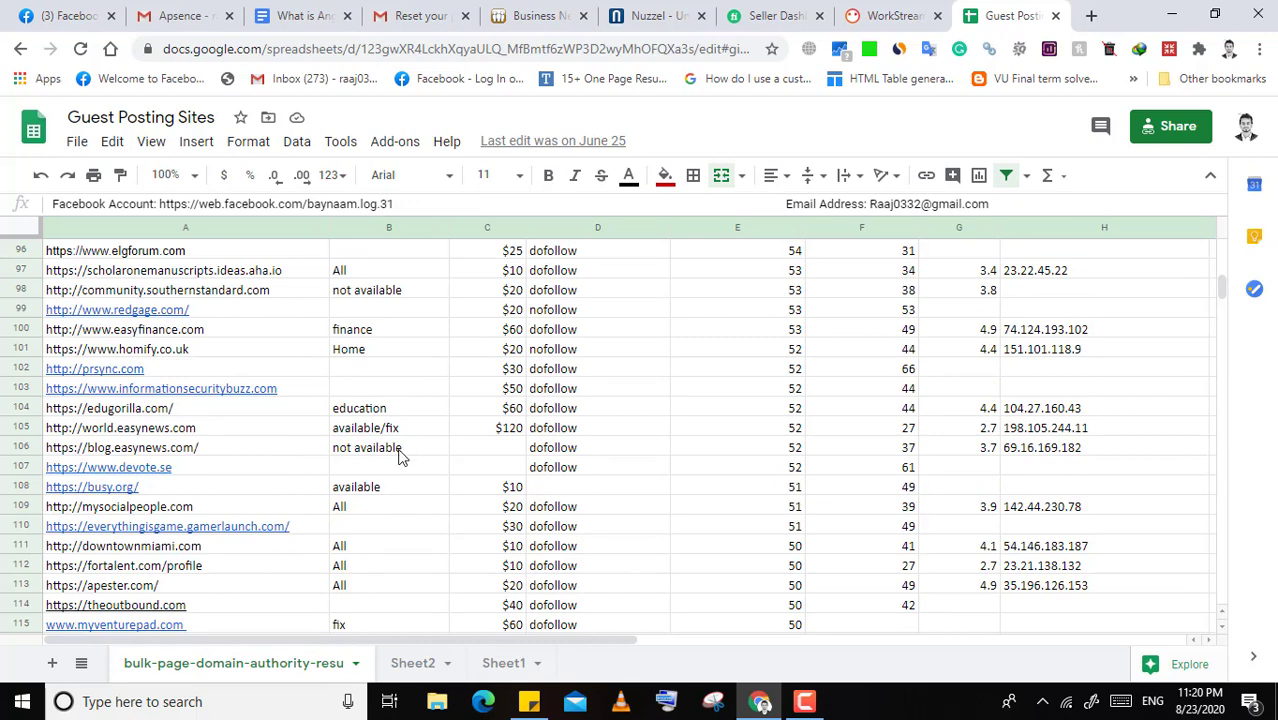
pyautogui.scroll(-8, 196, 446)
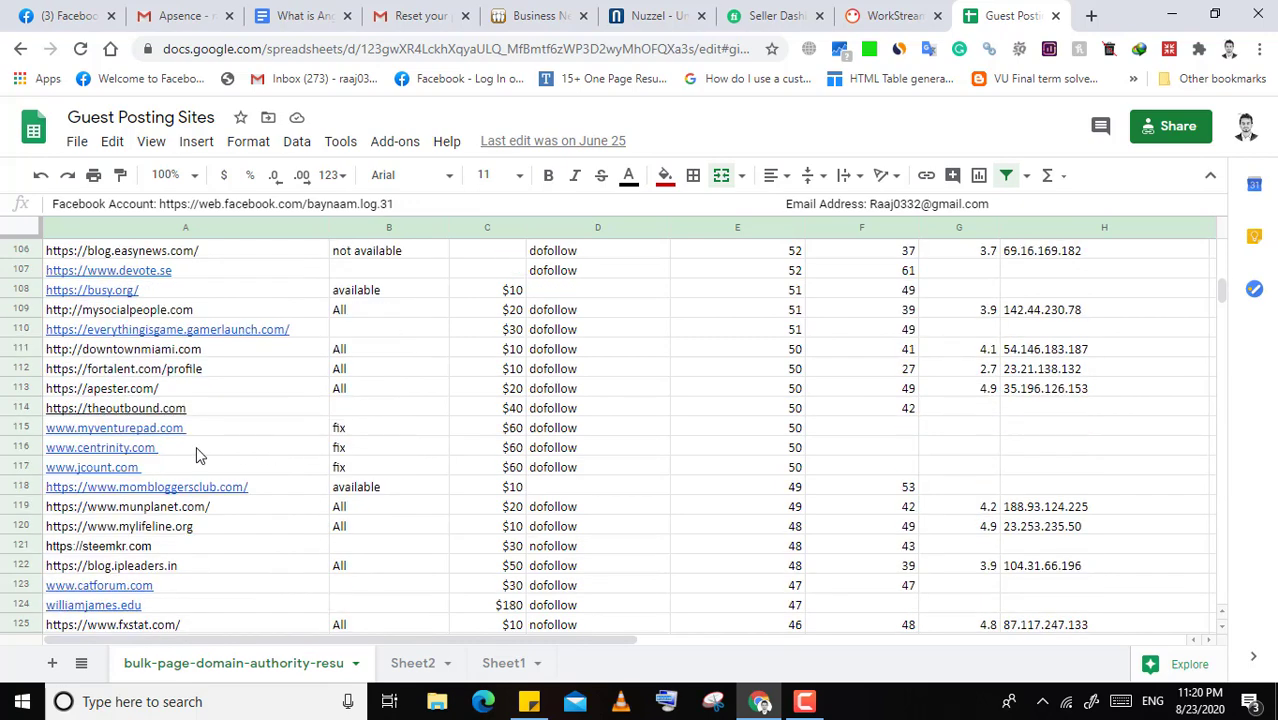
pyautogui.scroll(-9, 60, 462)
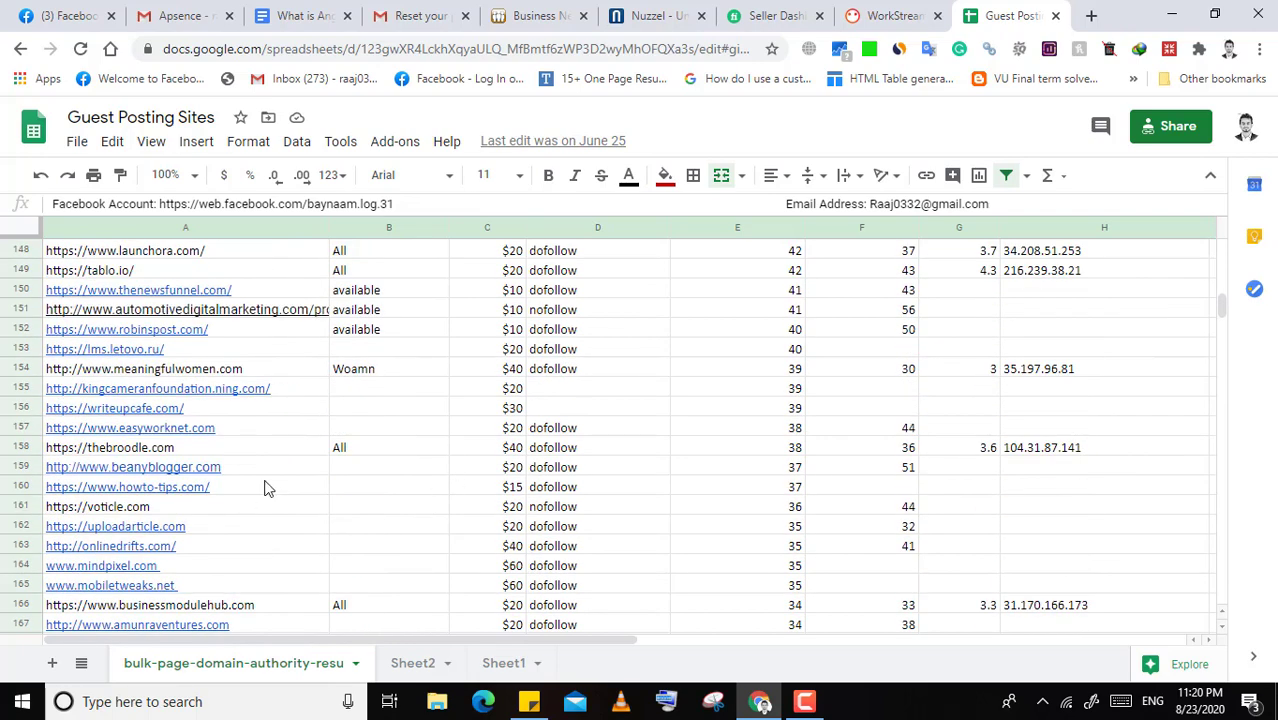
pyautogui.scroll(-12, 260, 465)
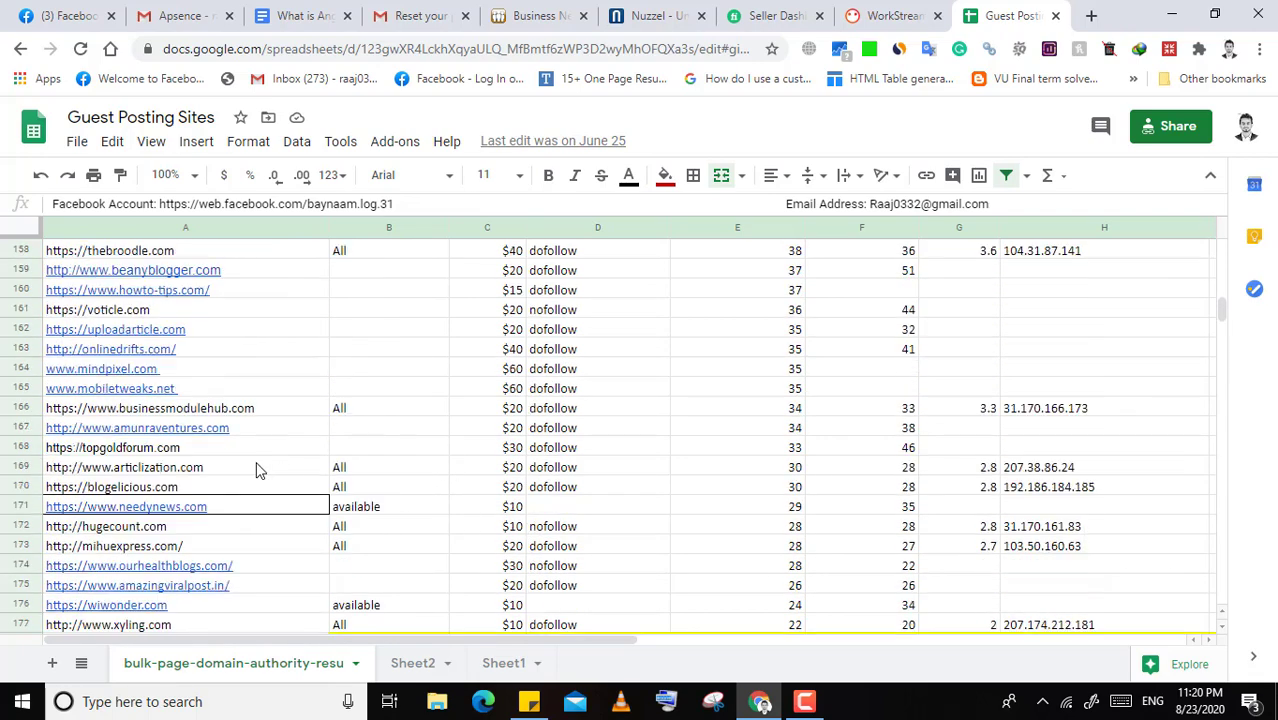
pyautogui.scroll(3, 275, 482)
pyautogui.moveTo(270, 477)
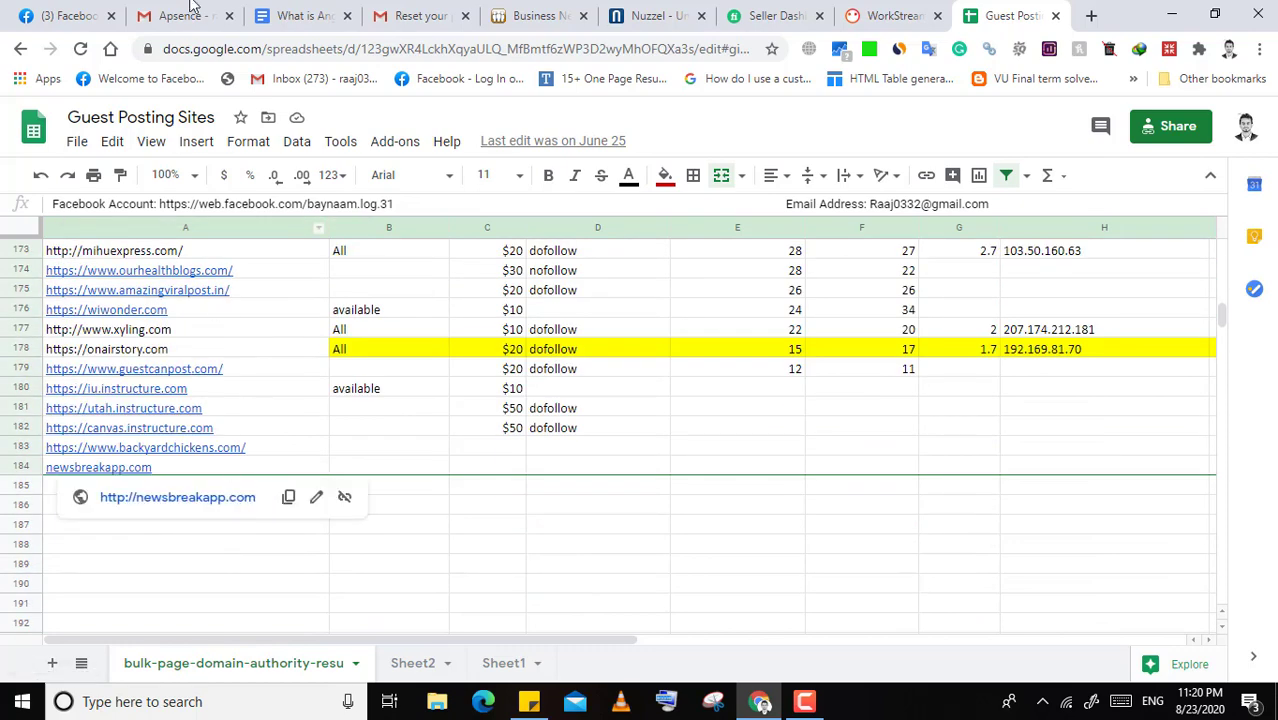
# - Copy the title heading of the AngularJS article from its Google Docs document
pyautogui.click(302, 12)
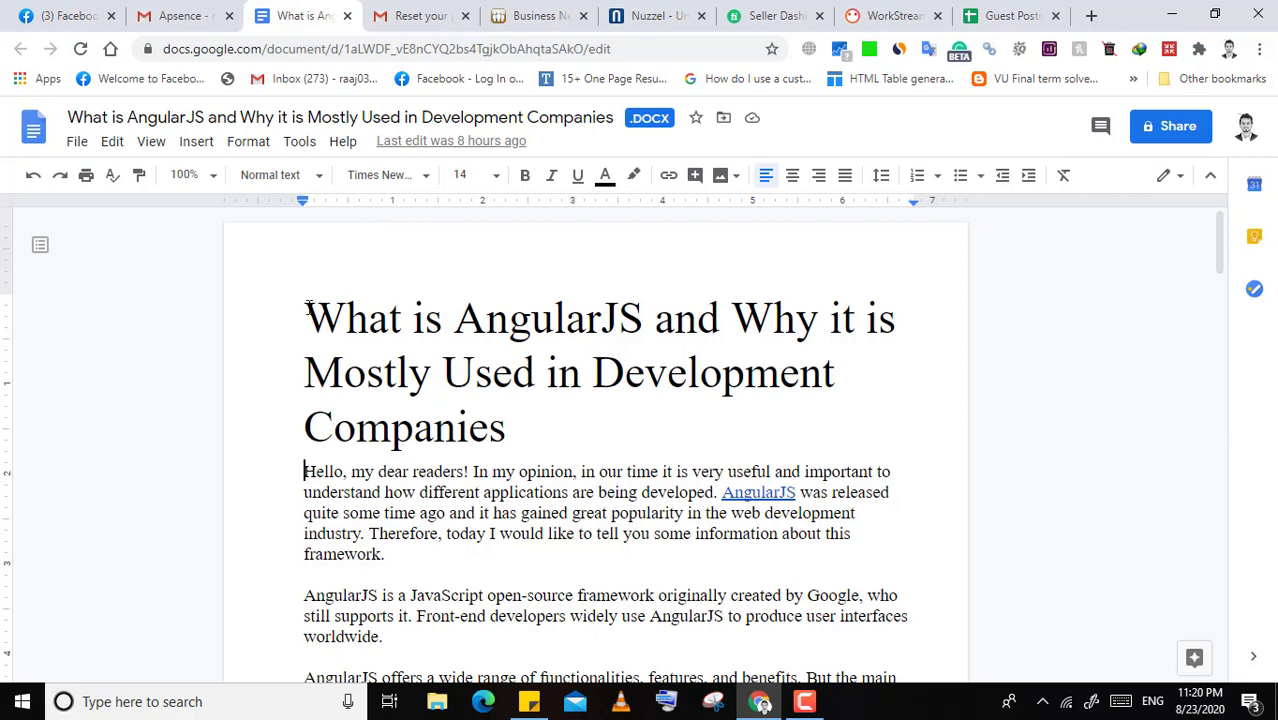
pyautogui.moveTo(307, 308); pyautogui.dragTo(515, 433)
pyautogui.click(515, 433)
pyautogui.moveTo(471, 422); pyautogui.dragTo(502, 432)
pyautogui.hotkey('ctrl', 'c')
pyautogui.click(316, 326)
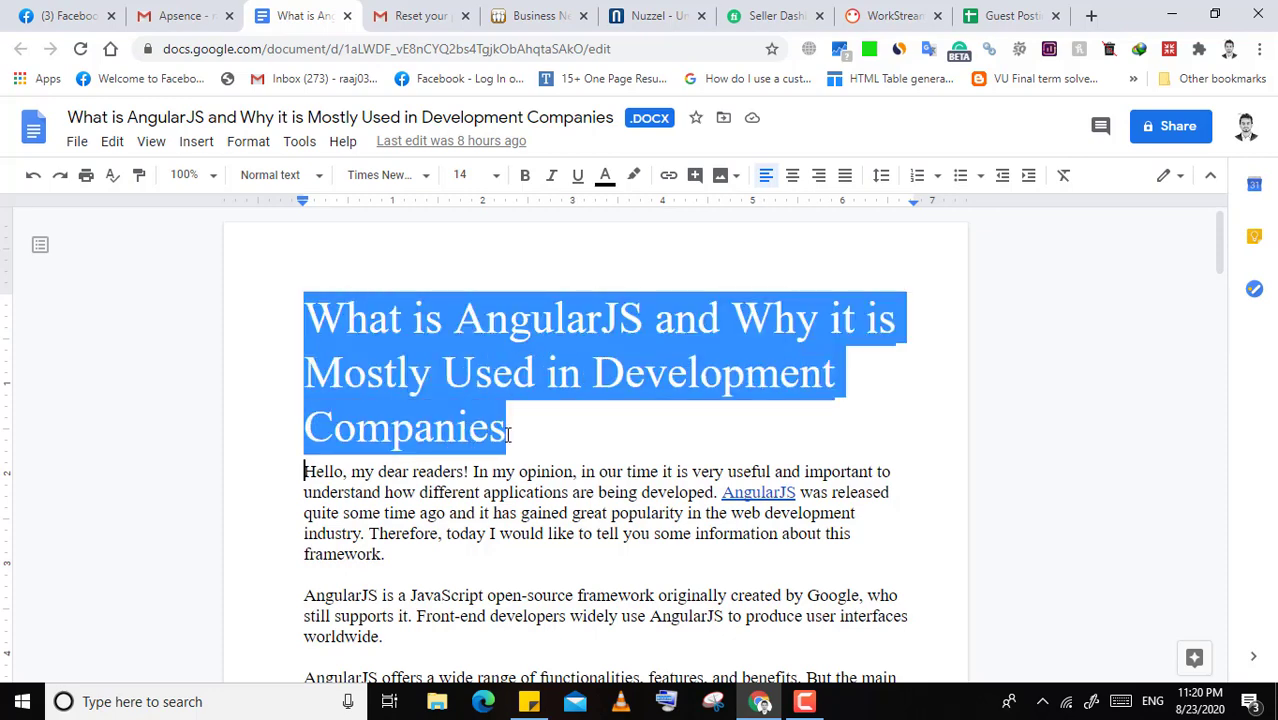
pyautogui.press('Right')
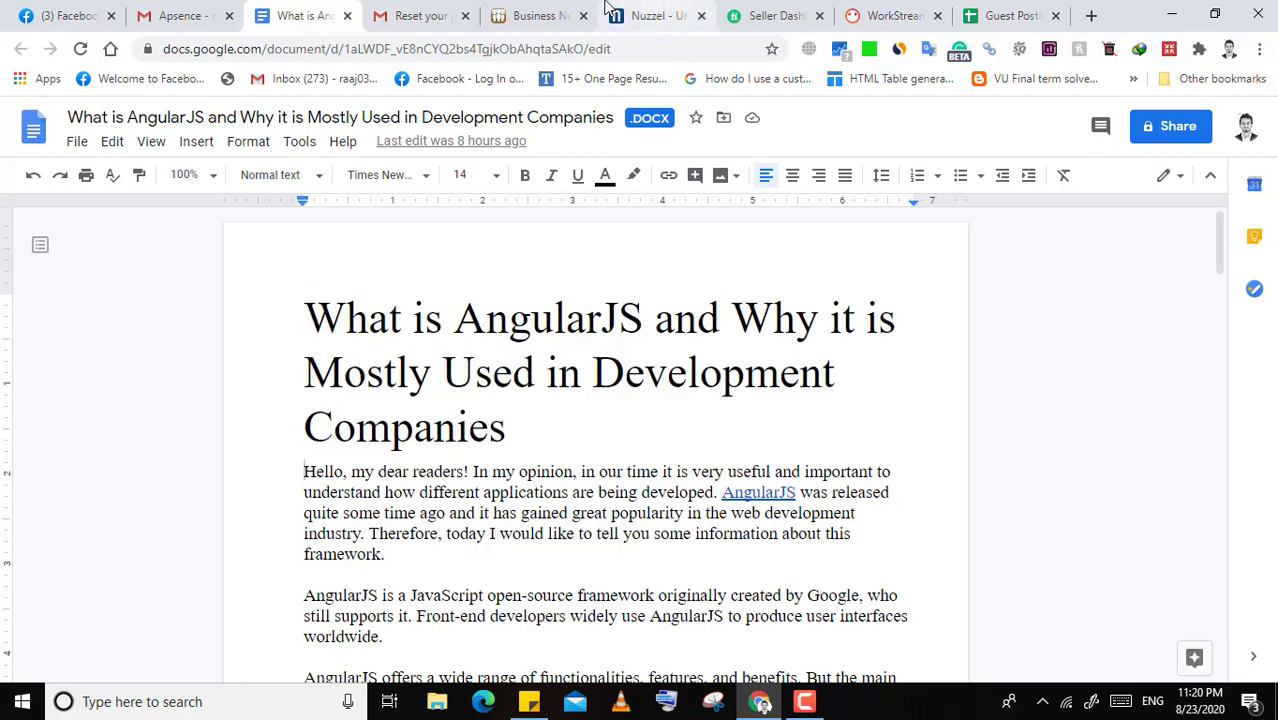
# - Start writing an APSense article with the title "What is AngularJS and Why it is Mostly Used in Development Companies"
pyautogui.click(540, 15)
pyautogui.click(648, 197)
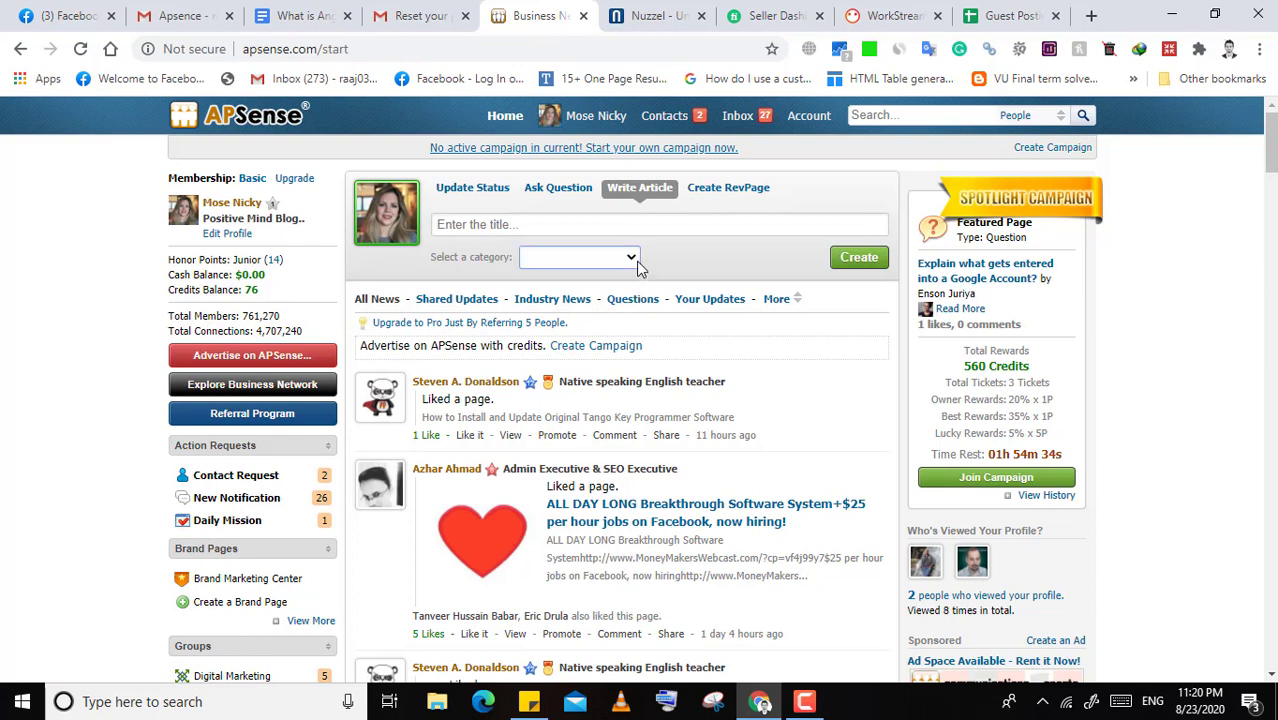
pyautogui.click(515, 225)
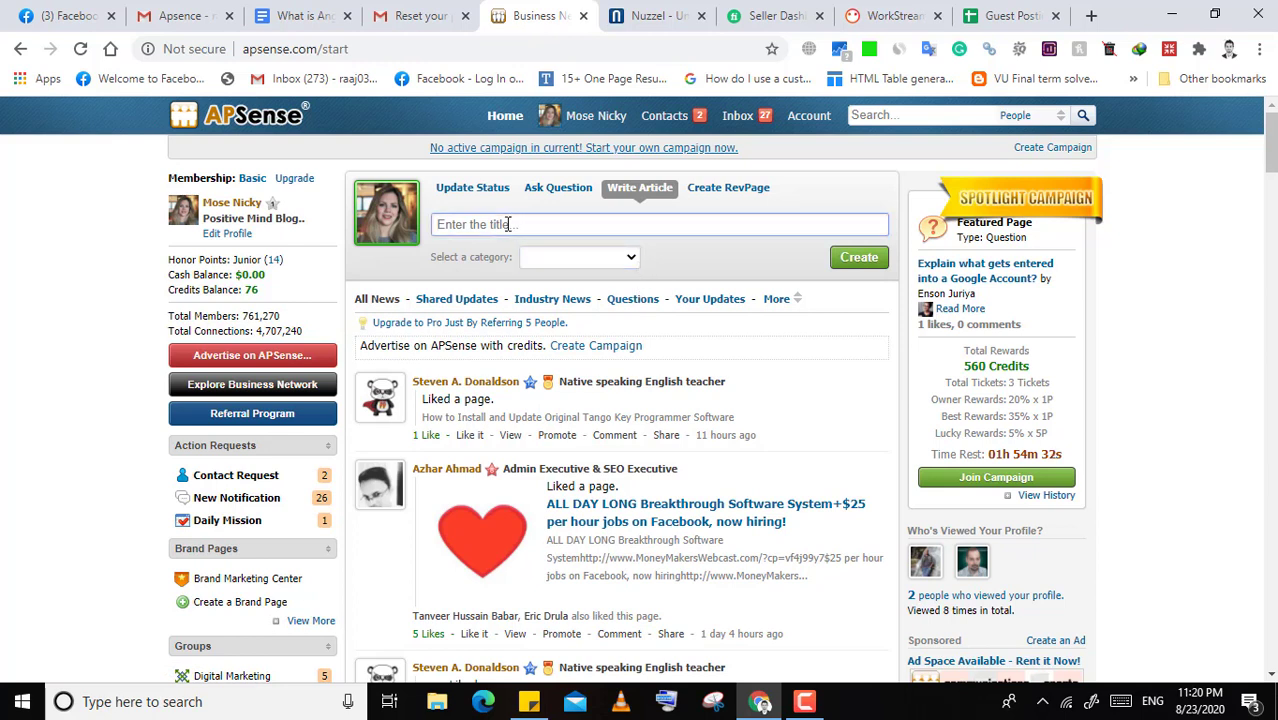
pyautogui.hotkey('ctrl', 'v')
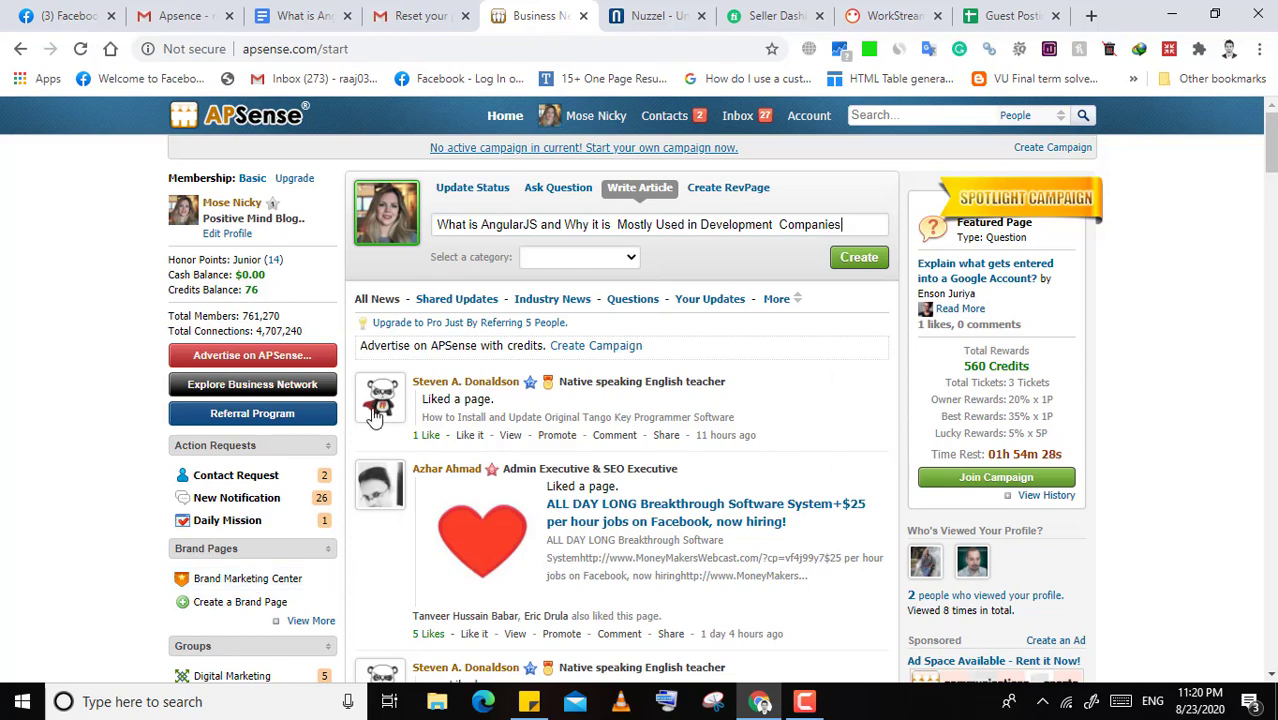
# - Set the article's category to Software and create the article
pyautogui.scroll(-3, 228, 595)
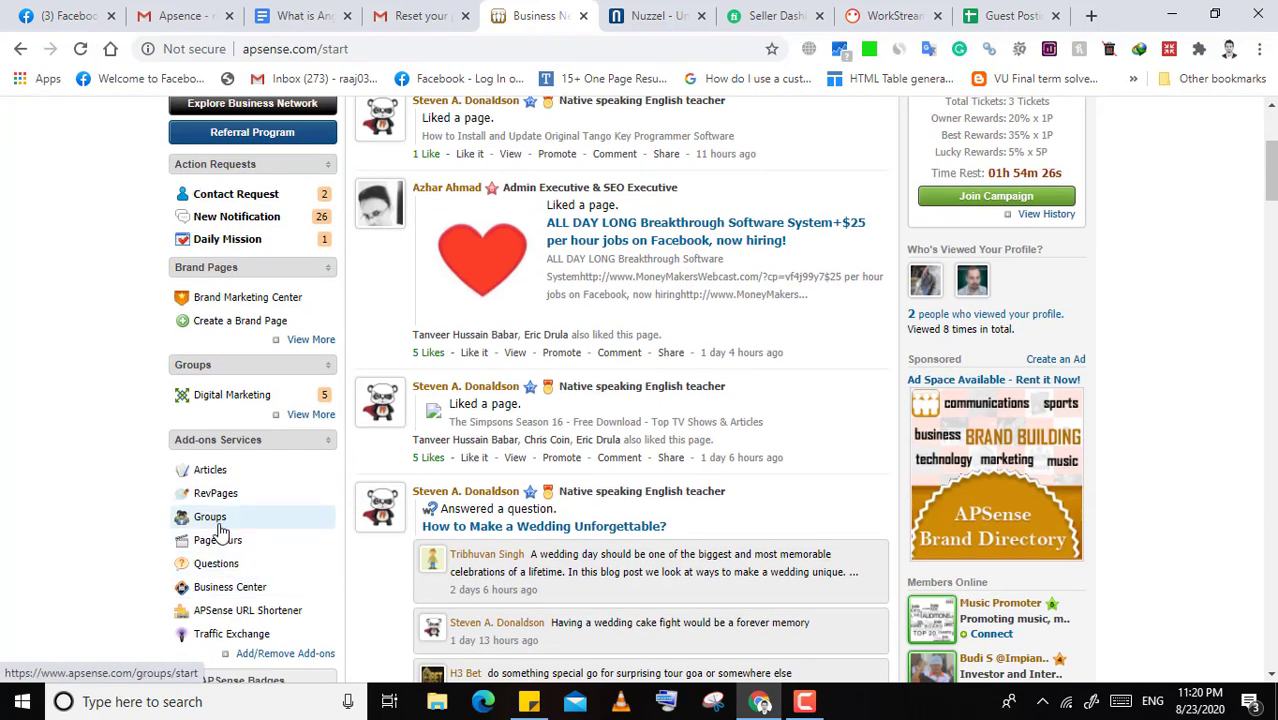
pyautogui.scroll(3, 549, 488)
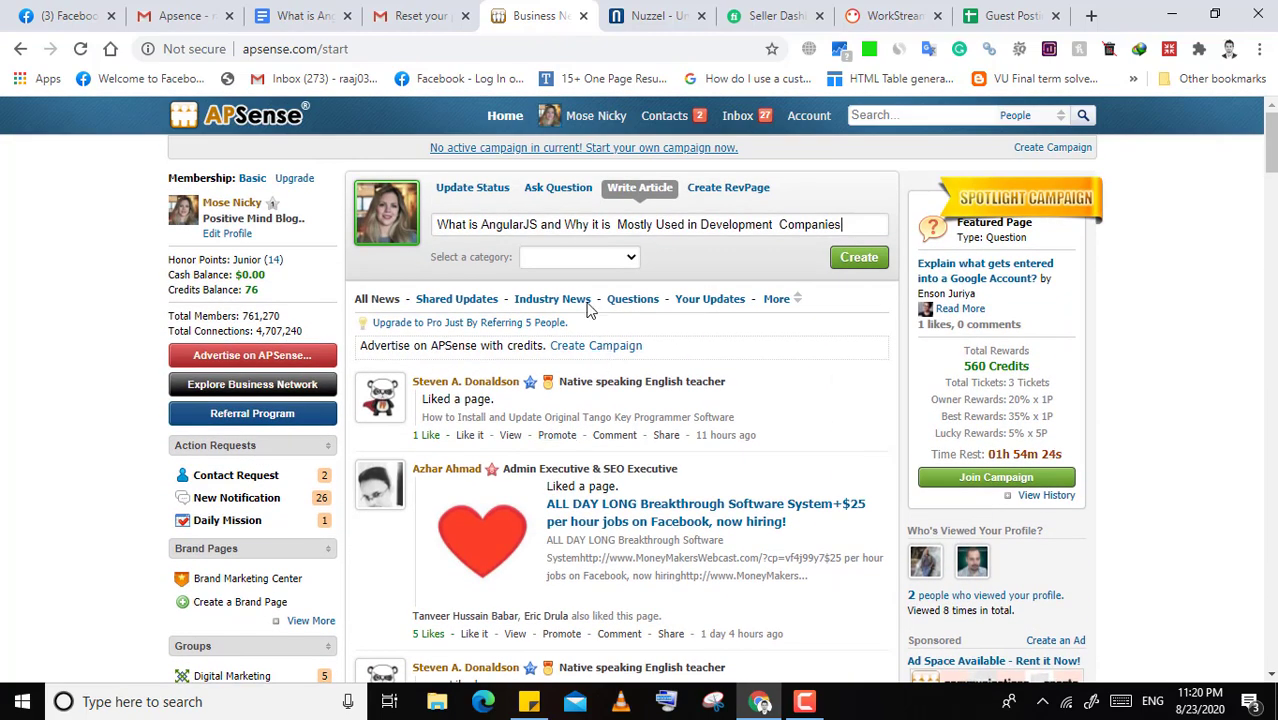
pyautogui.click(584, 257)
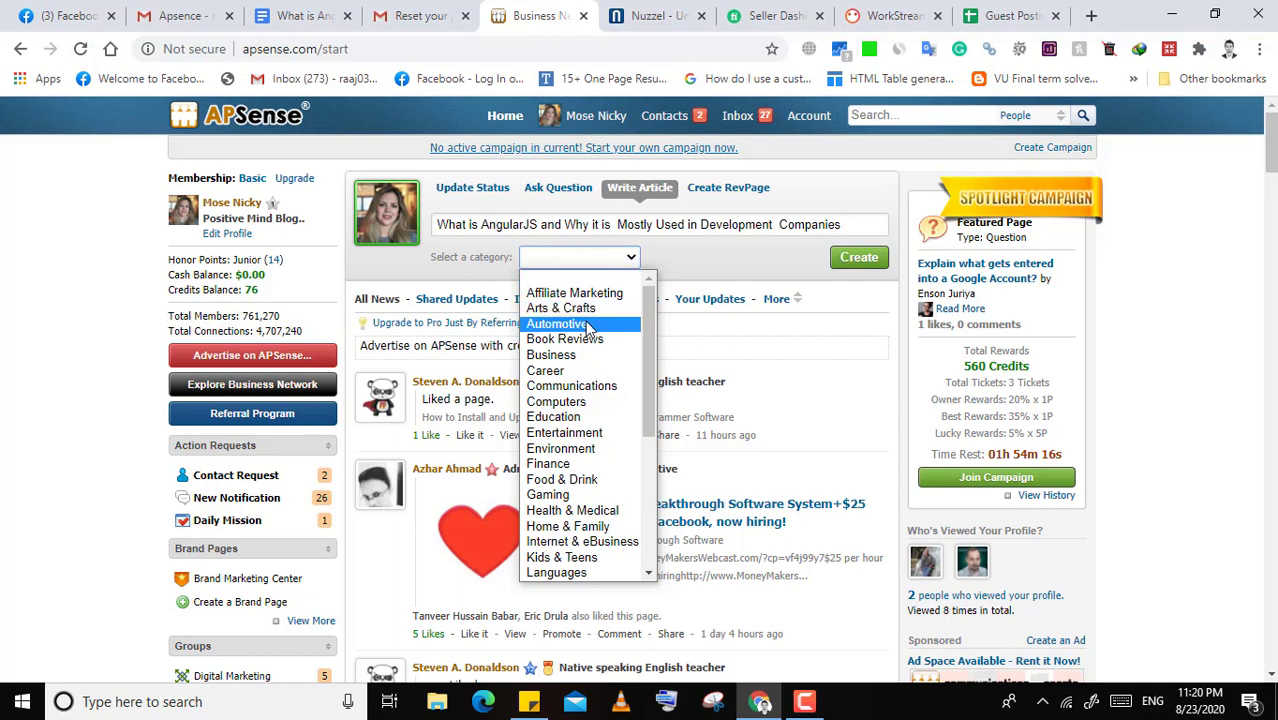
pyautogui.scroll(-4, 588, 328)
pyautogui.scroll(-1, 588, 330)
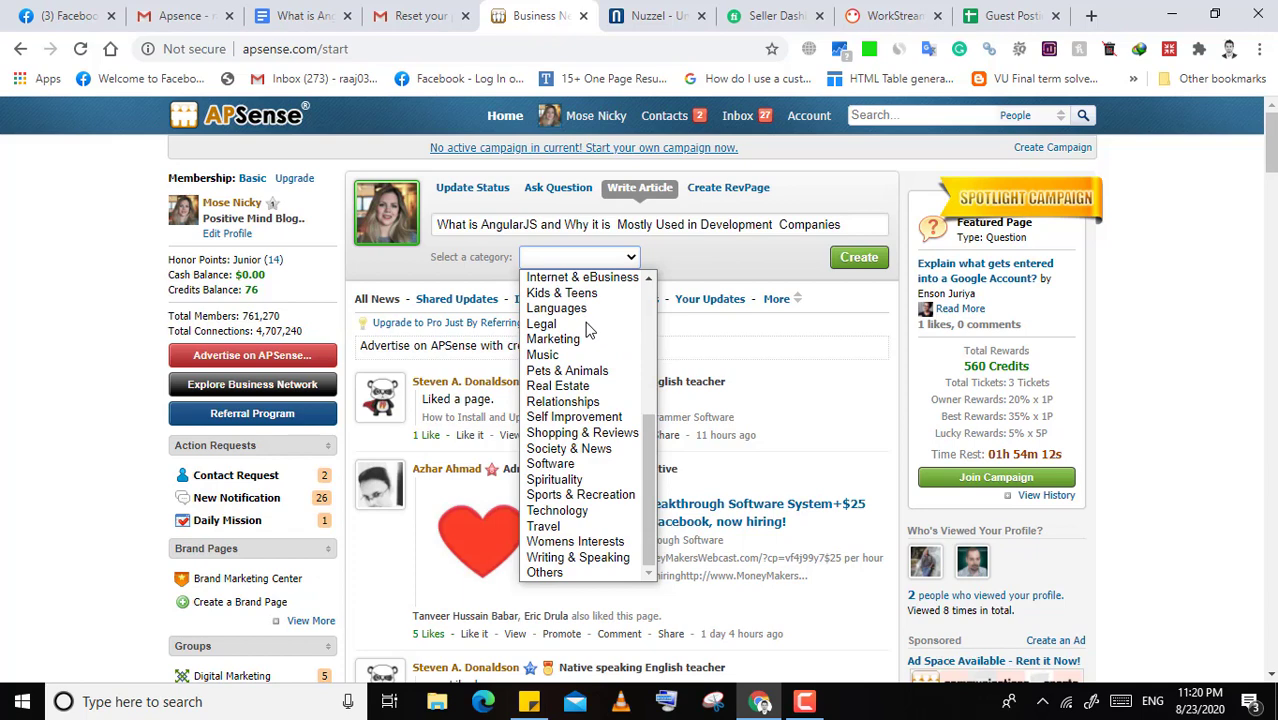
pyautogui.click(565, 465)
pyautogui.click(857, 258)
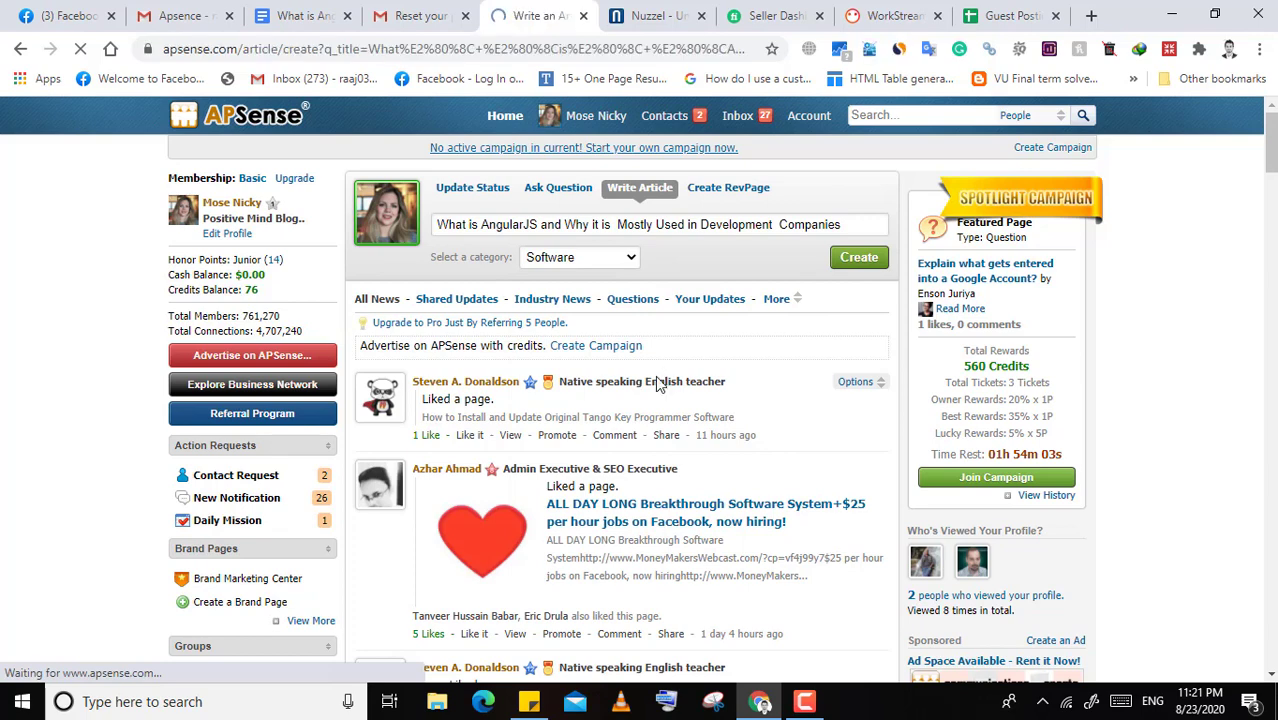
# - Copy the AngularJS document's body text, starting from "Hello, my dear readers!", for the article's description
pyautogui.scroll(-2, 239, 428)
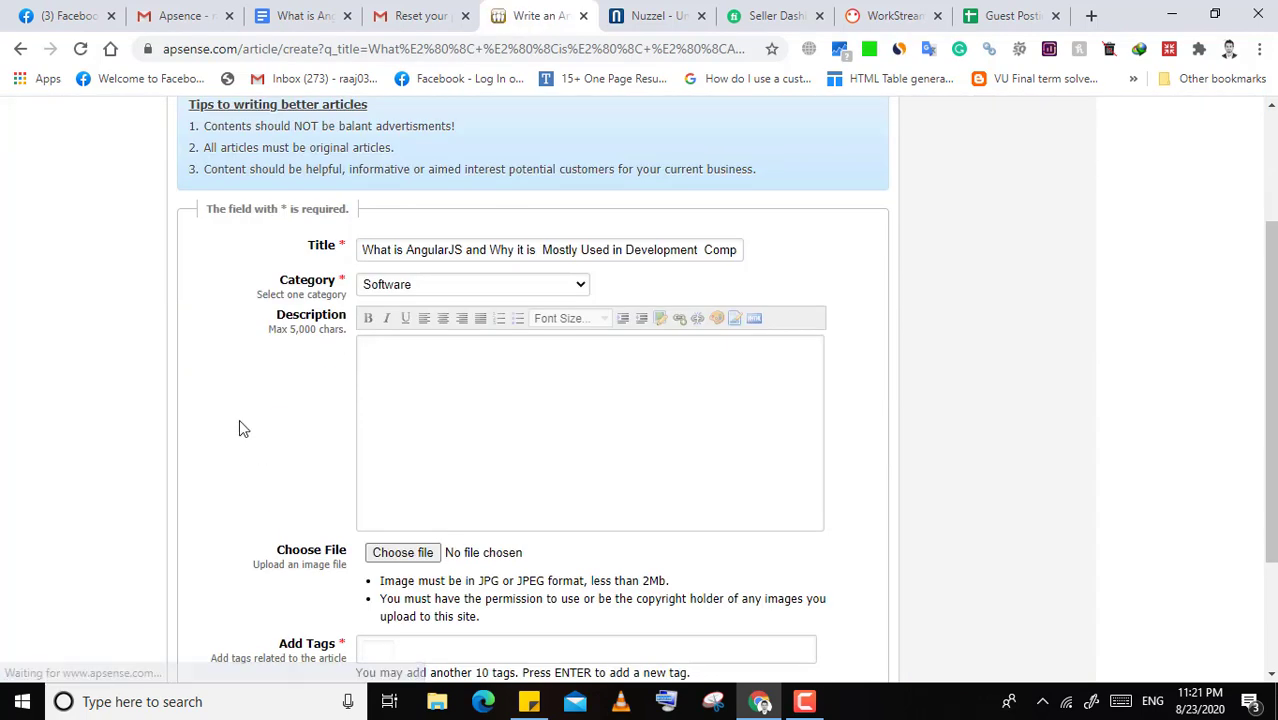
pyautogui.click(391, 372)
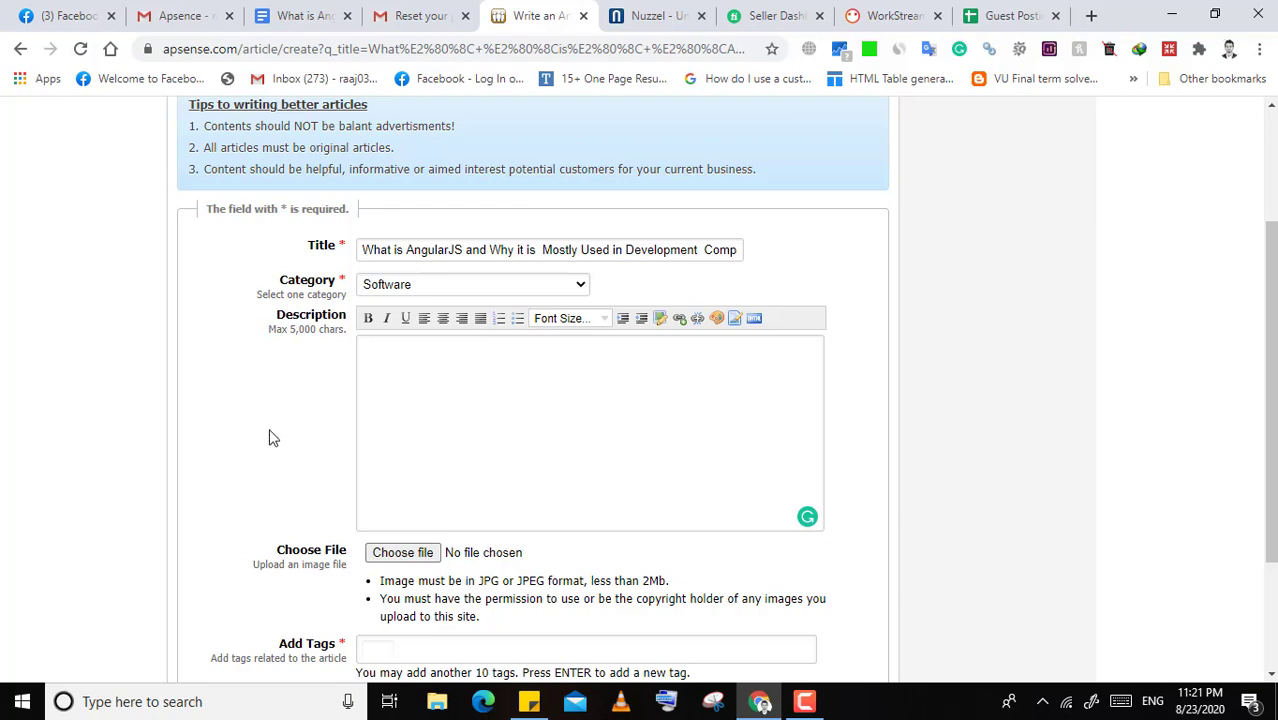
pyautogui.click(366, 10)
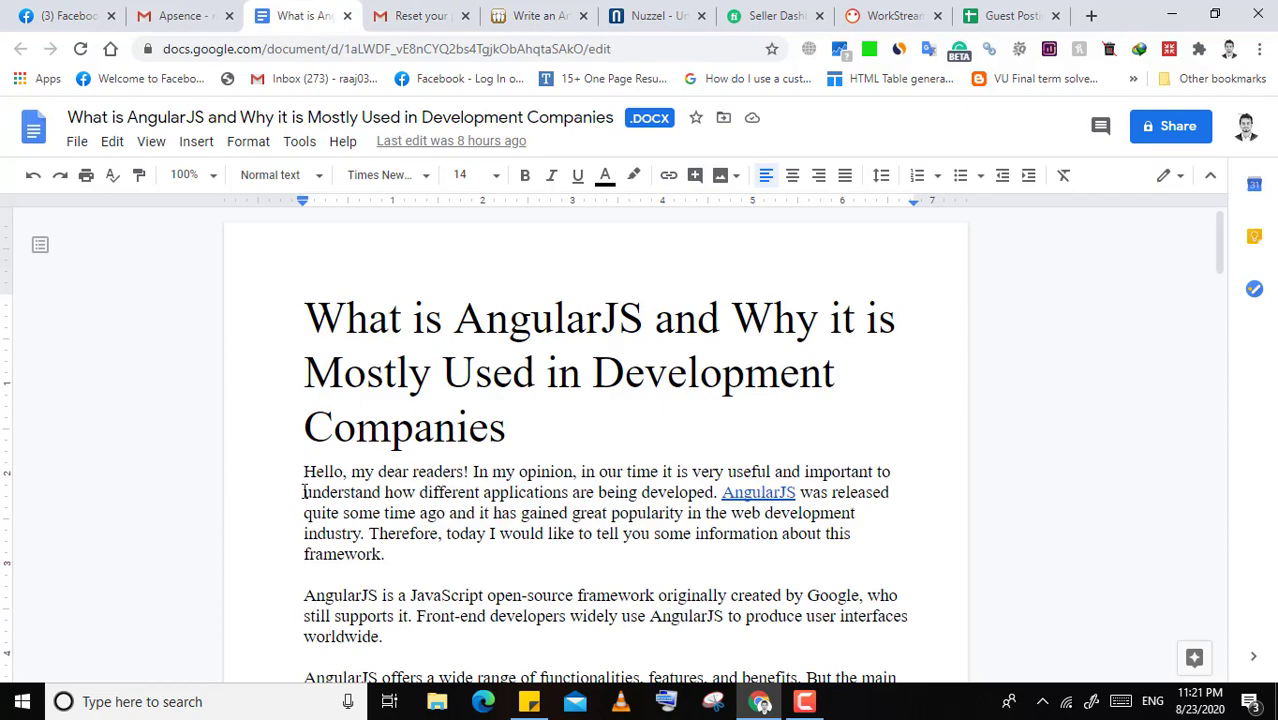
pyautogui.hotkey('shift', 'Down')
pyautogui.hotkey('shift', 'Down')
pyautogui.hotkey('shift', 'Down')
pyautogui.hotkey('shift', 'Down')
pyautogui.hotkey('shift', 'Down')
pyautogui.hotkey('shift', 'Down')
pyautogui.hotkey('shift', 'Down')
pyautogui.hotkey('shift', 'Down')
pyautogui.hotkey('shift', 'Down')
pyautogui.hotkey('shift', 'Down')
pyautogui.hotkey('shift', 'Down')
pyautogui.hotkey('shift', 'Down')
pyautogui.hotkey('shift', 'Down')
pyautogui.hotkey('shift', 'Down')
pyautogui.hotkey('shift', 'Down')
pyautogui.hotkey('shift', 'Down')
pyautogui.hotkey('shift', 'Down')
pyautogui.hotkey('shift', 'Down')
pyautogui.hotkey('shift', 'Down')
pyautogui.hotkey('shift', 'Down')
pyautogui.hotkey('shift', 'Down')
pyautogui.hotkey('ctrl', 'c')
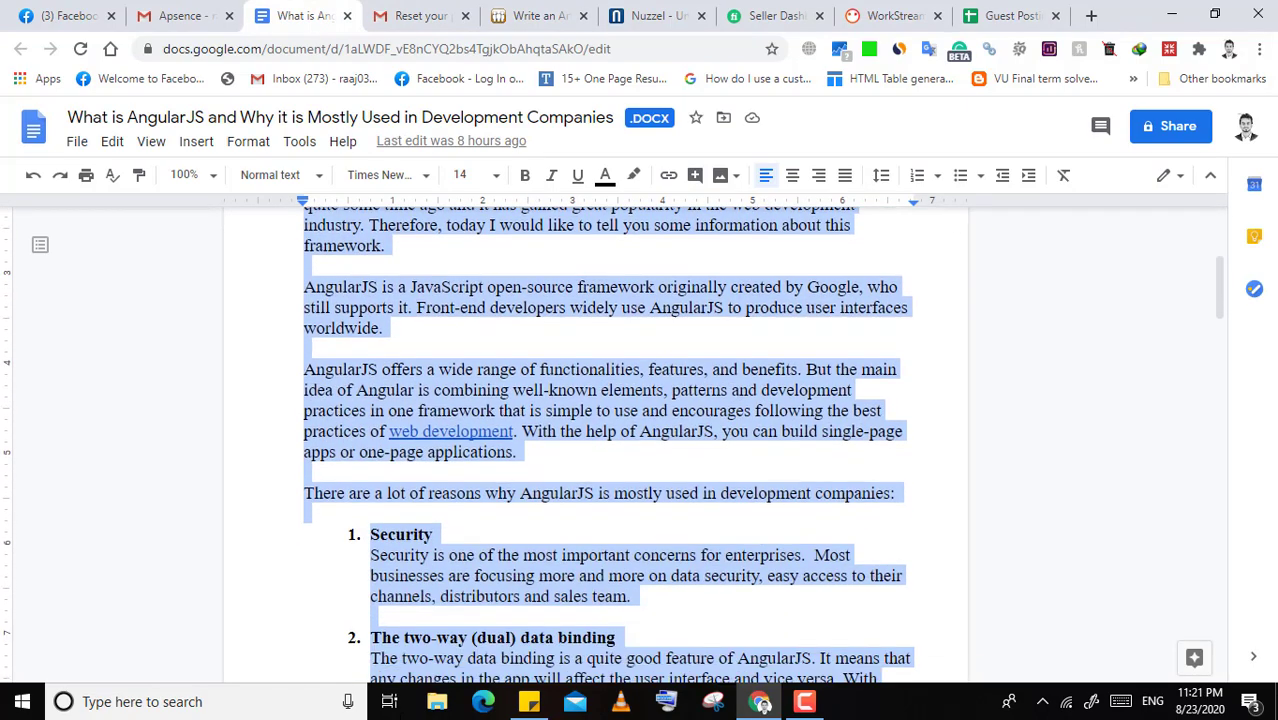
# - Extend the selection of the article's body text through the closing "Bye!" and copy it
pyautogui.hotkey('shift', 'Down')
pyautogui.hotkey('shift', 'Down')
pyautogui.hotkey('shift', 'Down')
pyautogui.hotkey('shift', 'Down')
pyautogui.hotkey('shift', 'Down')
pyautogui.hotkey('shift', 'Down')
pyautogui.hotkey('shift', 'Down')
pyautogui.hotkey('shift', 'Down')
pyautogui.hotkey('shift', 'Down')
pyautogui.hotkey('shift', 'Down')
pyautogui.hotkey('shift', 'Down')
pyautogui.hotkey('shift', 'Down')
pyautogui.hotkey('shift', 'Down')
pyautogui.hotkey('shift', 'Down')
pyautogui.hotkey('shift', 'Down')
pyautogui.hotkey('shift', 'Down')
pyautogui.hotkey('shift', 'Down')
pyautogui.hotkey('shift', 'Down')
pyautogui.hotkey('shift', 'Down')
pyautogui.hotkey('shift', 'Down')
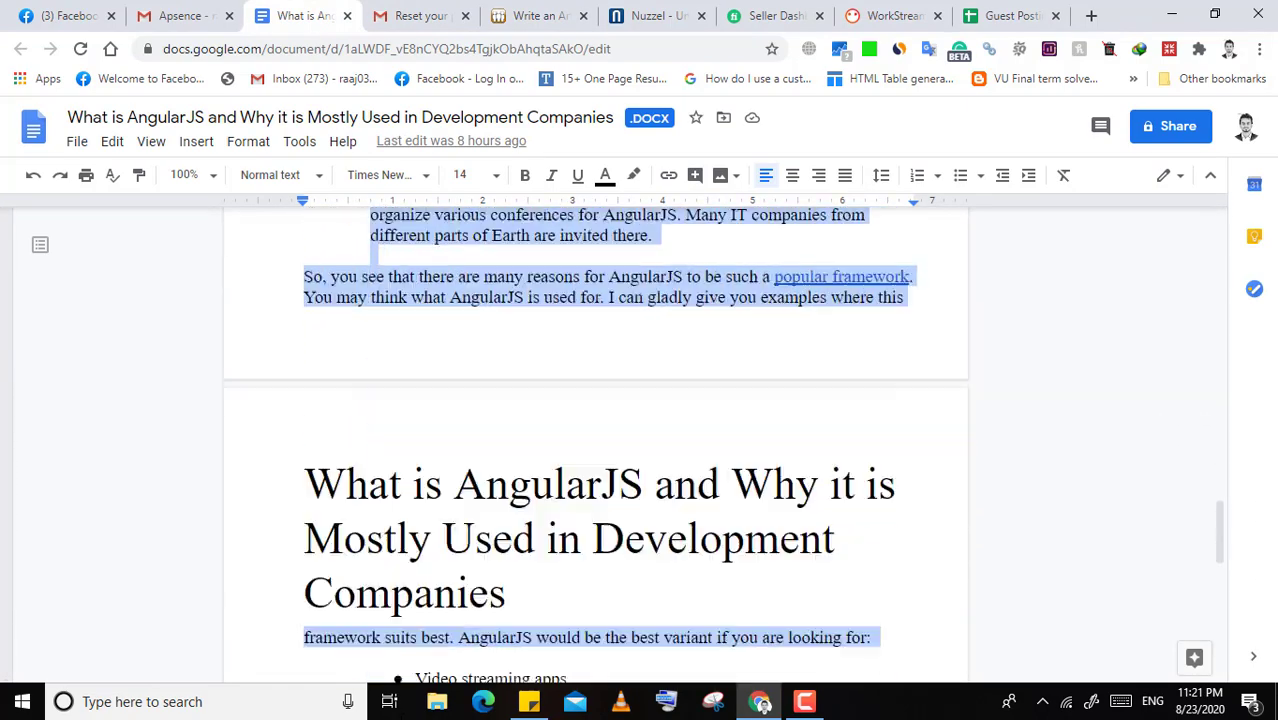
pyautogui.hotkey('shift', 'Down')
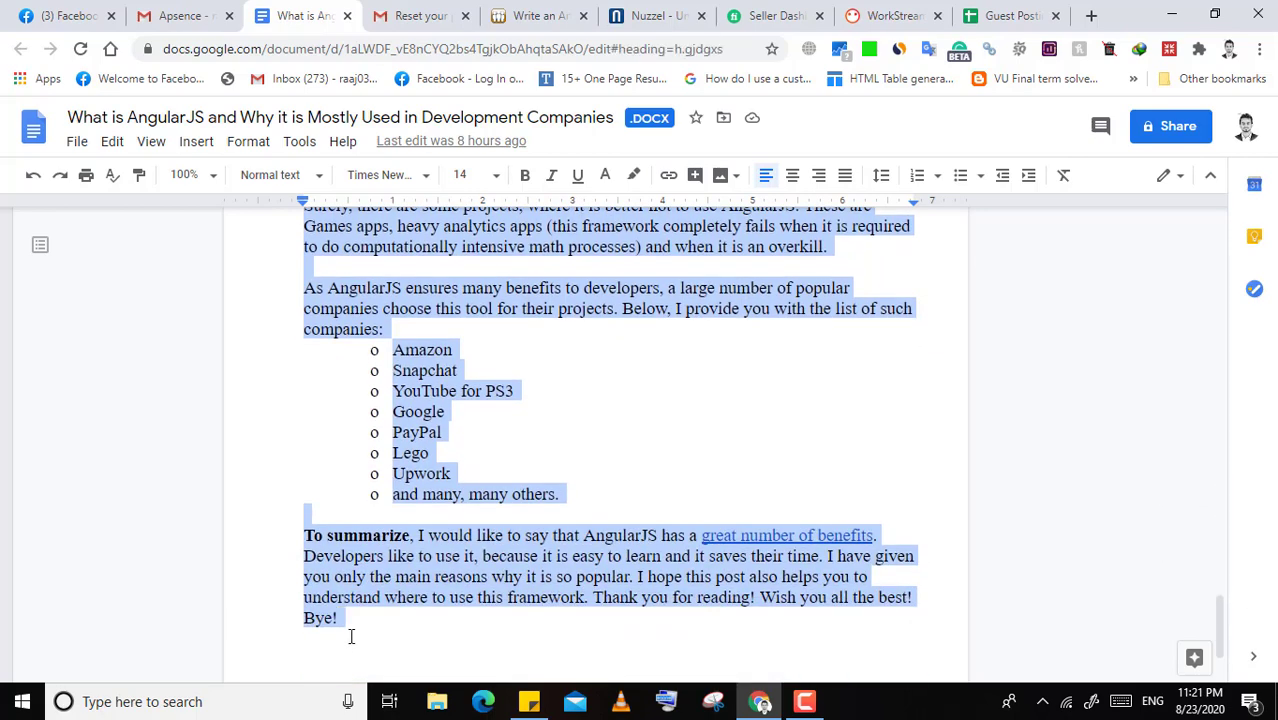
# - Open the HTML-Online.com editor in a new browser tab
pyautogui.click(1091, 15)
pyautogui.write('online')
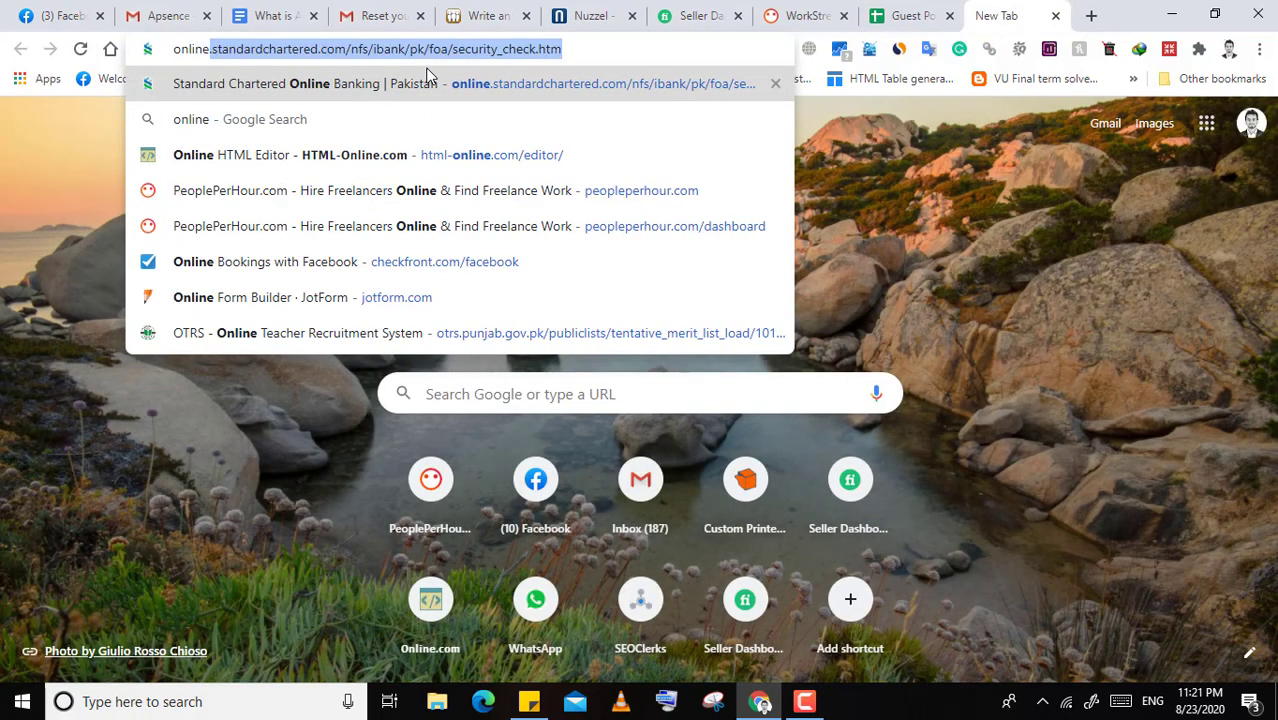
pyautogui.click(356, 168)
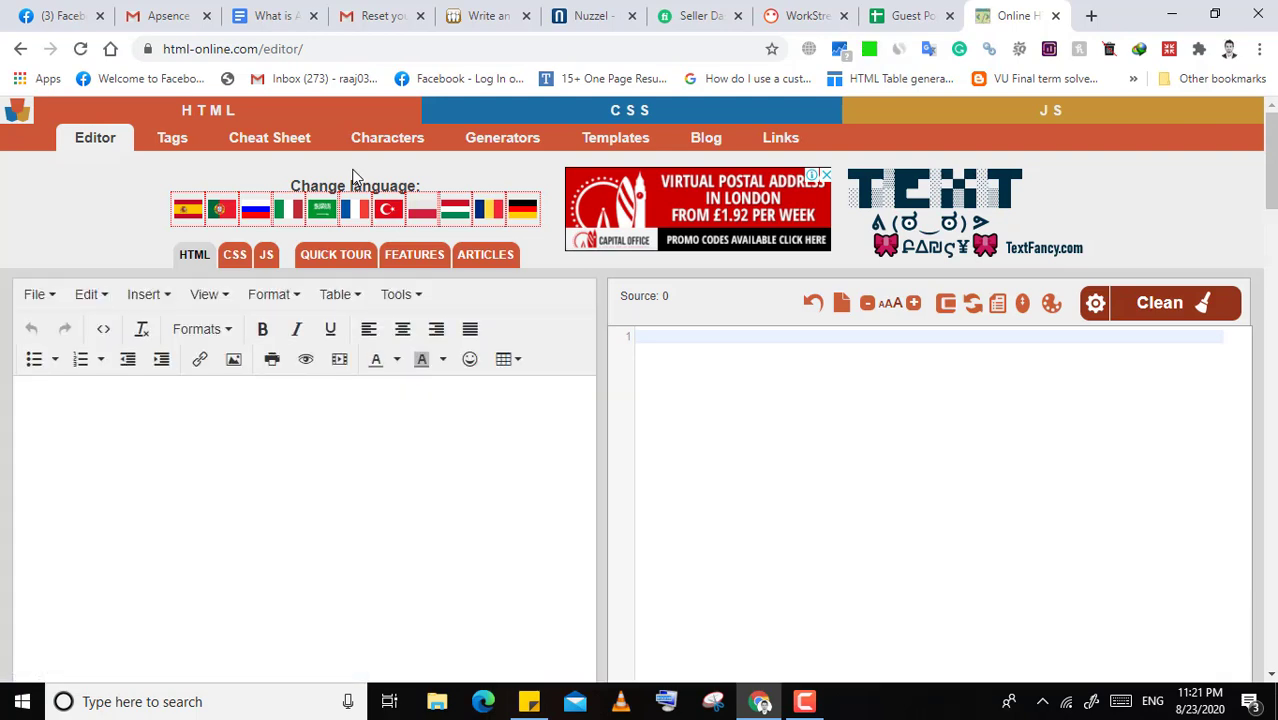
# - Paste the article's body text into the visual editor and justify all of it
pyautogui.click(184, 423)
pyautogui.hotkey('ctrl', 'v')
pyautogui.scroll(15, 170, 535)
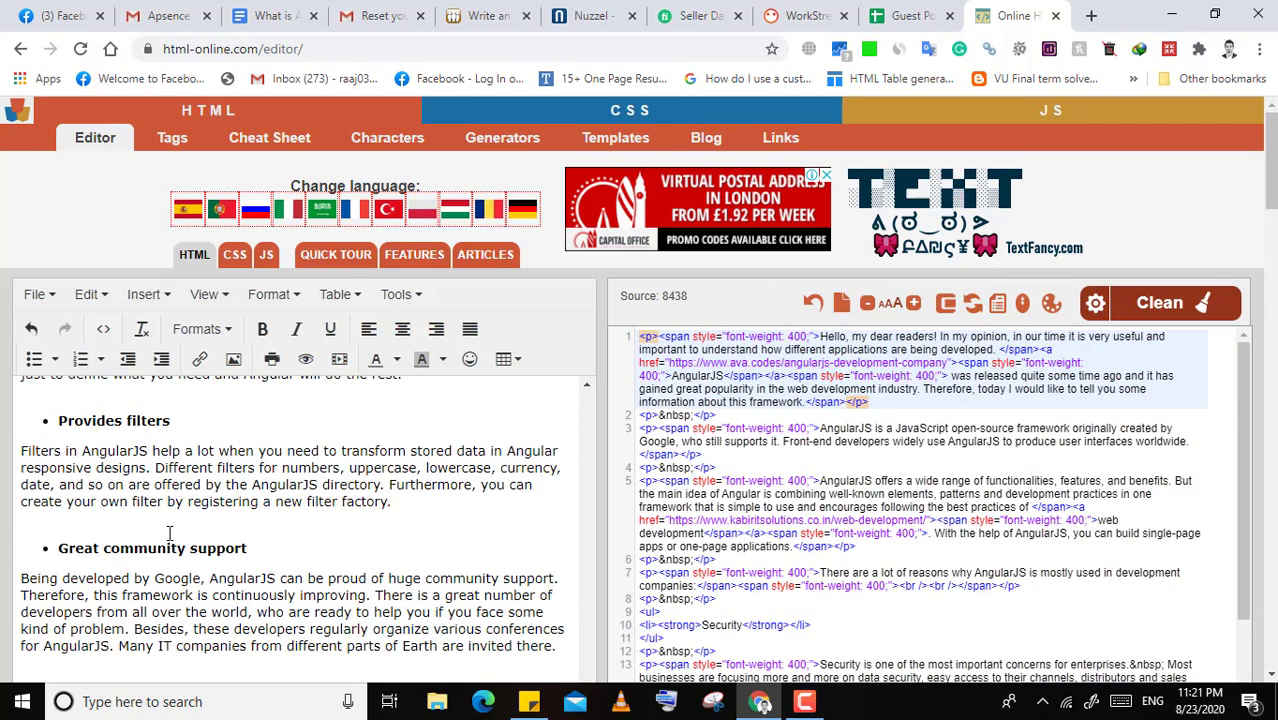
pyautogui.scroll(2, 170, 535)
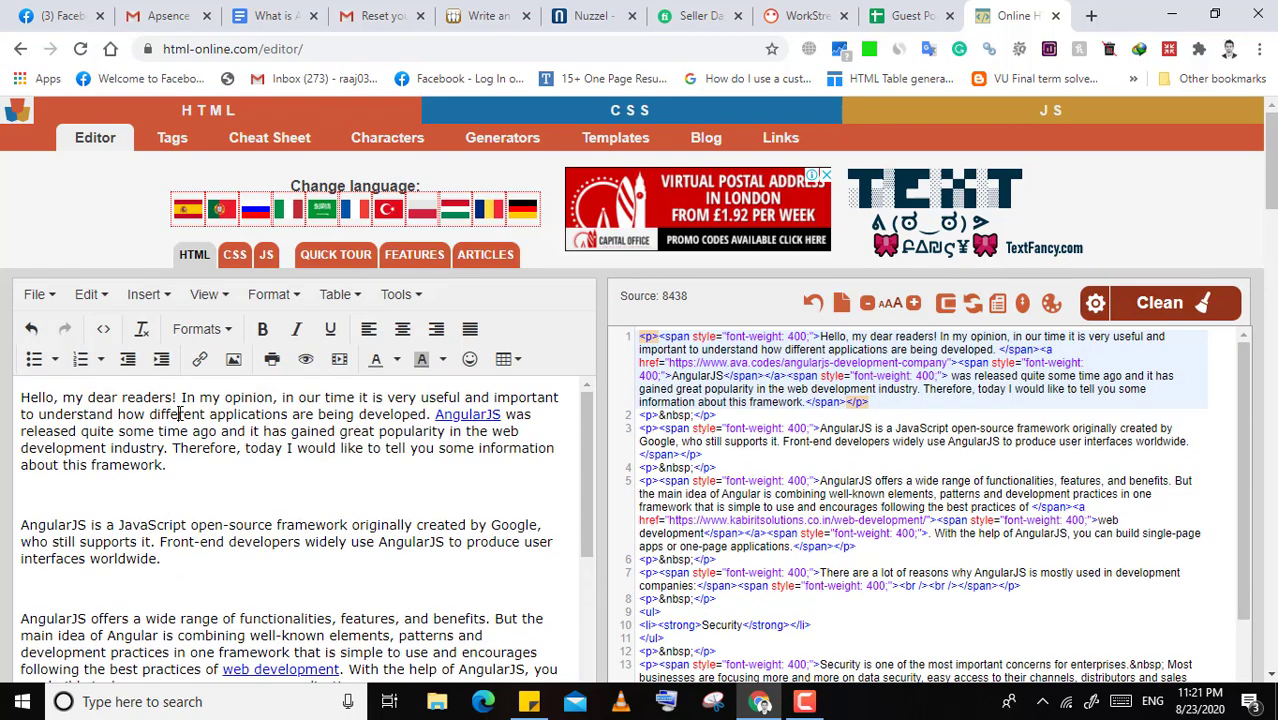
pyautogui.hotkey('ctrl', 'a')
pyautogui.click(470, 328)
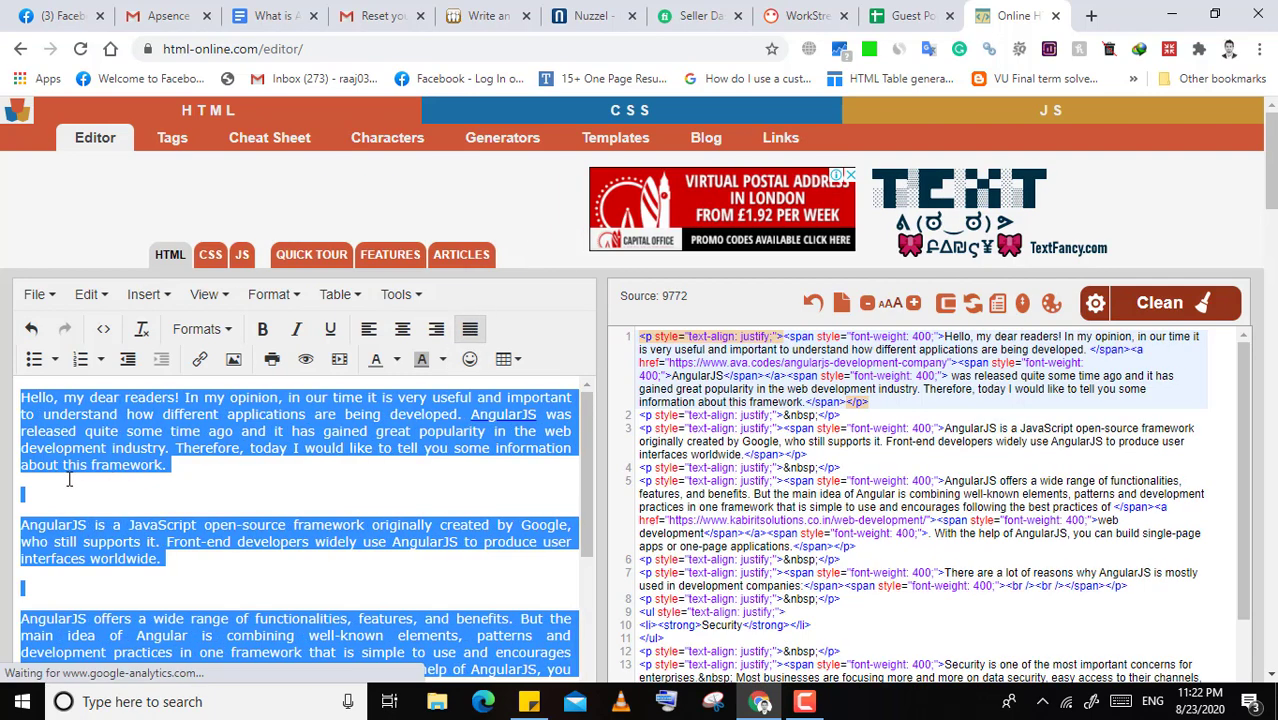
# - Remove the blank lines between the introductory paragraphs and the gap before the "The two-way (dual) data binding" heading
pyautogui.click(300, 465)
pyautogui.click(24, 551)
pyautogui.press('BackSpace')
pyautogui.scroll(-2, 40, 520)
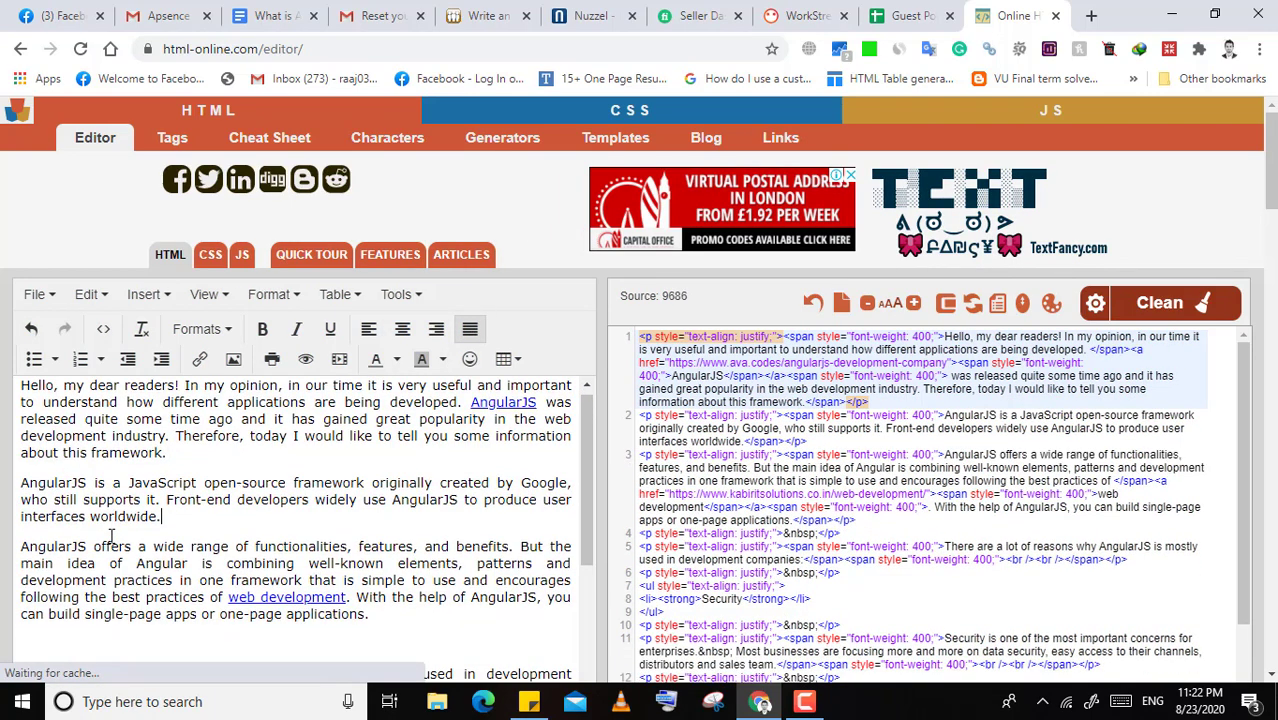
pyautogui.click(46, 458)
pyautogui.press('BackSpace')
pyautogui.scroll(-2, 37, 480)
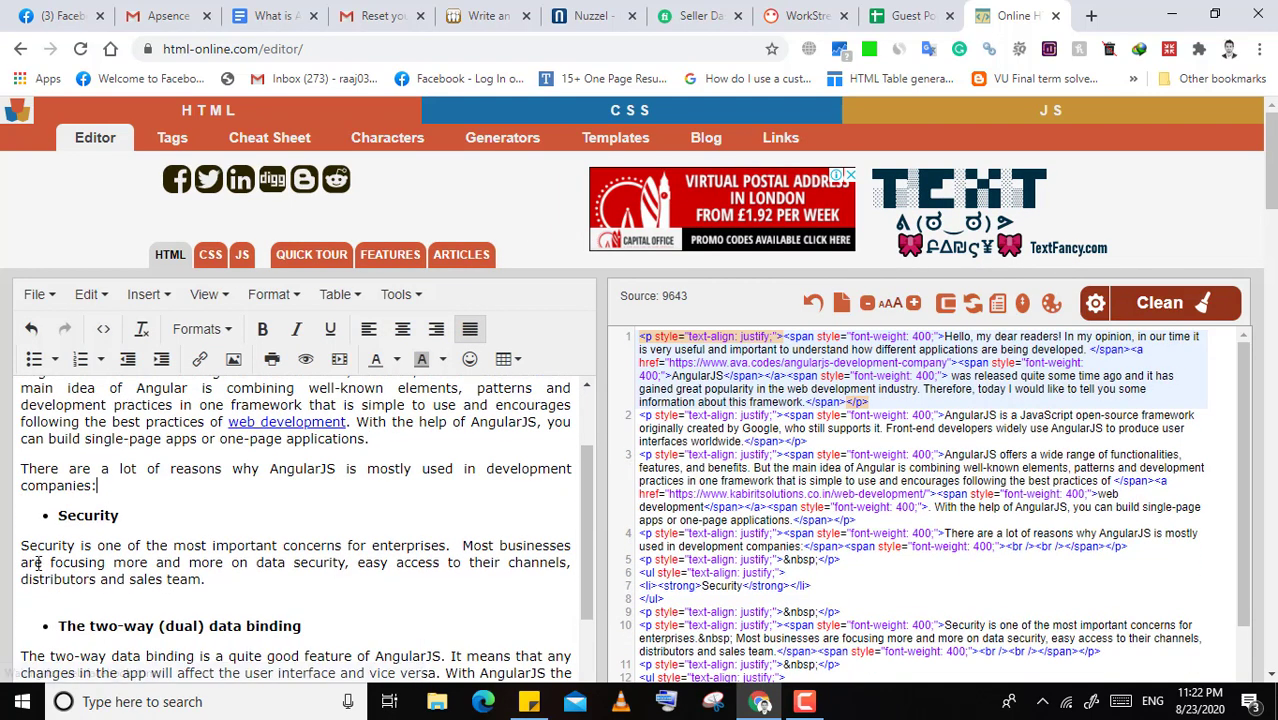
pyautogui.click(34, 430)
pyautogui.press('BackSpace')
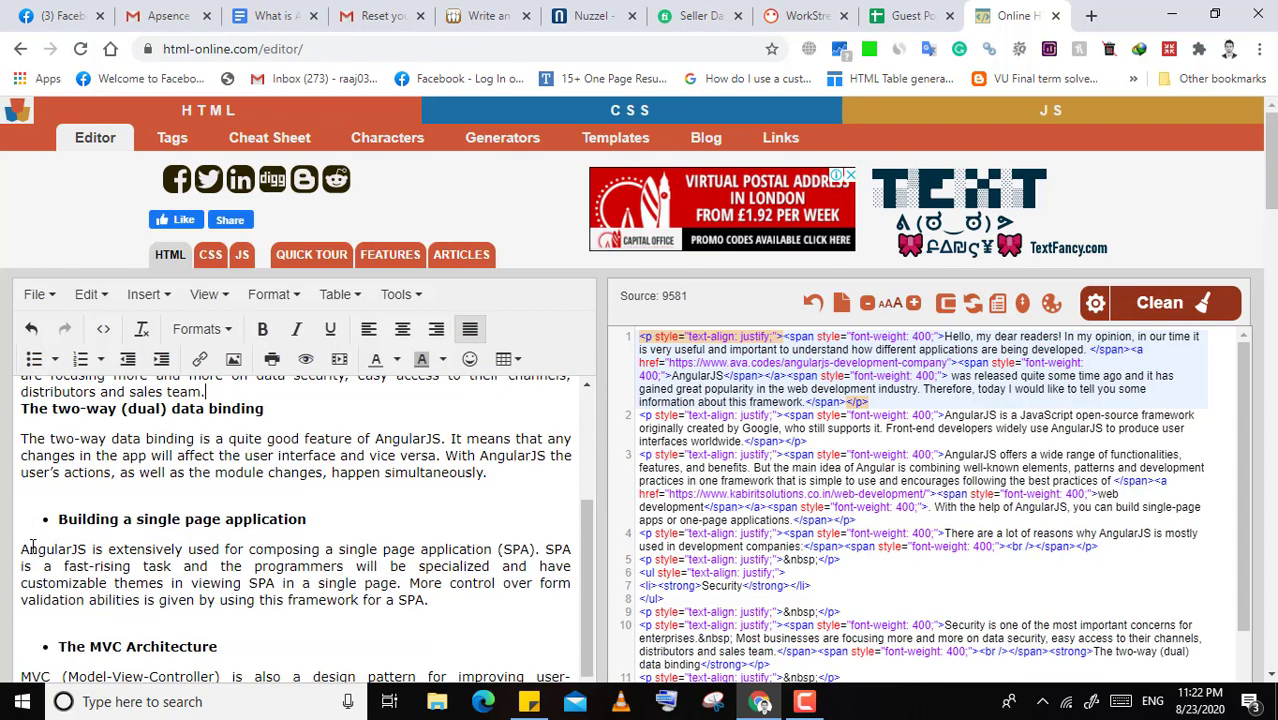
# - Remove the blank line between the list of companies and the "To summarize" paragraph
pyautogui.scroll(-5, 34, 540)
pyautogui.scroll(-10, 30, 556)
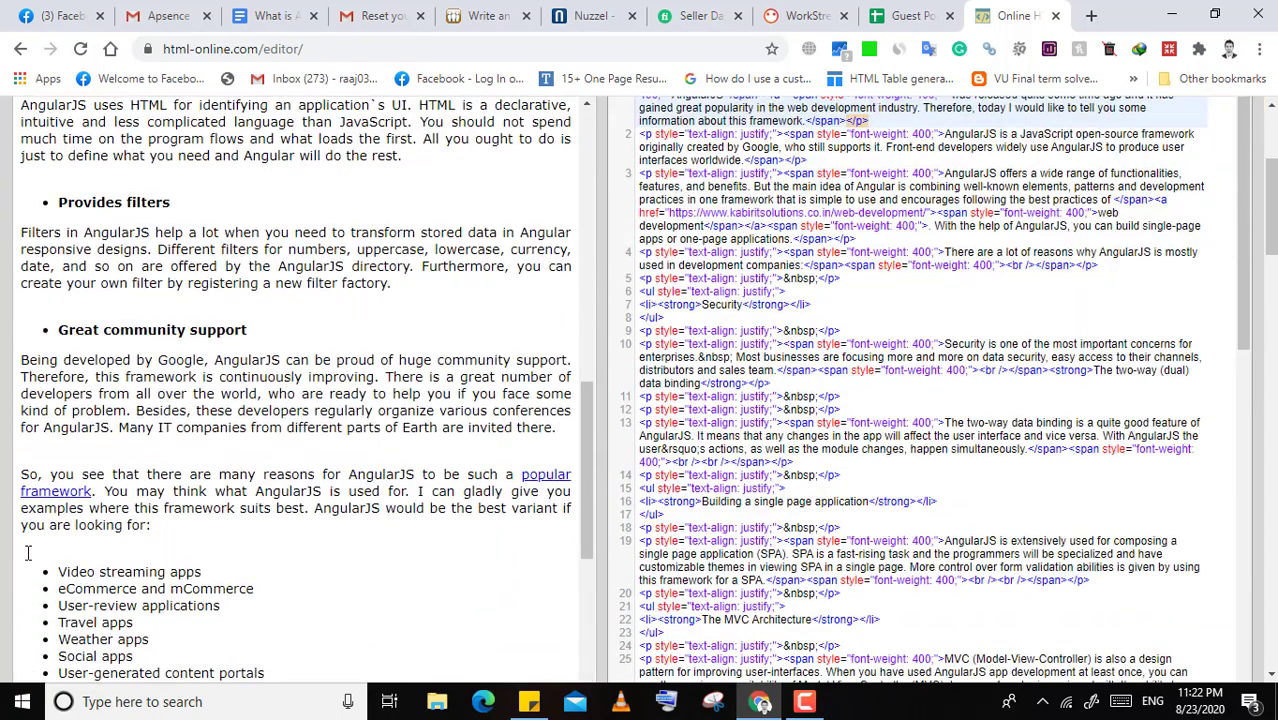
pyautogui.click(42, 585)
pyautogui.press('BackSpace')
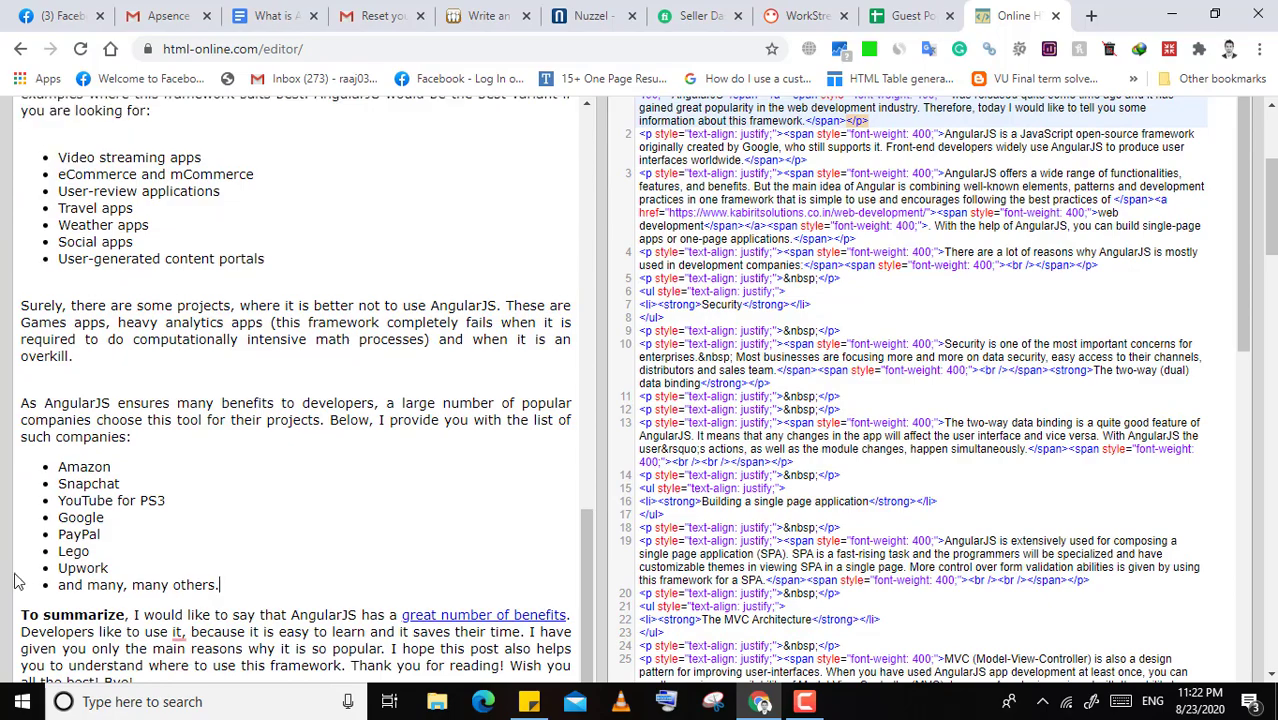
pyautogui.scroll(-3, 20, 580)
pyautogui.scroll(15, 185, 487)
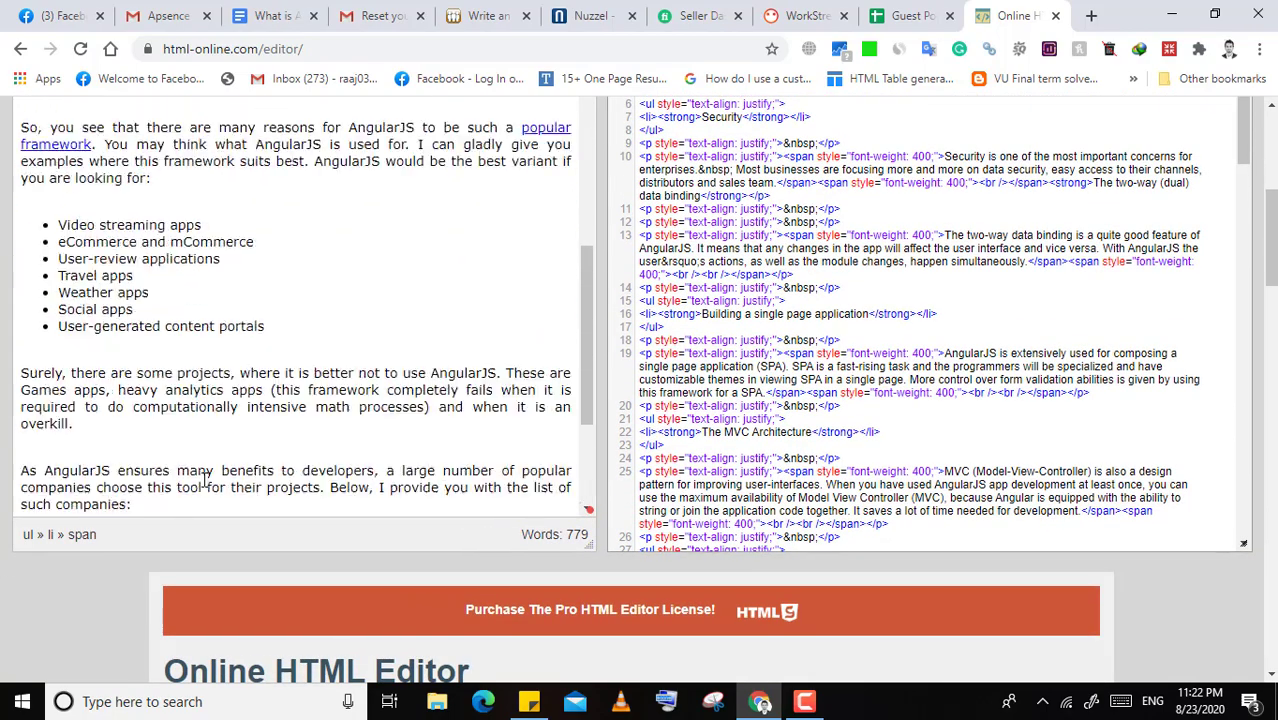
pyautogui.scroll(5, 185, 487)
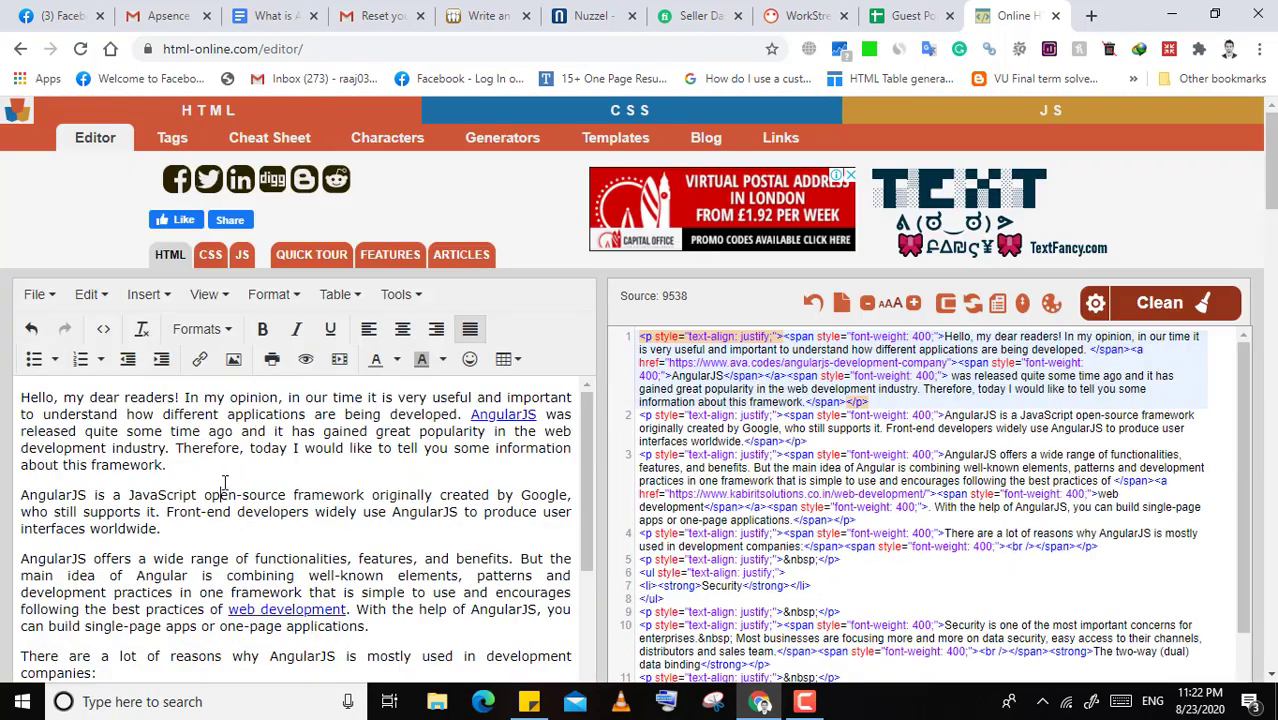
# - Check the article down to its end and accept the grammar suggestion removing the comma after "it" in the "To summarize" paragraph
pyautogui.hotkey('ctrl', 'a')
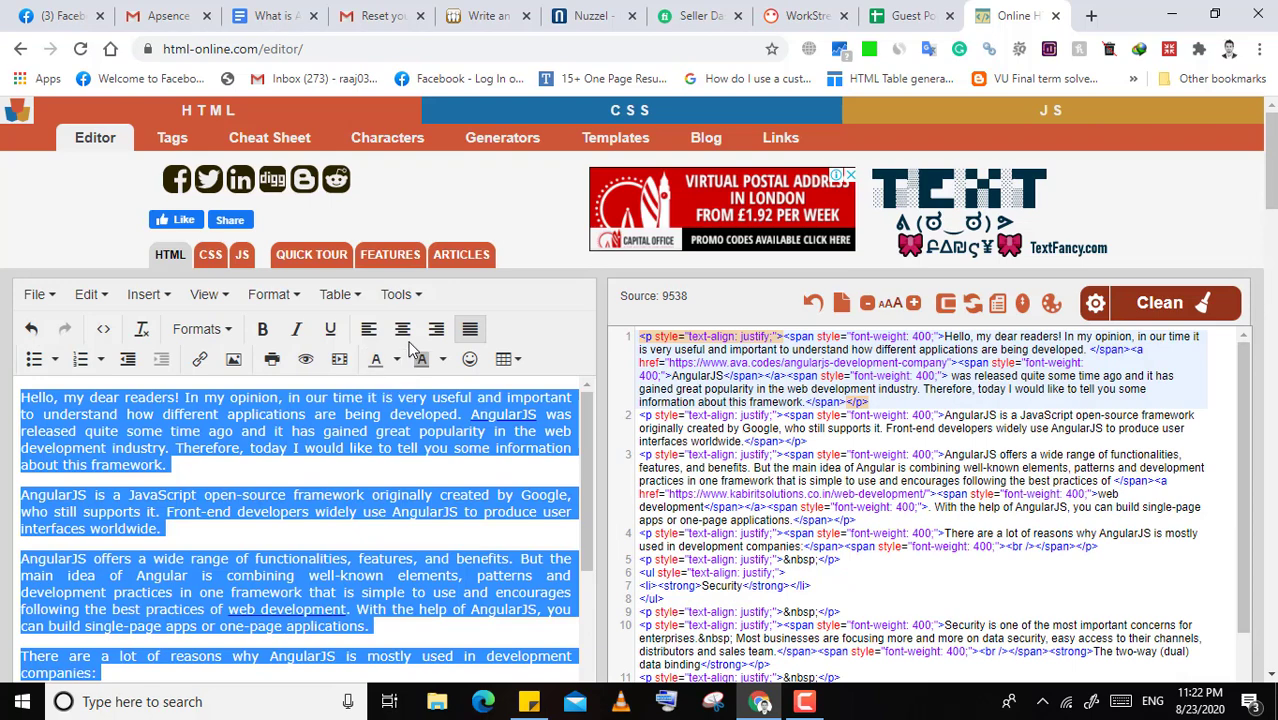
pyautogui.click(325, 502)
pyautogui.scroll(-3, 335, 506)
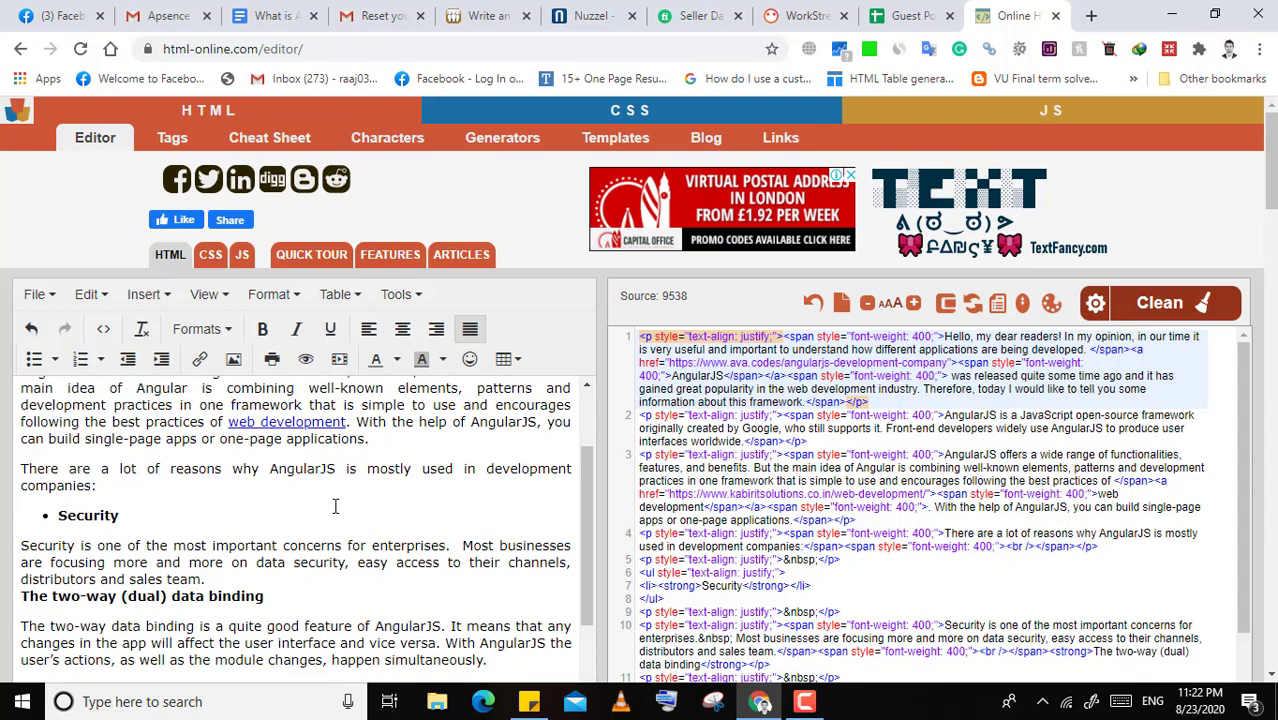
pyautogui.scroll(-10, 335, 506)
pyautogui.scroll(-4, 527, 446)
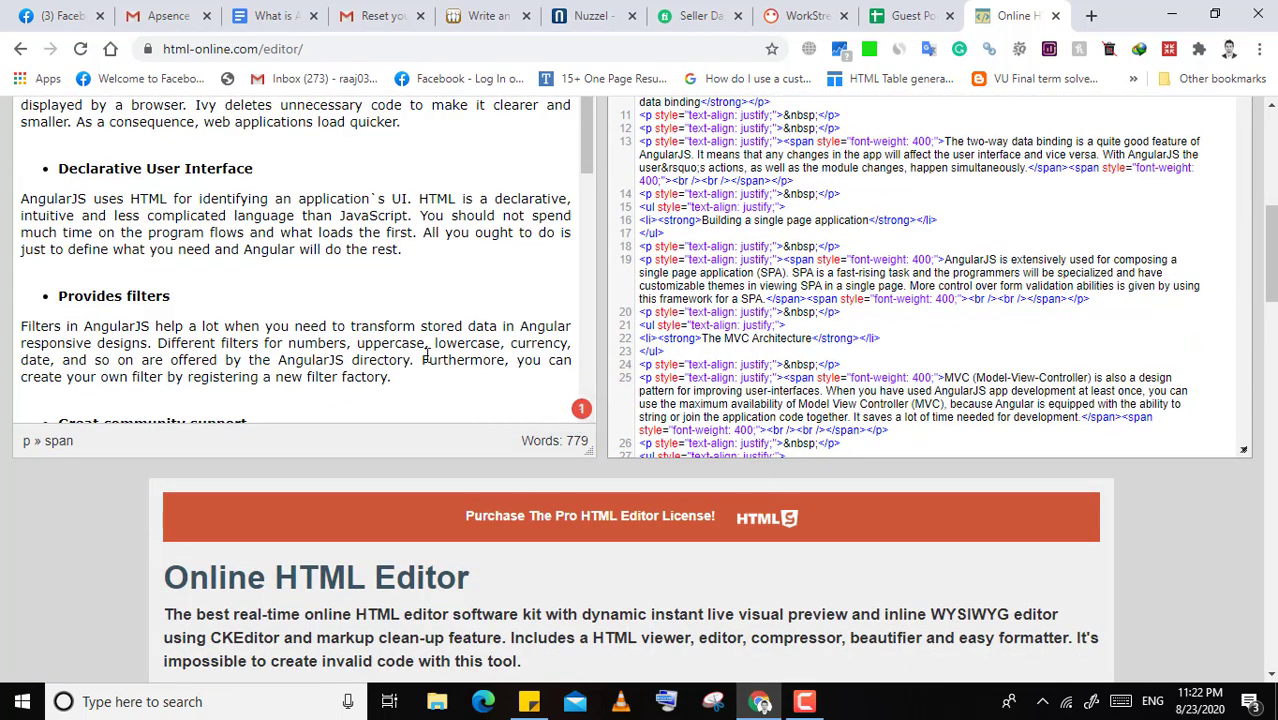
pyautogui.scroll(-3, 422, 349)
pyautogui.scroll(-5, 422, 349)
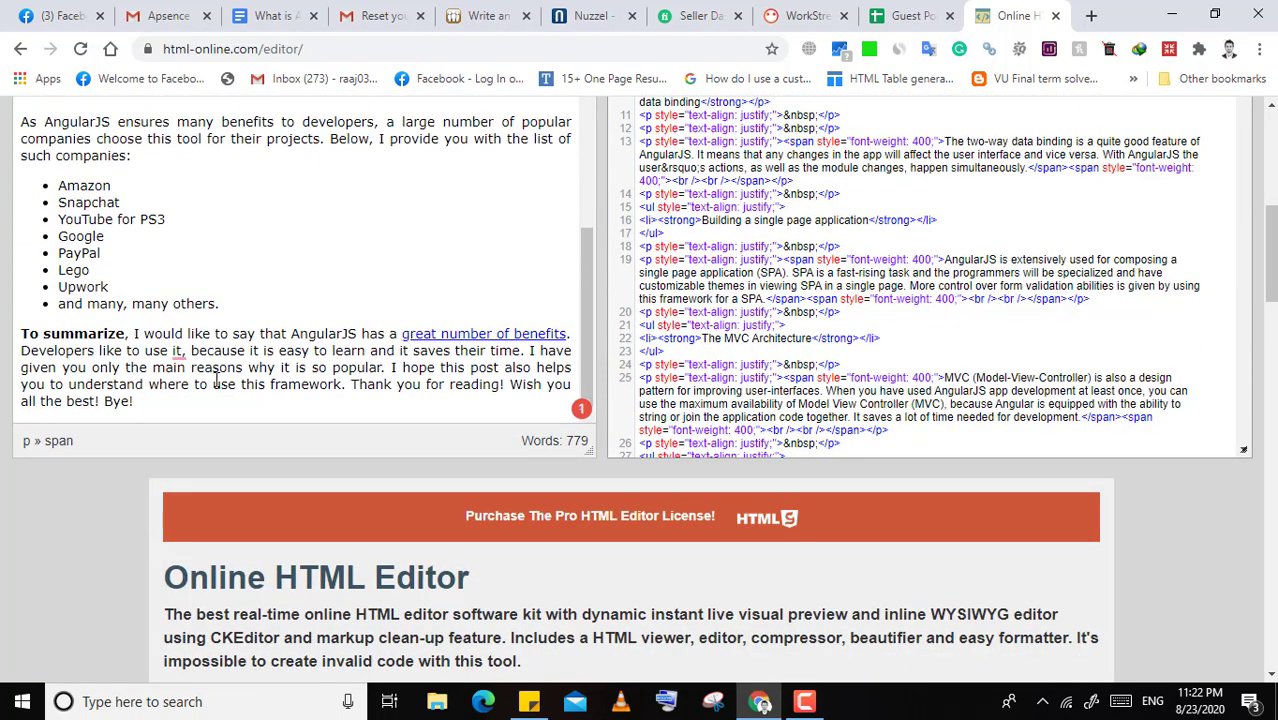
pyautogui.moveTo(176, 351)
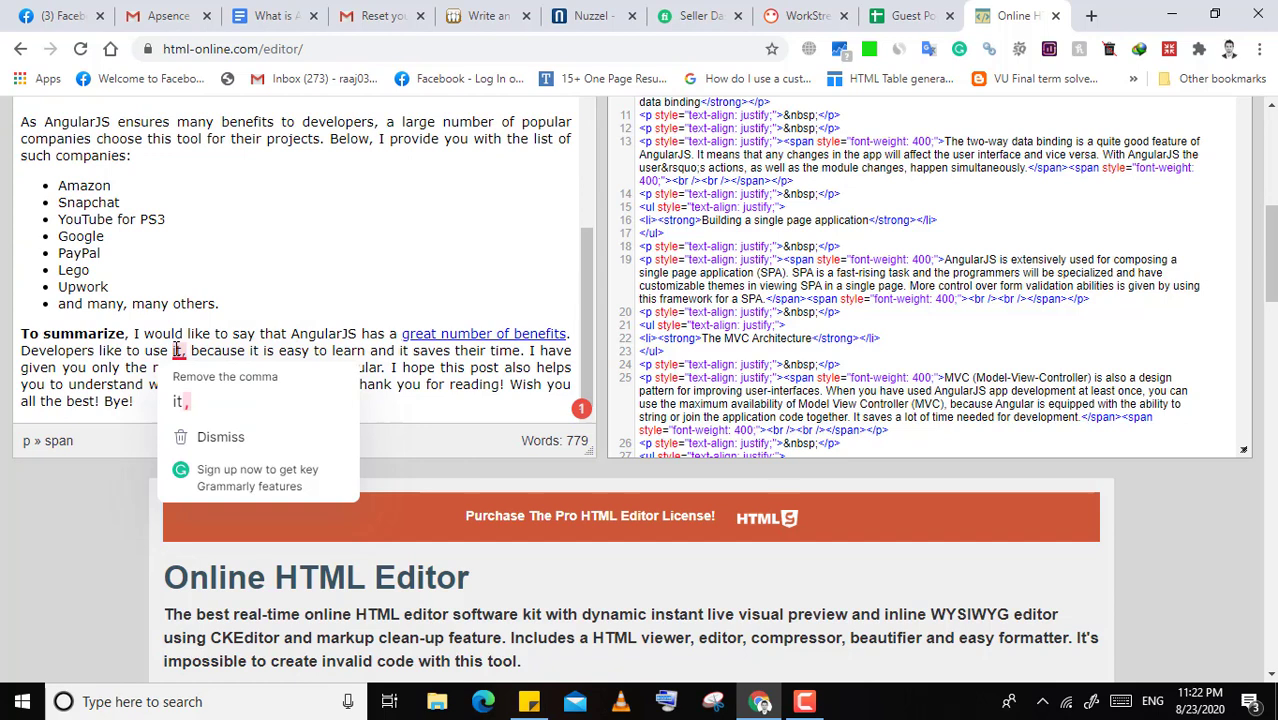
pyautogui.click(179, 401)
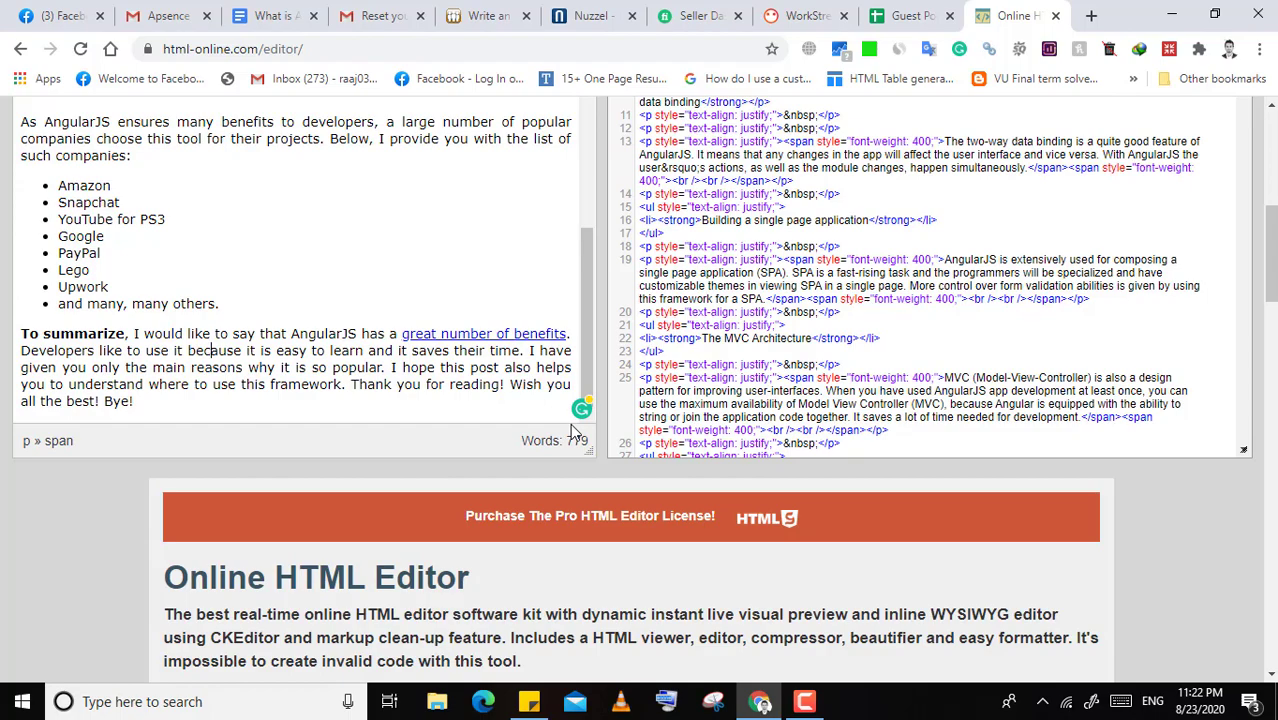
# - Copy the whole formatted article from the HTML editor and paste it into the APSense article's description
pyautogui.scroll(10, 220, 442)
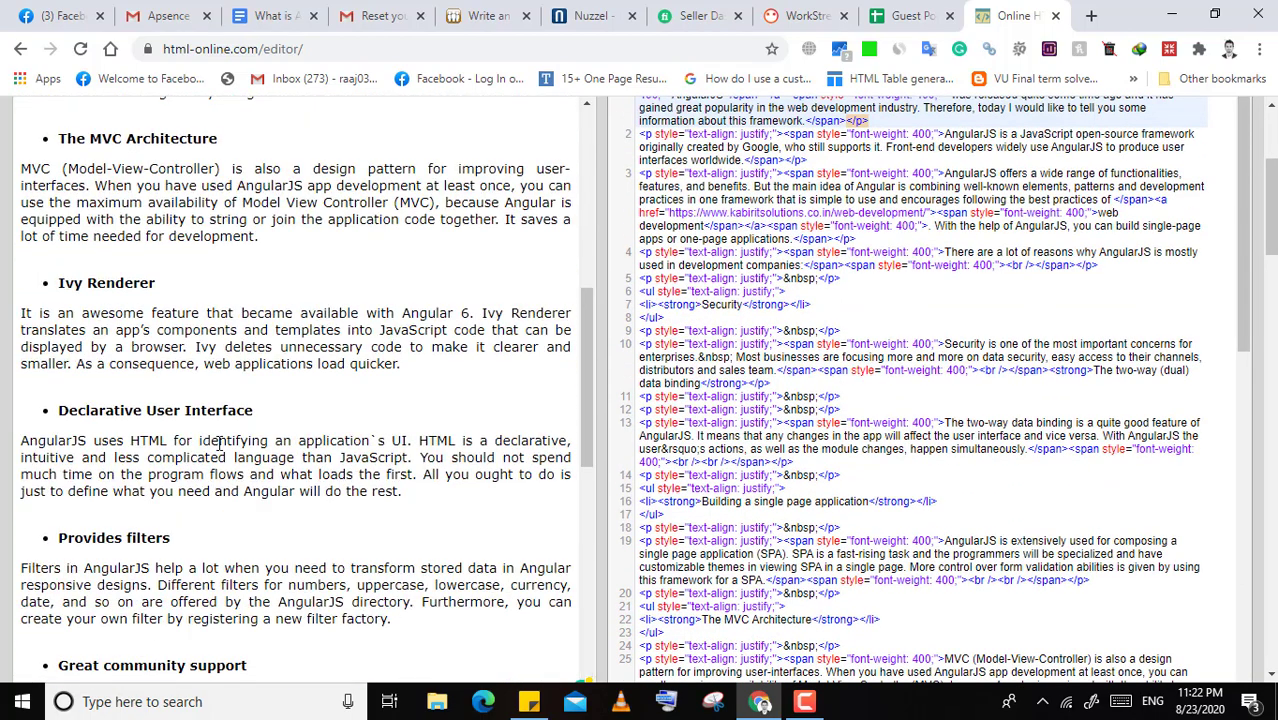
pyautogui.scroll(5, 220, 442)
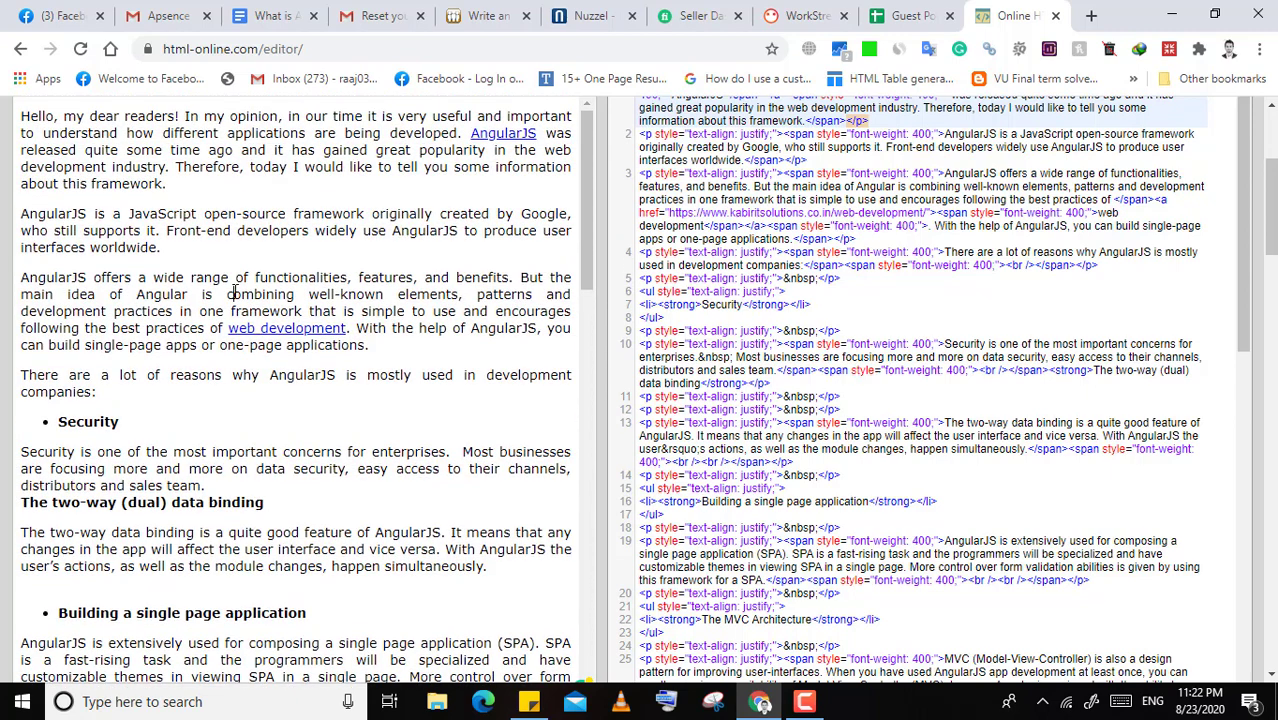
pyautogui.hotkey('ctrl', 'a')
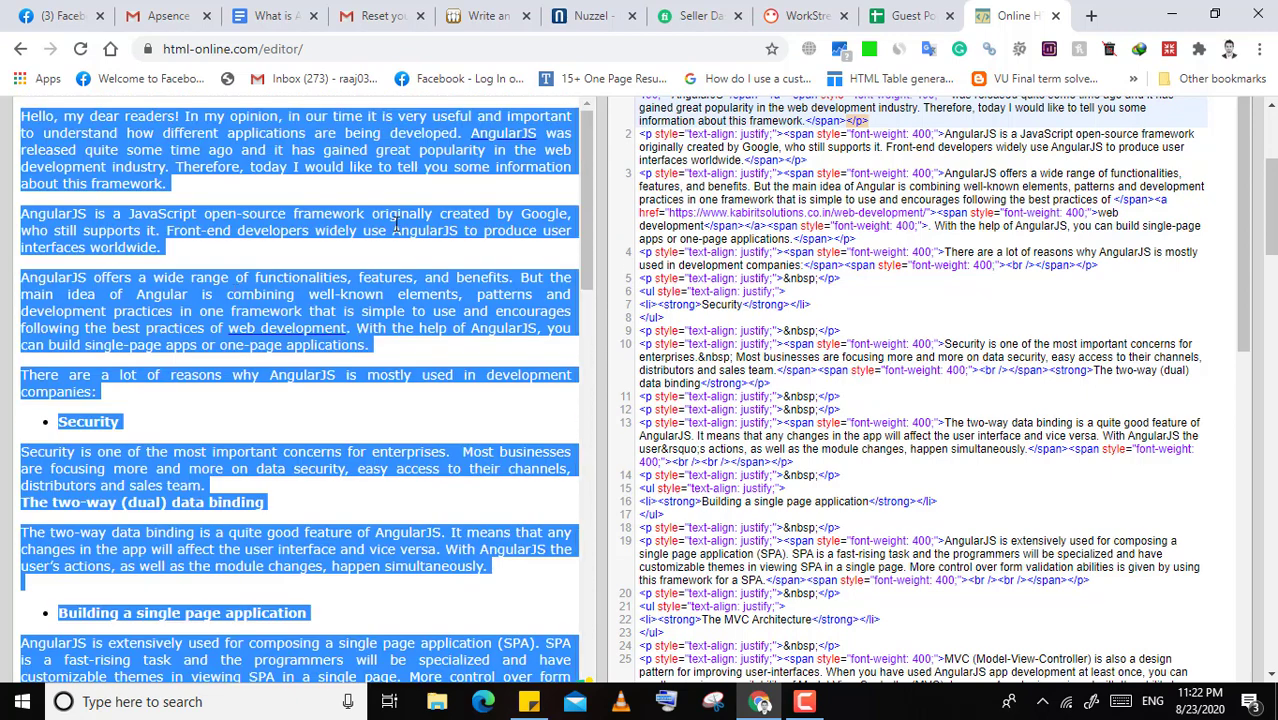
pyautogui.click(486, 15)
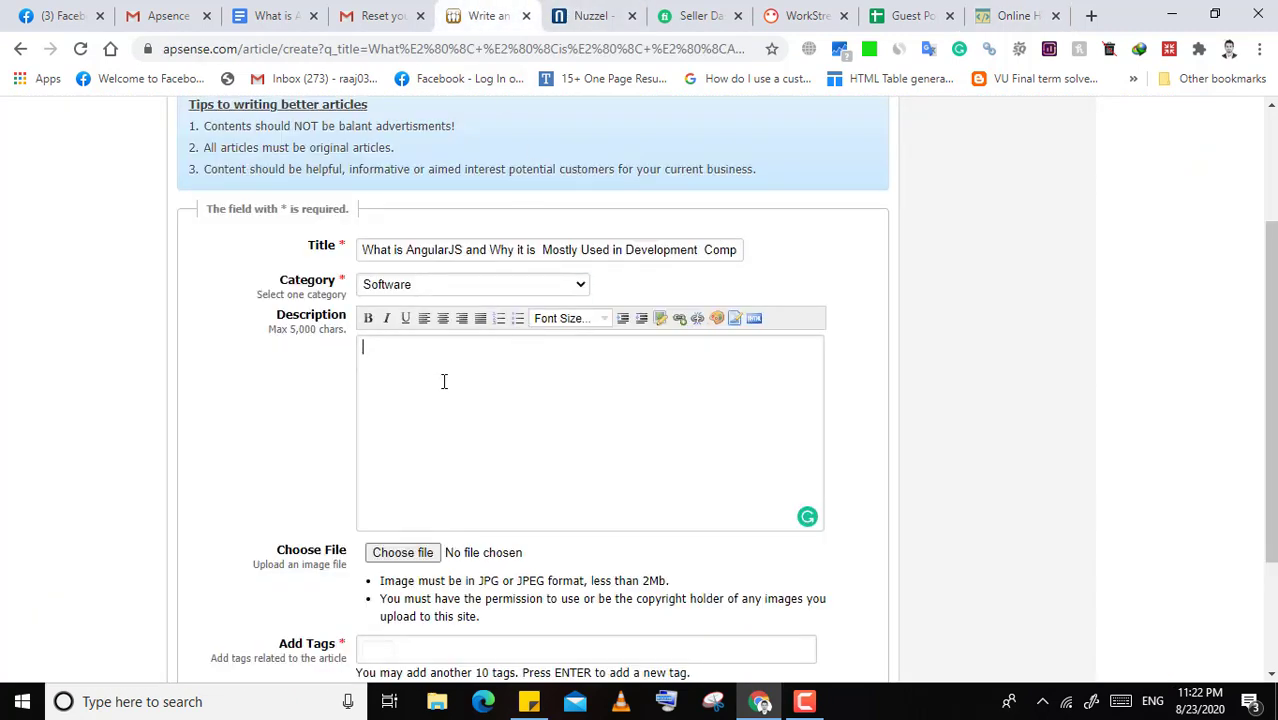
pyautogui.hotkey('ctrl', 'v')
# - Delete the extra blank lines before the "Security" heading and below the "The two-way (dual) data binding" heading in the description
pyautogui.scroll(6, 494, 483)
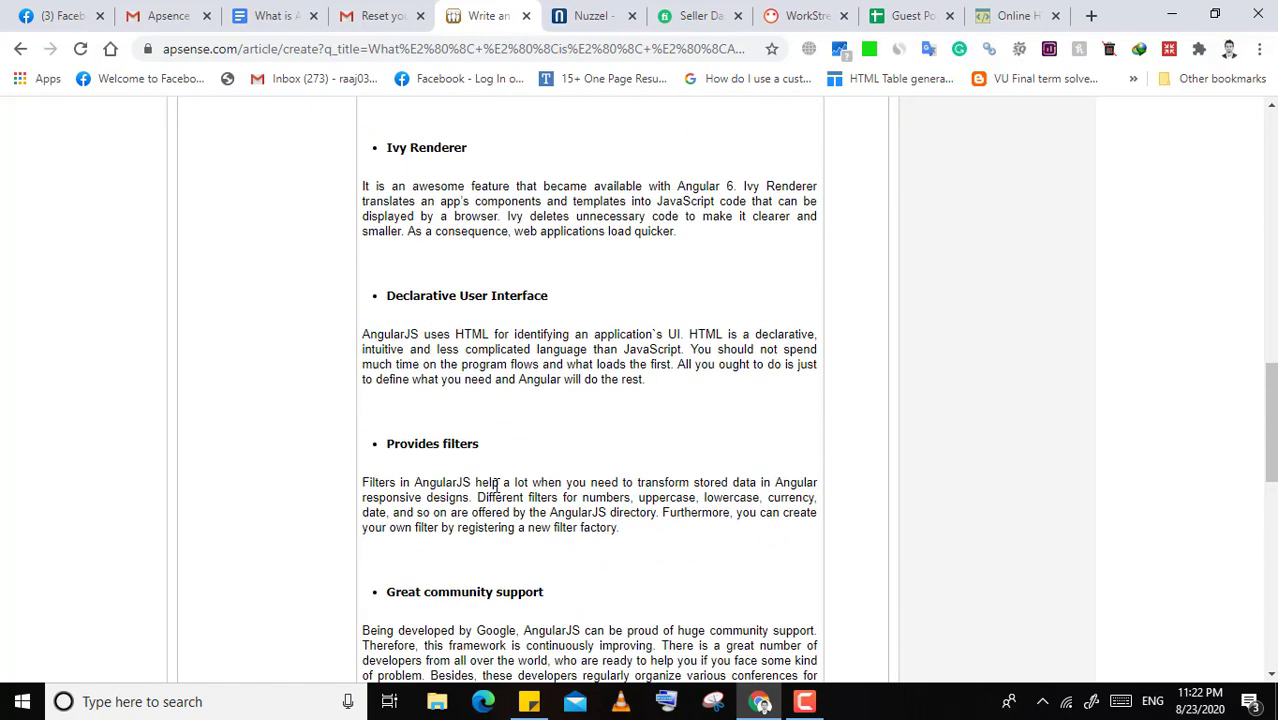
pyautogui.scroll(10, 494, 483)
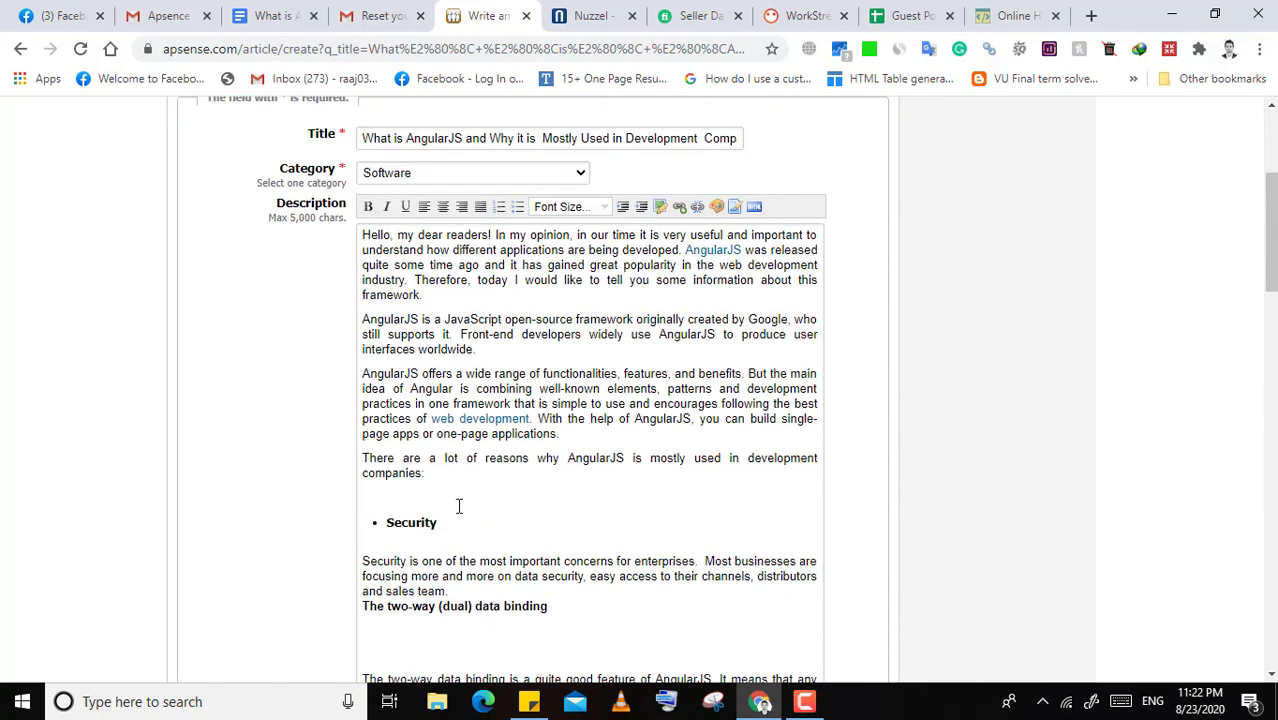
pyautogui.click(408, 496)
pyautogui.press('BackSpace')
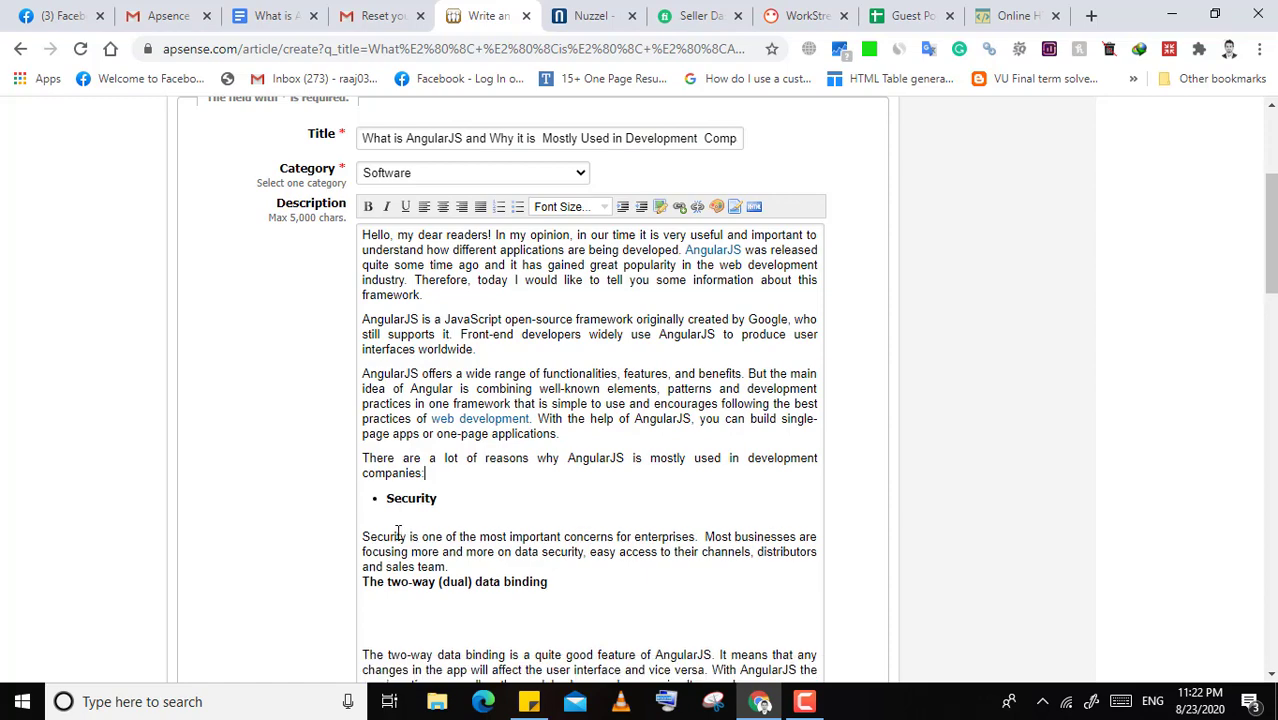
pyautogui.click(378, 596)
pyautogui.press('Delete')
# - Delete the extra blank lines before the "Building a single page application", "The MVC Architecture" and "Ivy Renderer" headings
pyautogui.scroll(-2, 384, 592)
pyautogui.click(390, 492)
pyautogui.press('BackSpace')
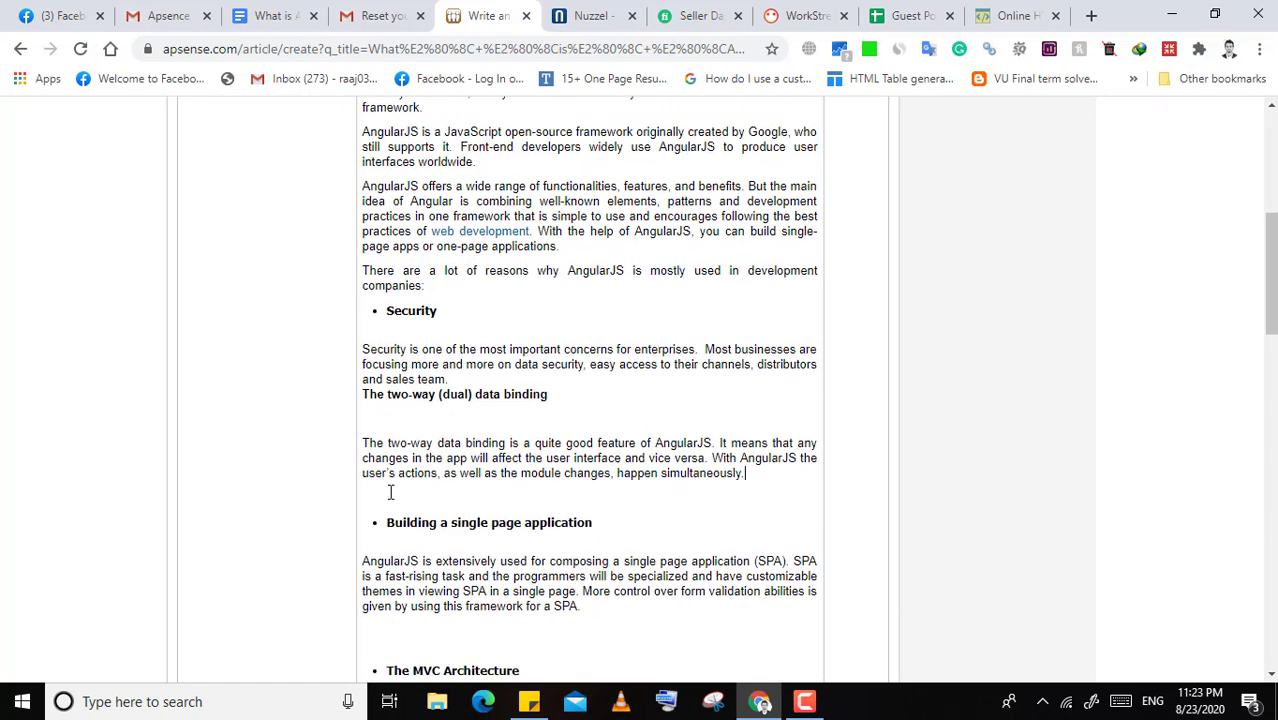
pyautogui.click(384, 496)
pyautogui.press('Delete')
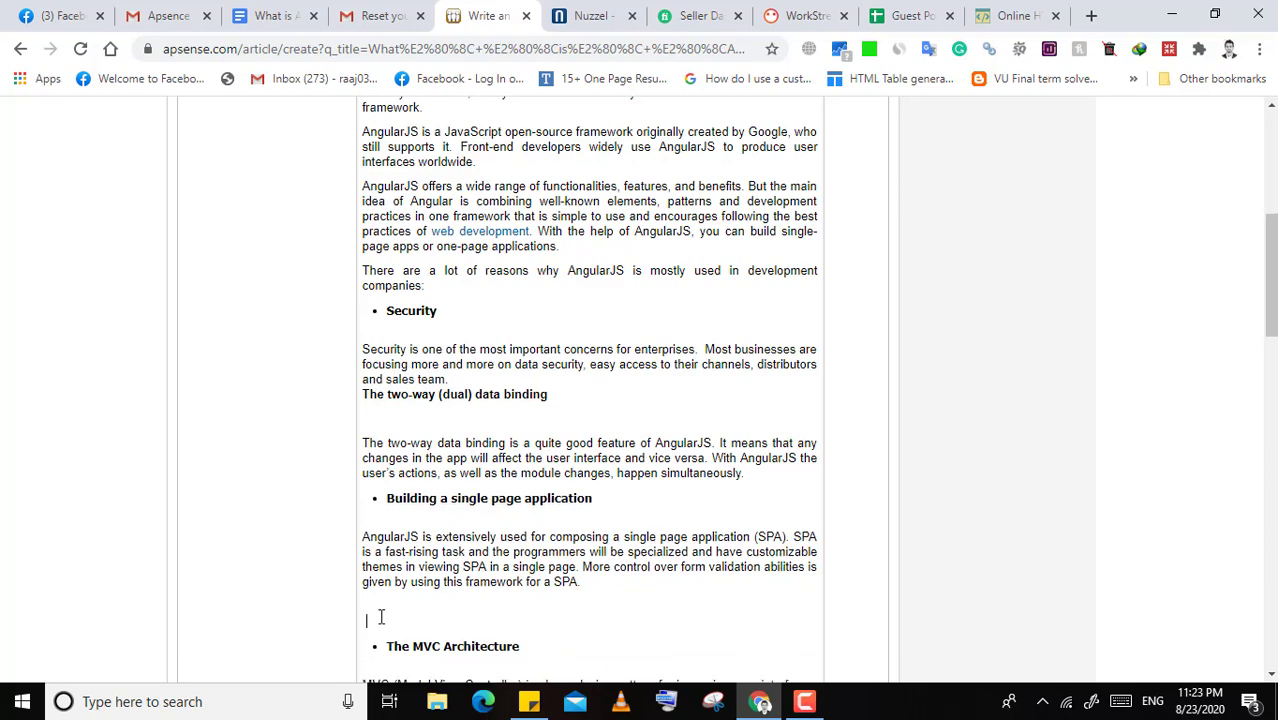
pyautogui.click(378, 618)
pyautogui.press('Delete')
pyautogui.scroll(-1, 374, 573)
pyautogui.click(385, 565)
pyautogui.press('BackSpace')
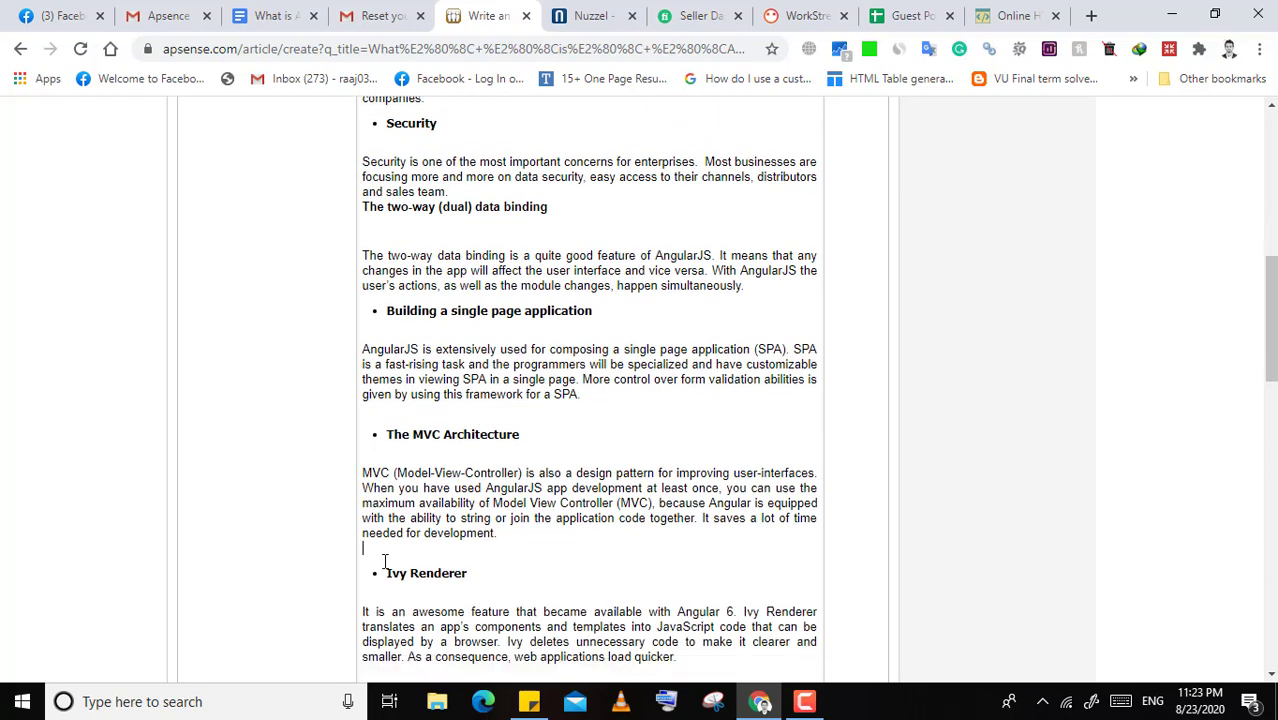
# - Delete the extra blank lines before the "Declarative User Interface", "Provides filters" and "Great community support" headings, and check the rest of the description
pyautogui.scroll(-2, 341, 583)
pyautogui.click(394, 500)
pyautogui.press('BackSpace')
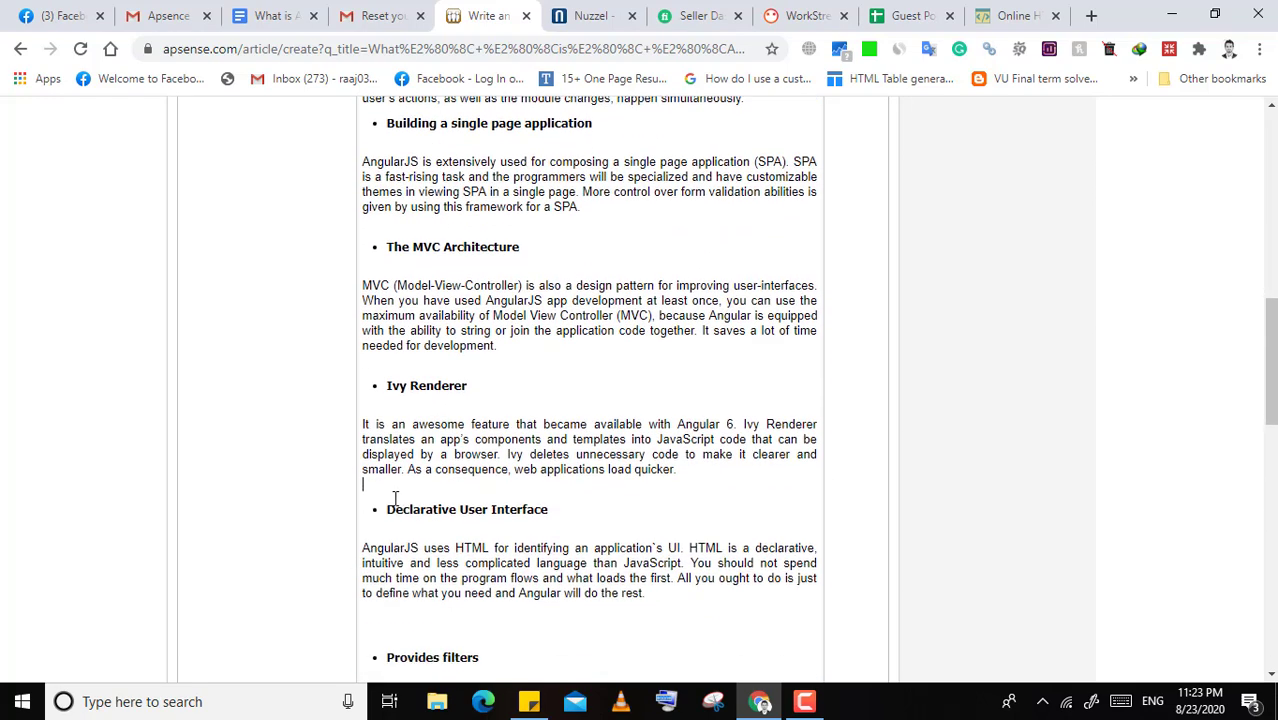
pyautogui.click(395, 608)
pyautogui.press('BackSpace')
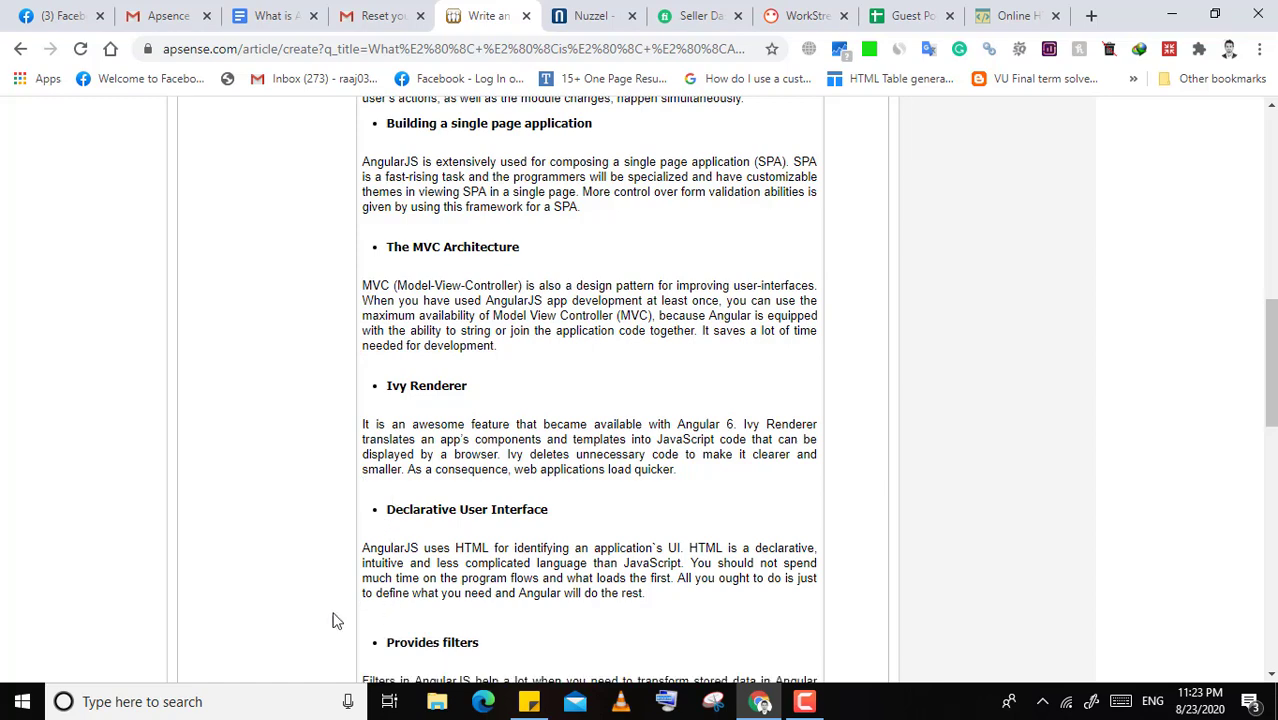
pyautogui.scroll(-3, 287, 607)
pyautogui.click(383, 467)
pyautogui.press('BackSpace')
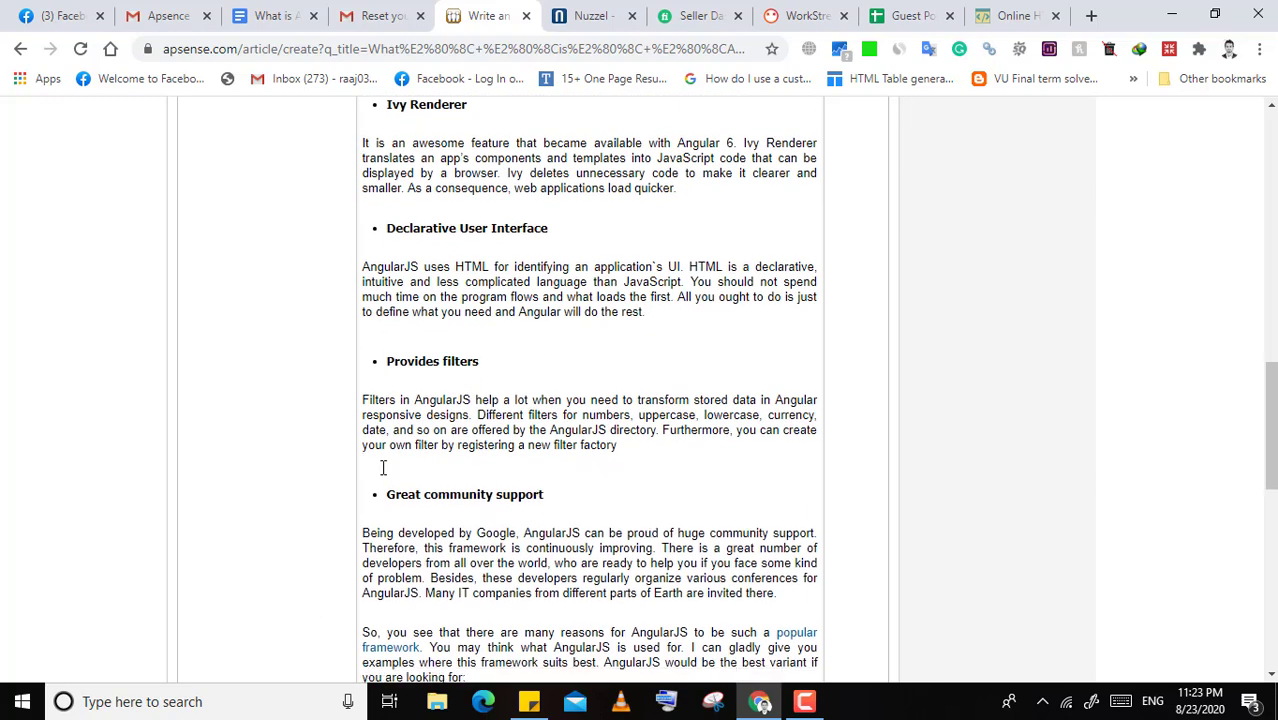
pyautogui.scroll(-3, 372, 592)
pyautogui.scroll(-1, 432, 575)
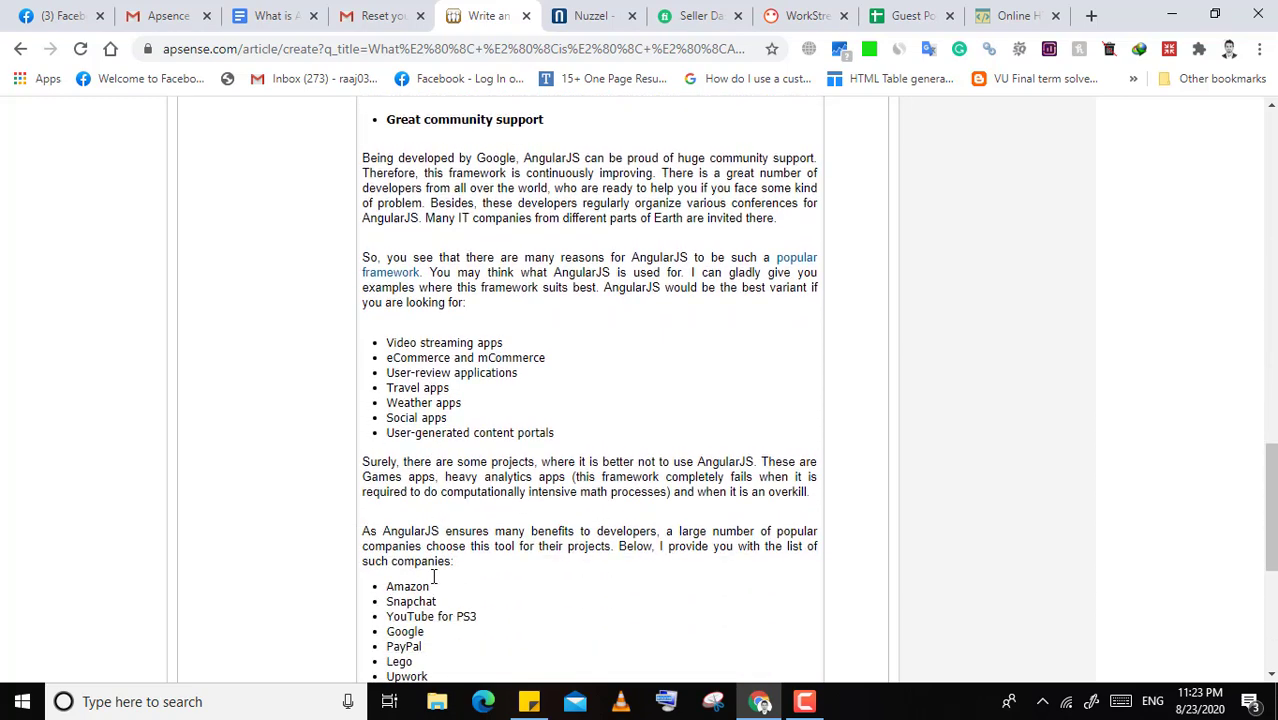
pyautogui.scroll(-2, 463, 601)
pyautogui.scroll(-2, 460, 600)
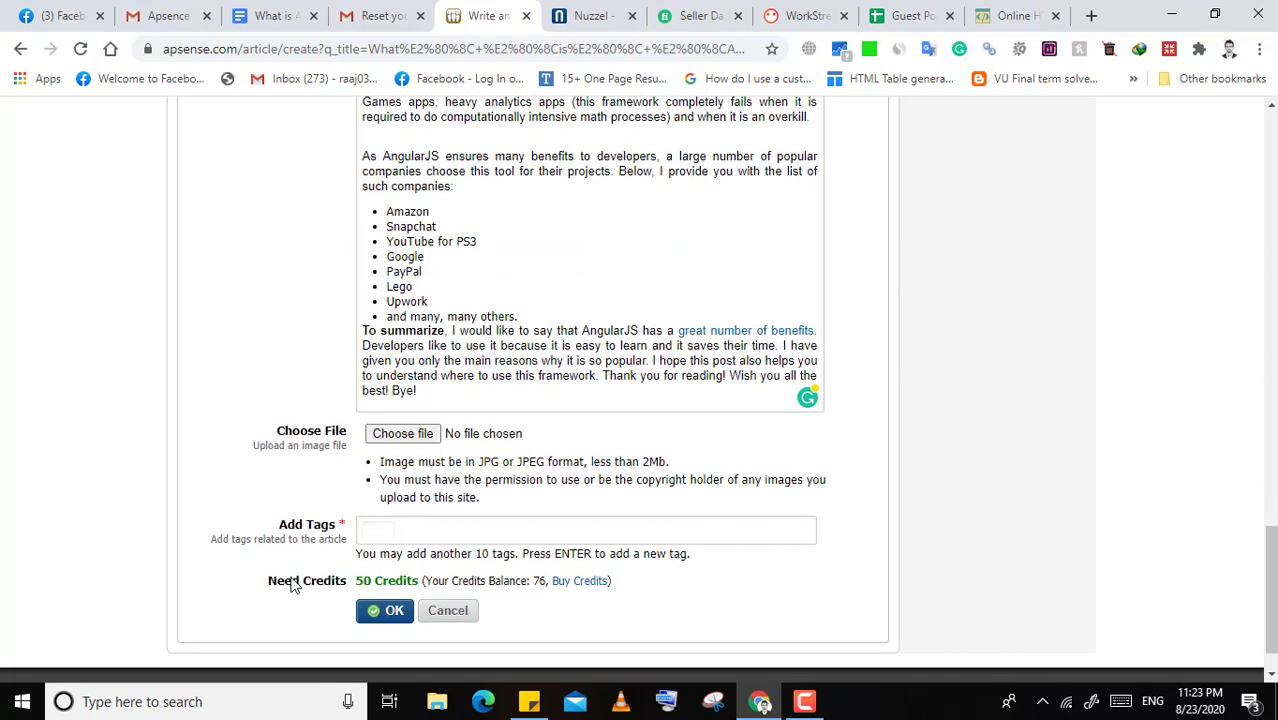
# - Add the tags "development android" and "angular 2" to the article from the tag suggestions
pyautogui.click(398, 533)
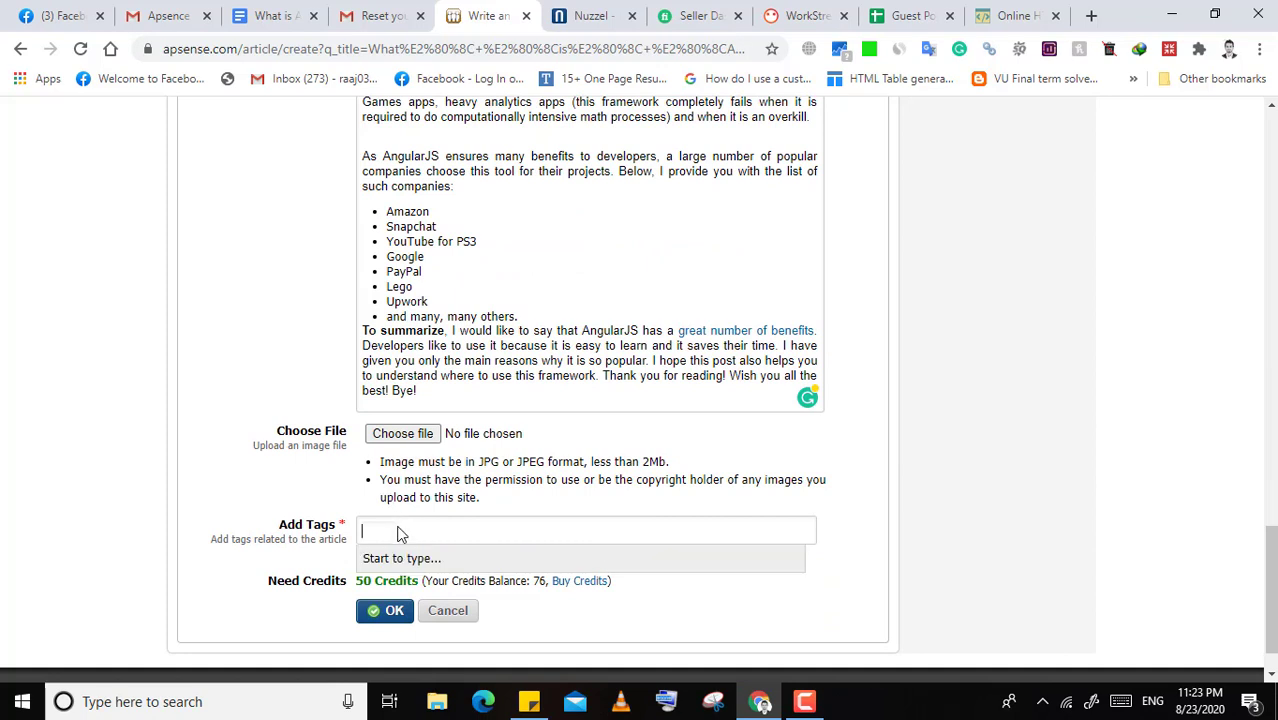
pyautogui.write('devel')
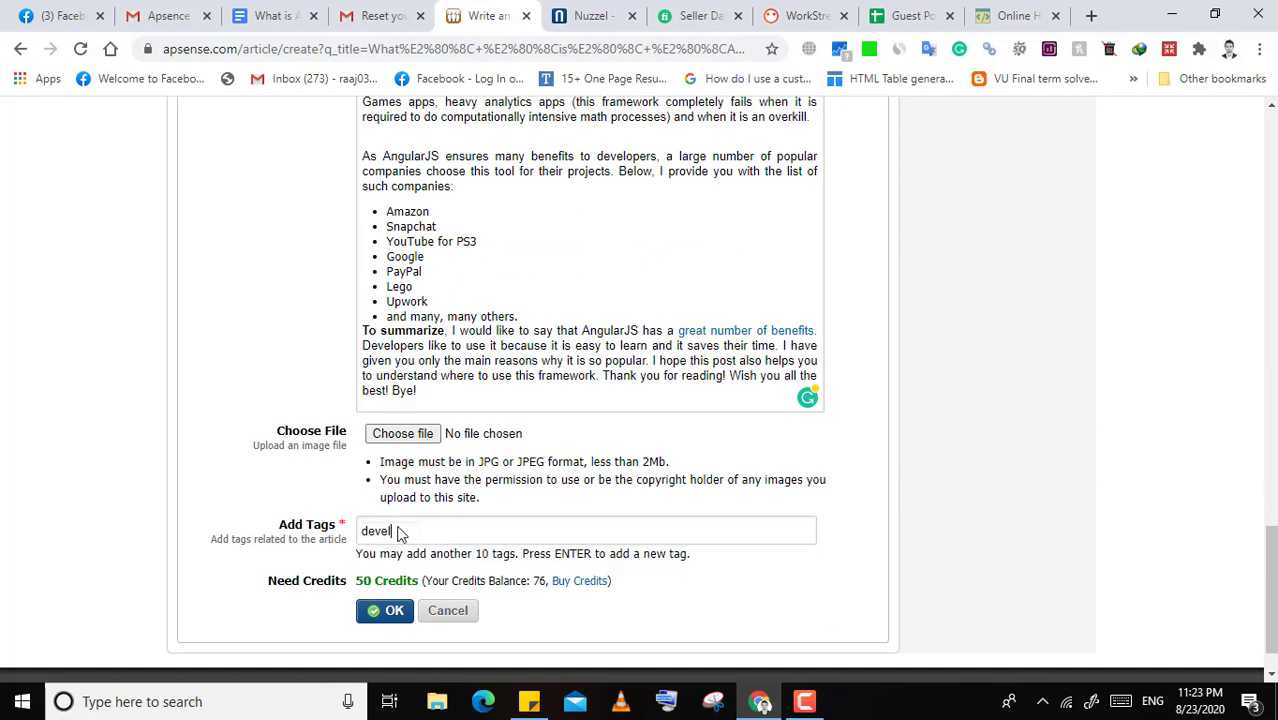
pyautogui.write('opment')
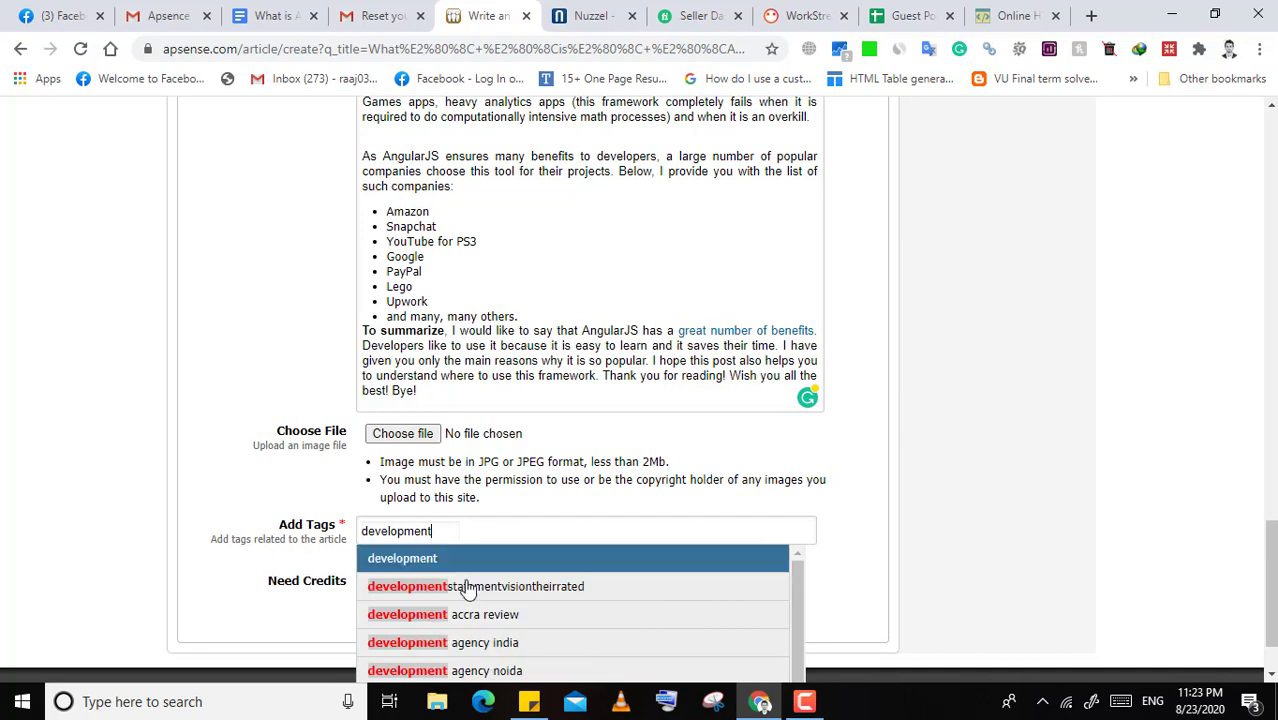
pyautogui.scroll(-1, 472, 628)
pyautogui.scroll(-1, 551, 628)
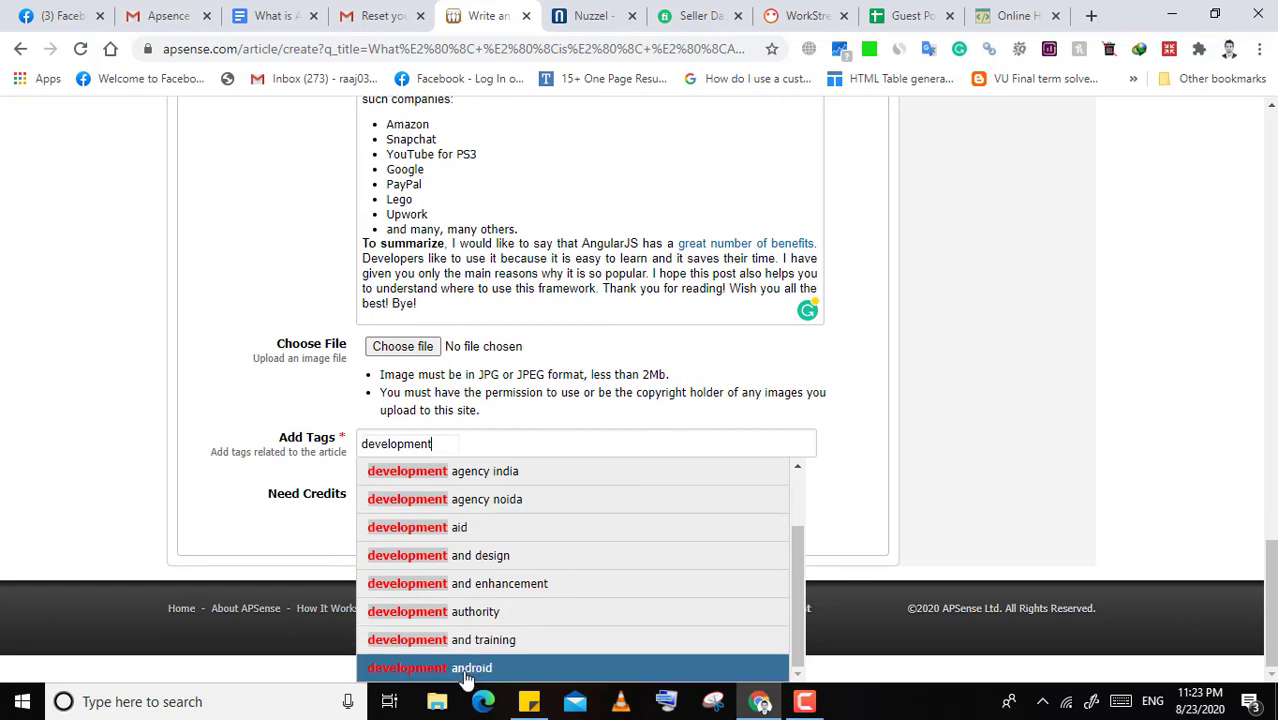
pyautogui.click(506, 666)
pyautogui.write('a')
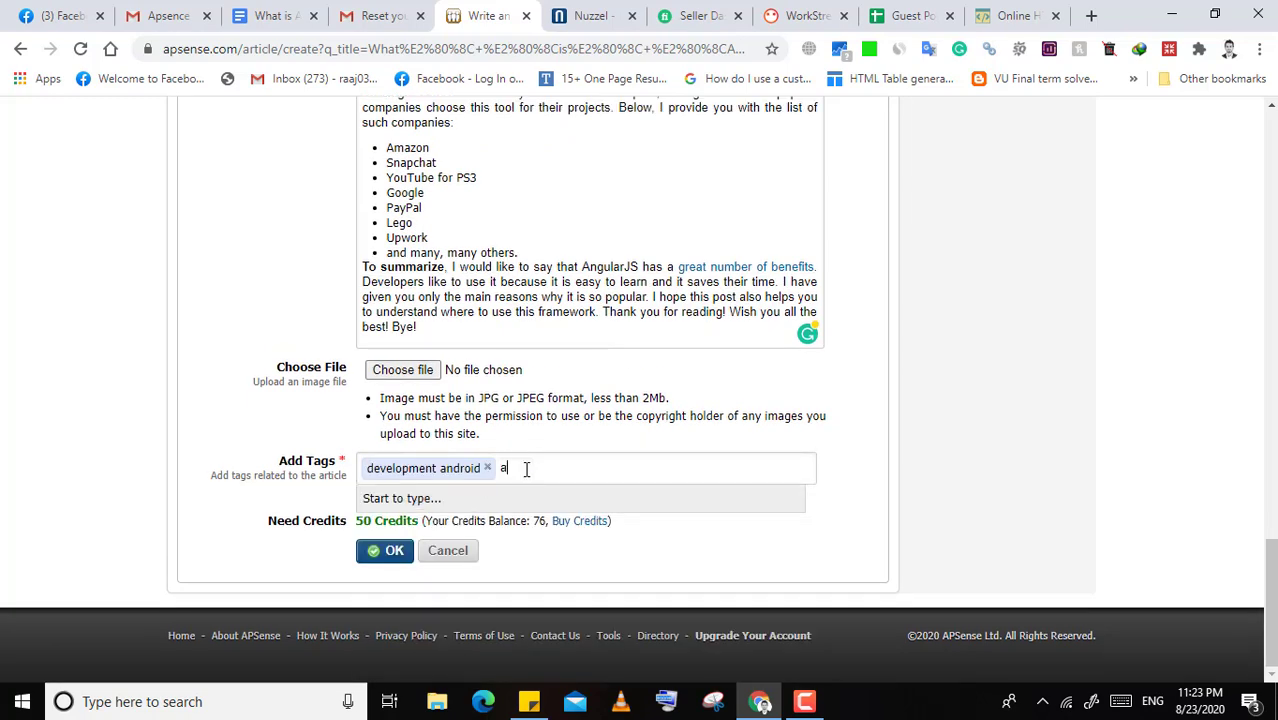
pyautogui.write('ngular')
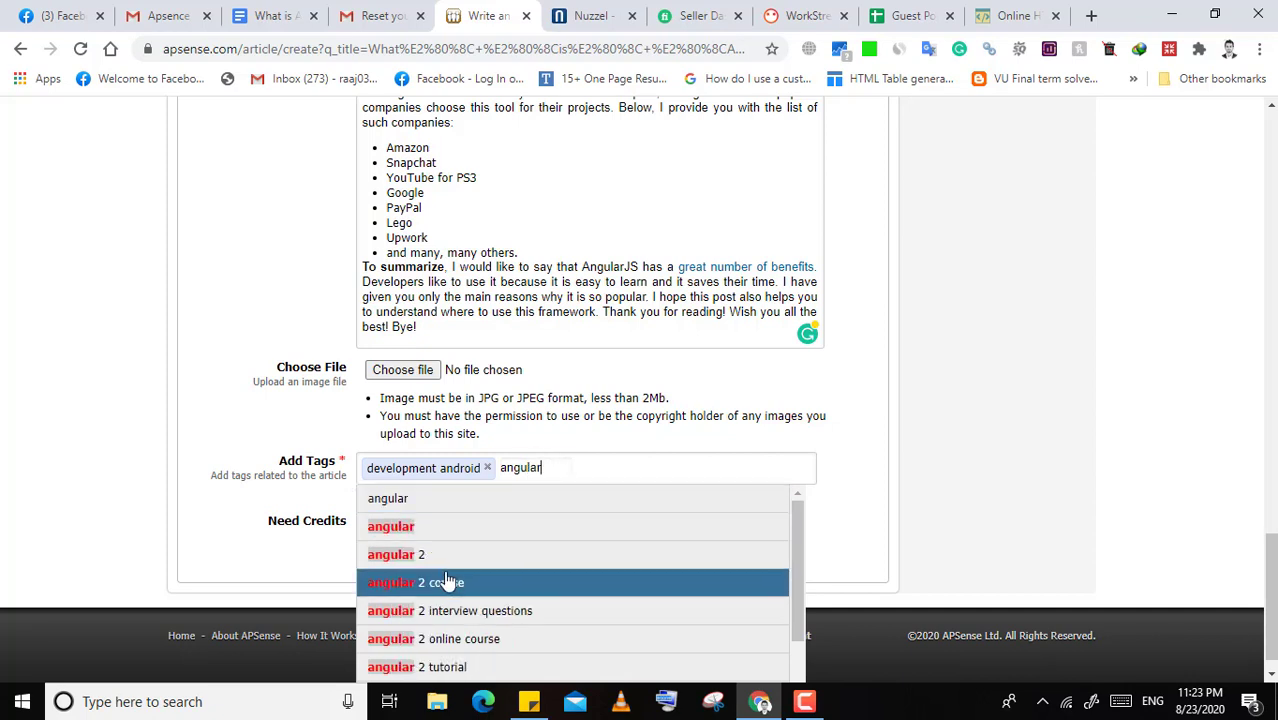
pyautogui.click(419, 553)
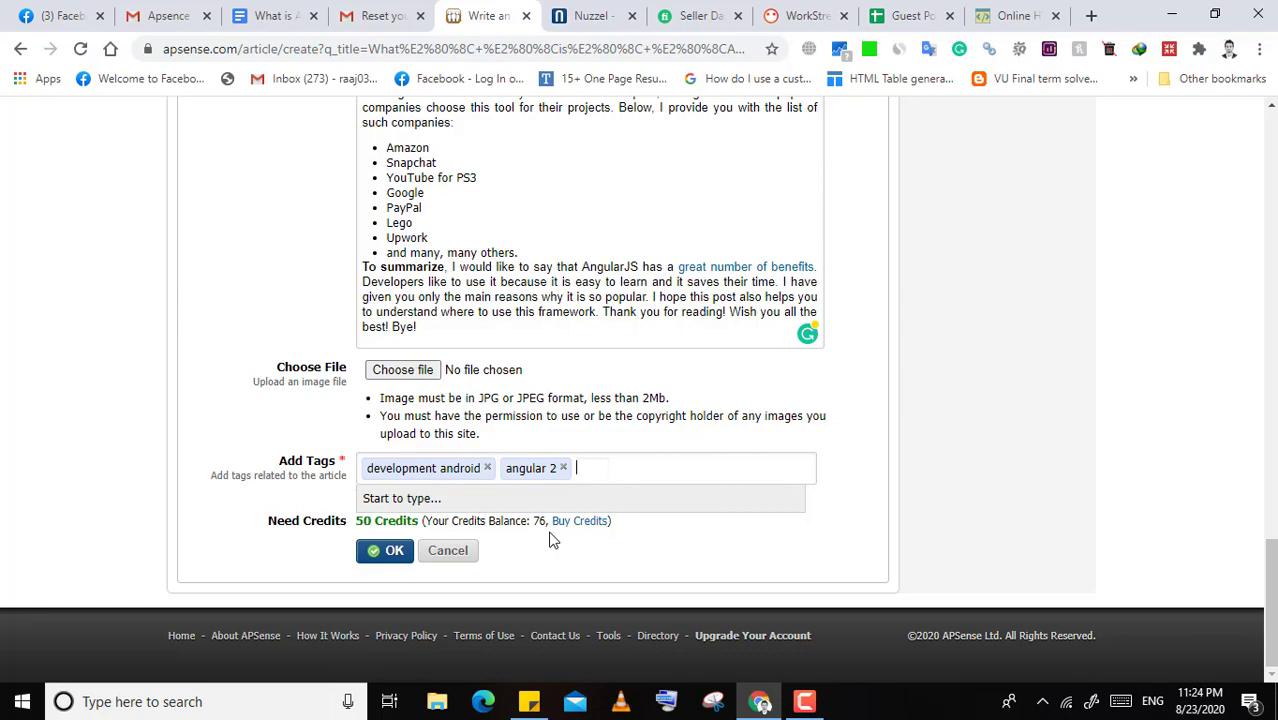
# - Copy "AngularJS" from the article title and search Google Images for "AngularJS development" in a new tab
pyautogui.scroll(10, 93, 402)
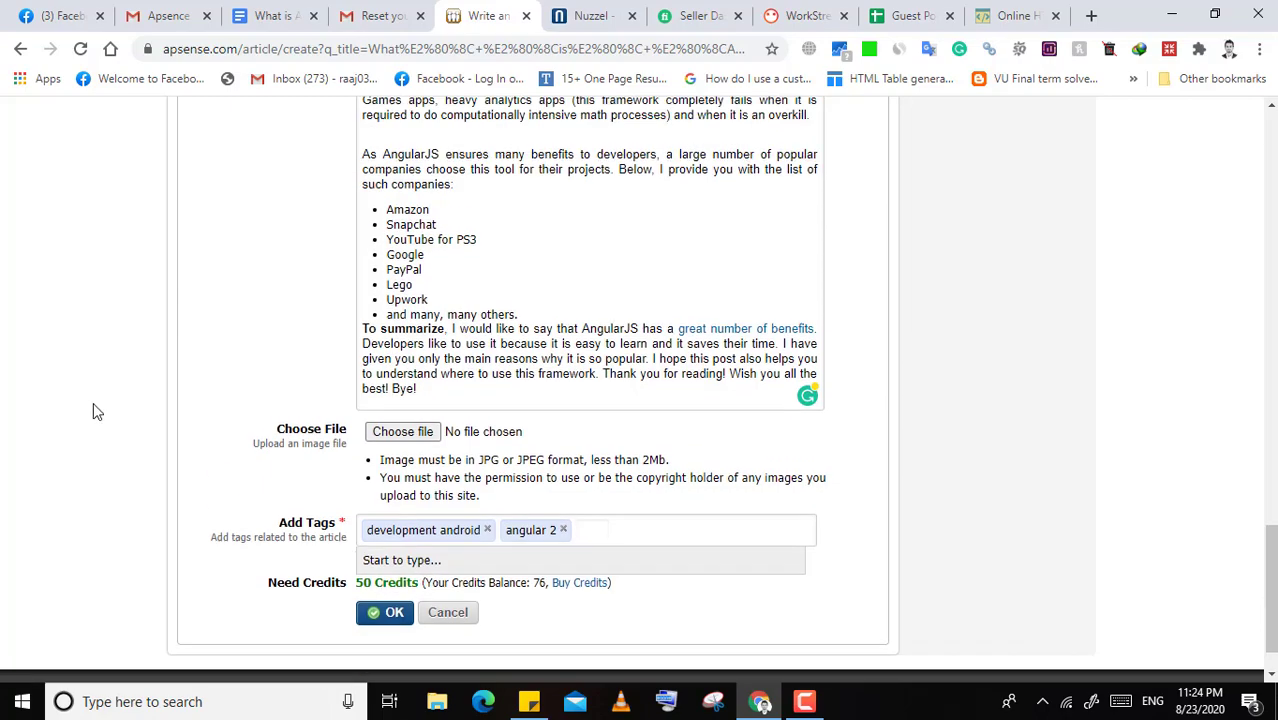
pyautogui.scroll(-5, 268, 441)
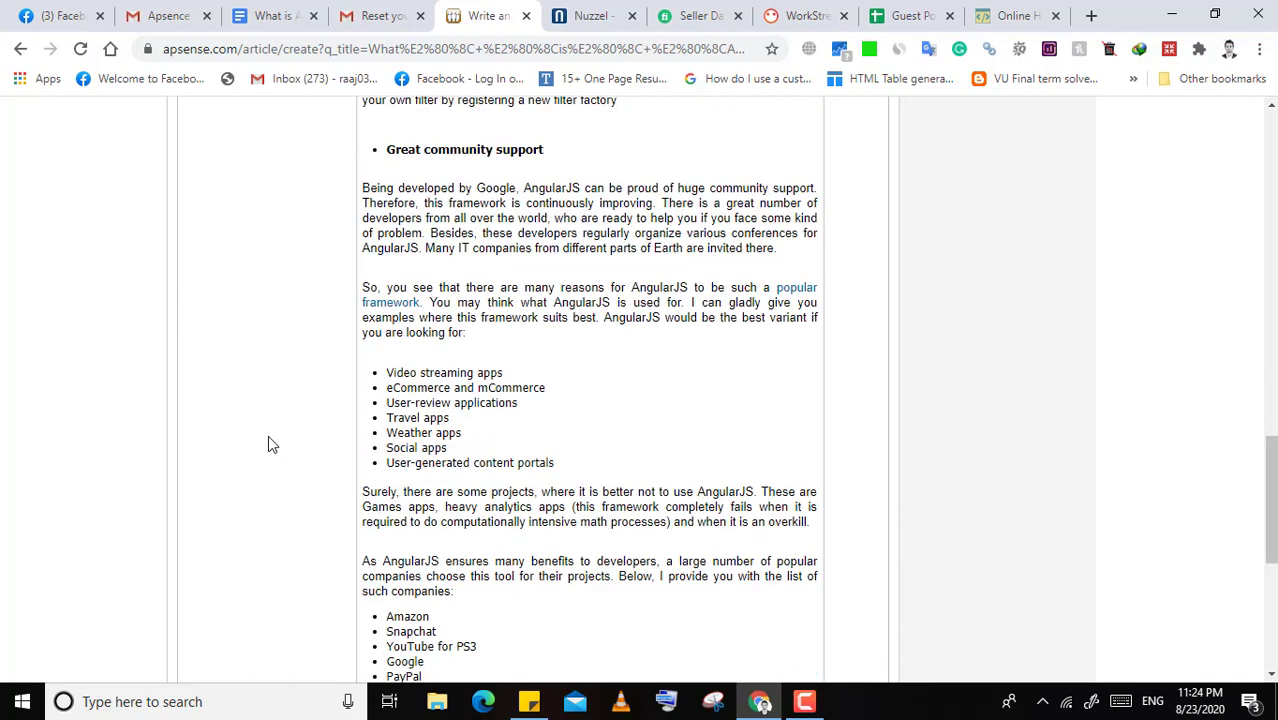
pyautogui.scroll(15, 271, 442)
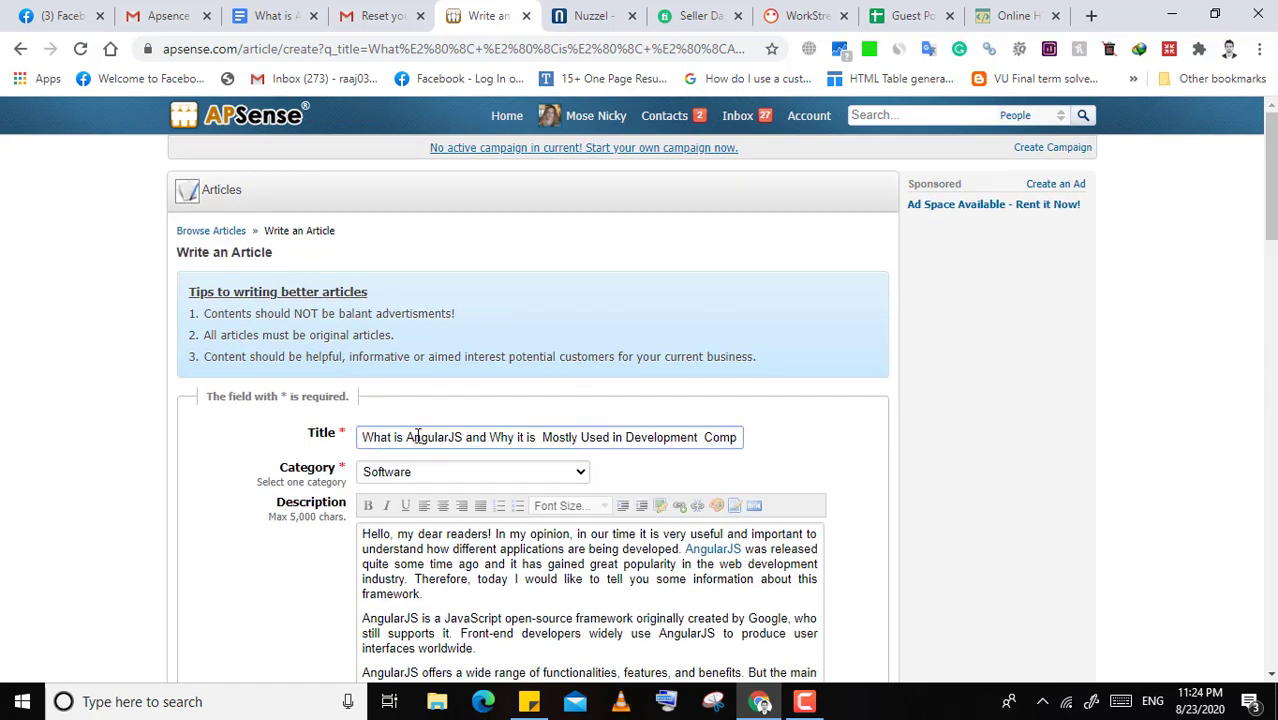
pyautogui.moveTo(408, 437); pyautogui.dragTo(463, 433)
pyautogui.hotkey('ctrl', 'c')
pyautogui.hotkey('ctrl', 't')
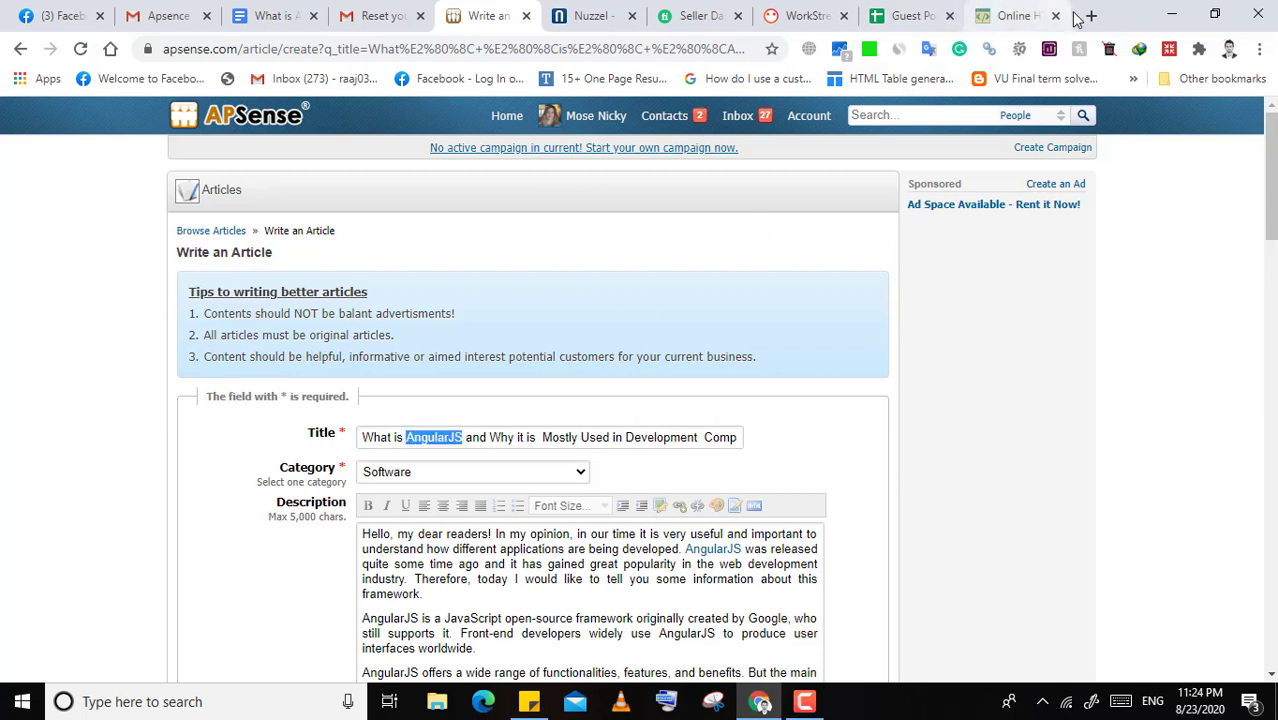
pyautogui.hotkey('ctrl', 'v')
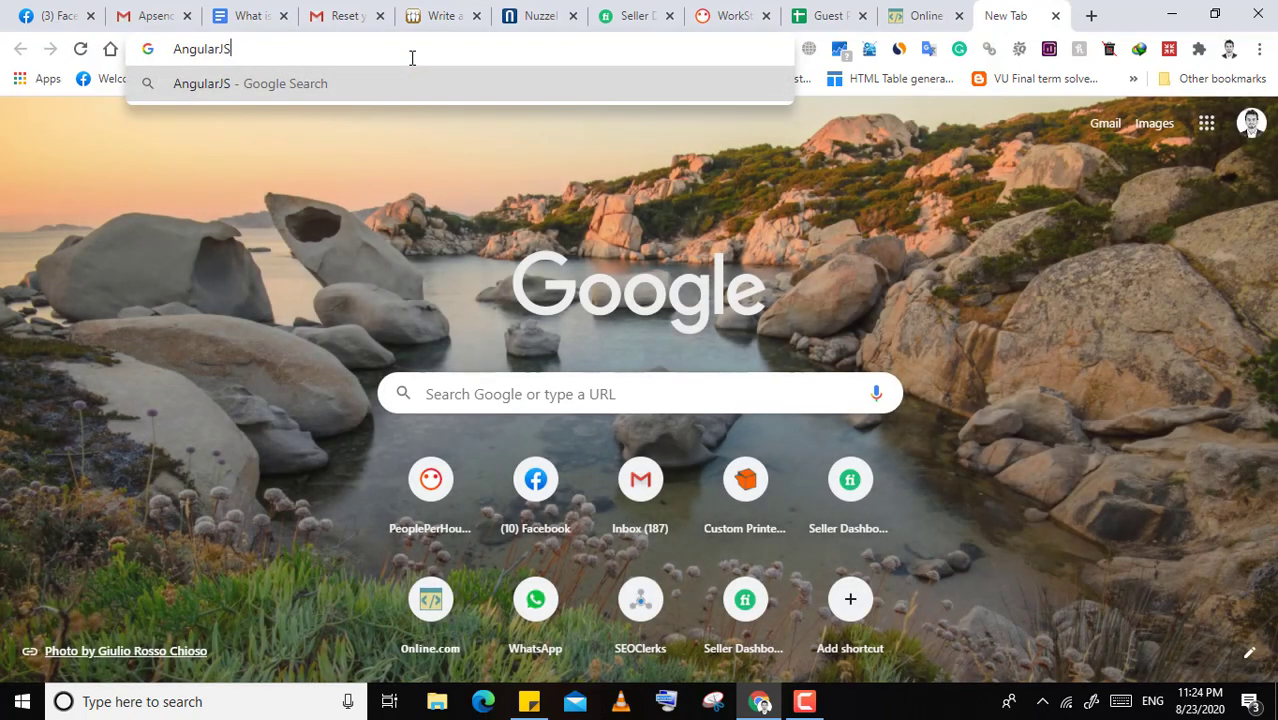
pyautogui.write('de')
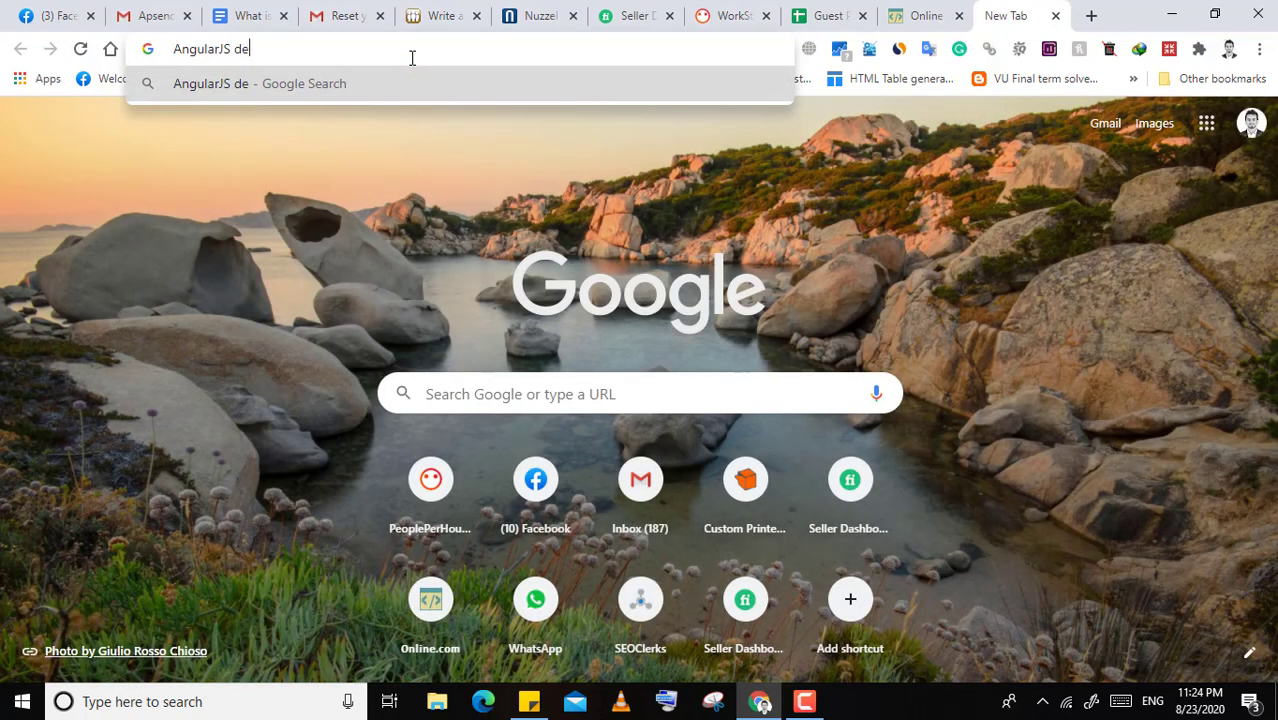
pyautogui.write('velopment')
pyautogui.press('Return')
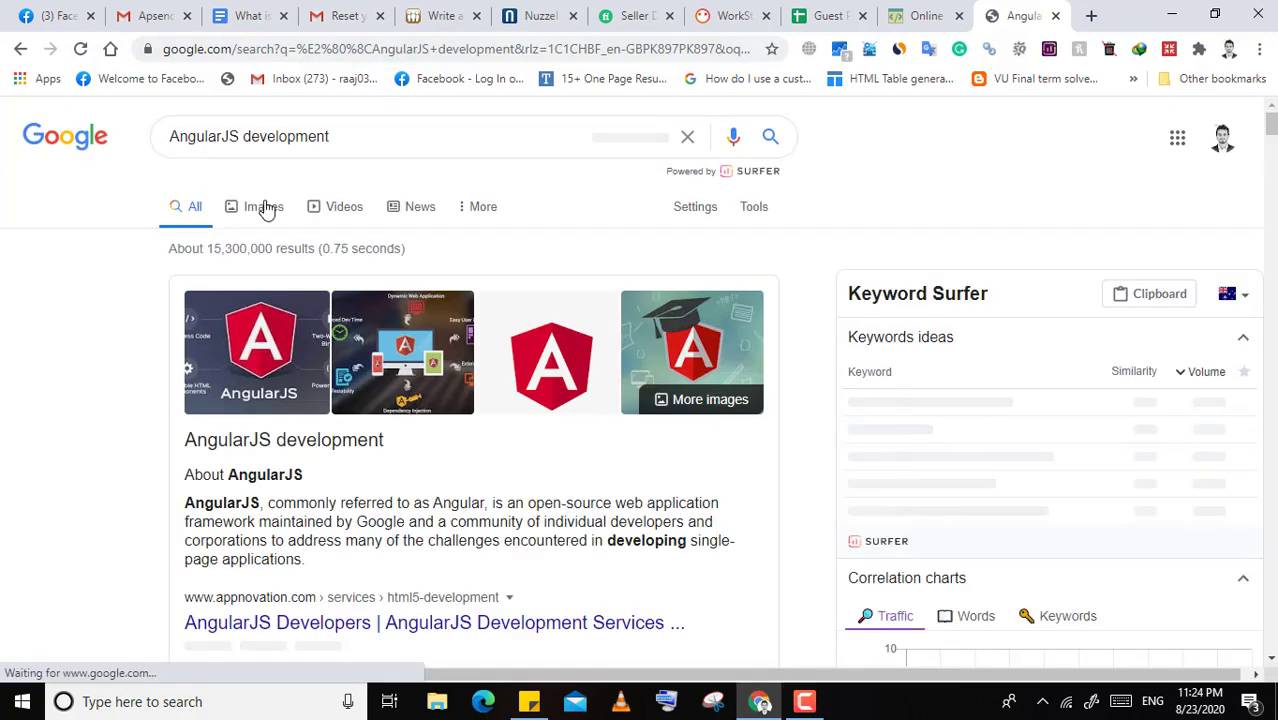
pyautogui.click(266, 208)
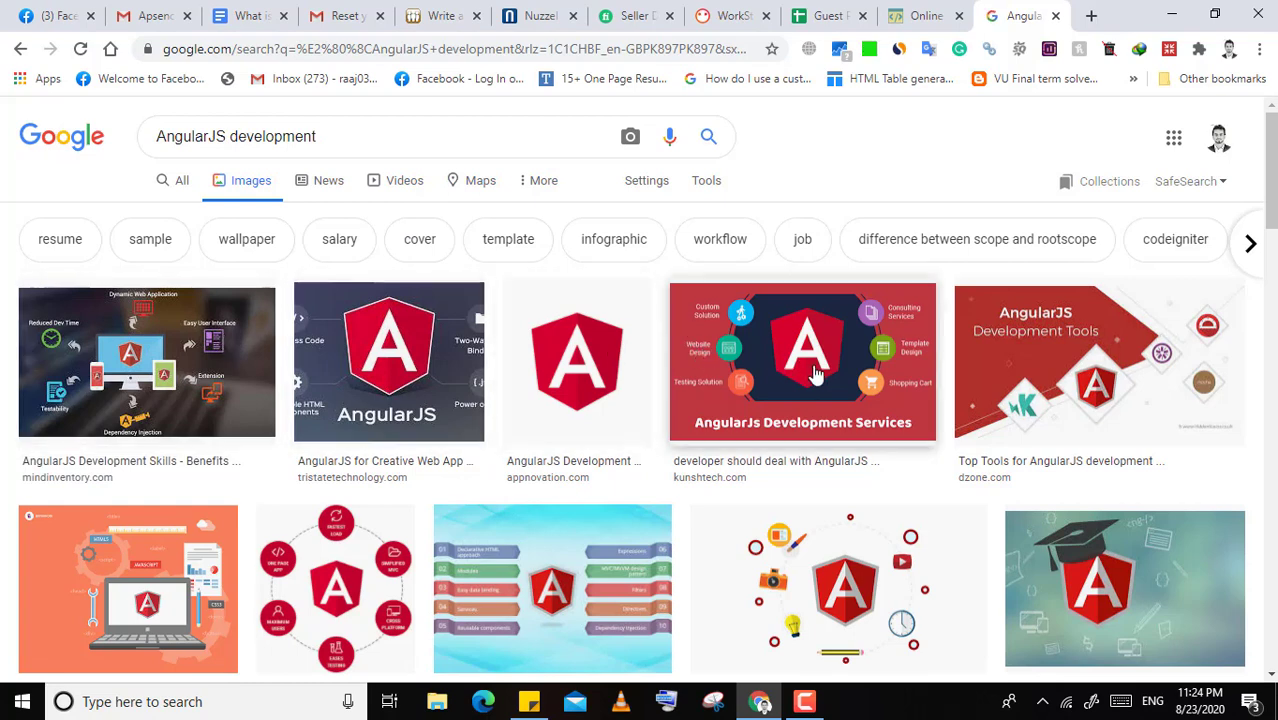
# - Browse the image results for a suitable article picture, previewing the Cuelogic and SAG ipl images
pyautogui.scroll(-1, 815, 373)
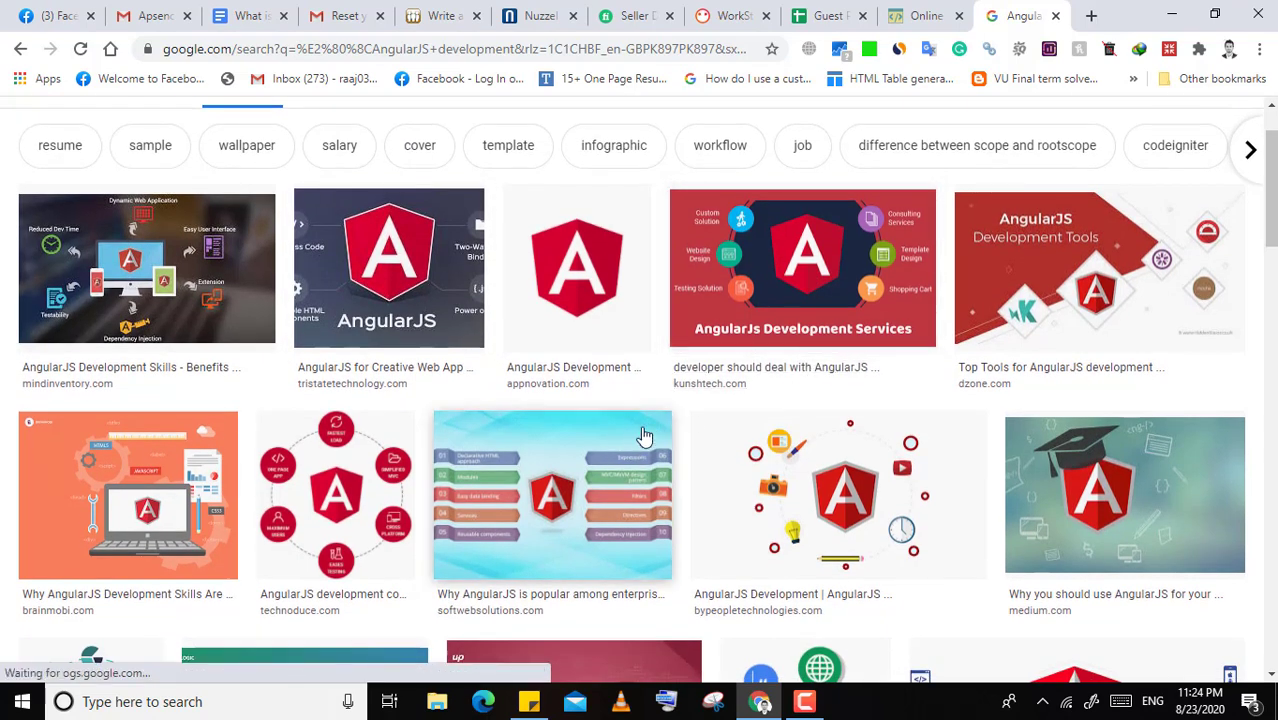
pyautogui.scroll(-2, 651, 430)
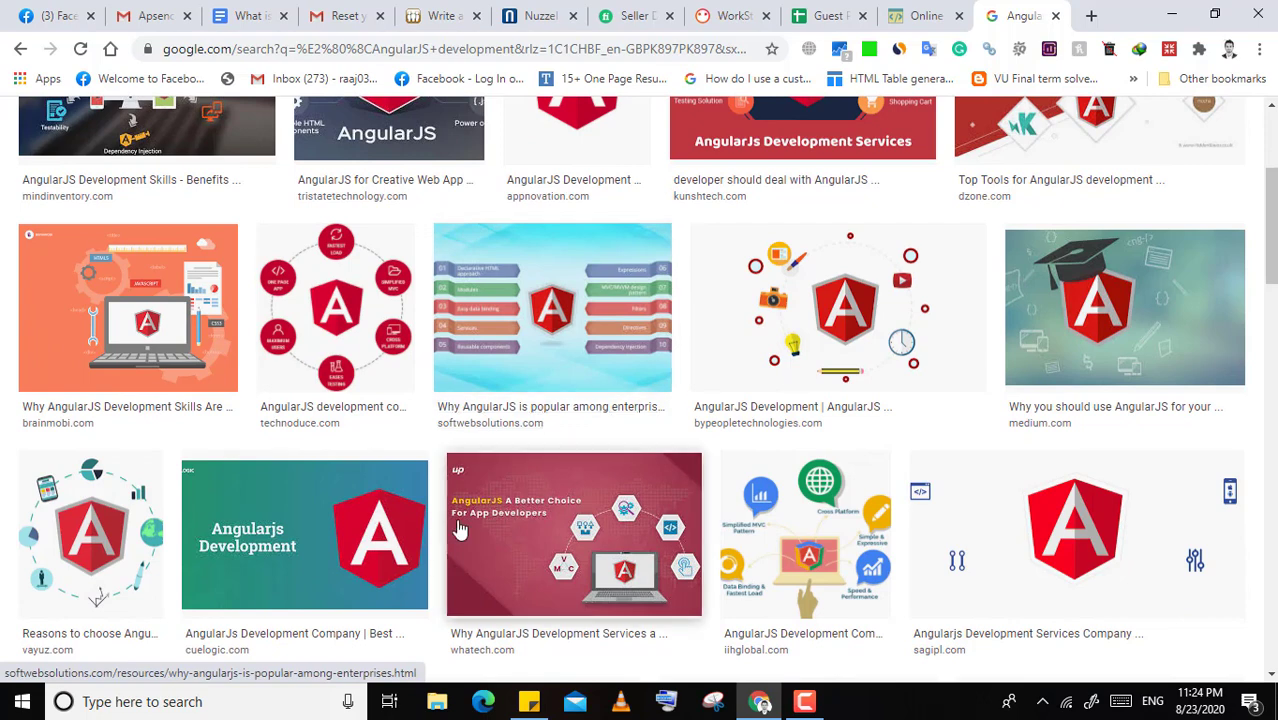
pyautogui.click(428, 487)
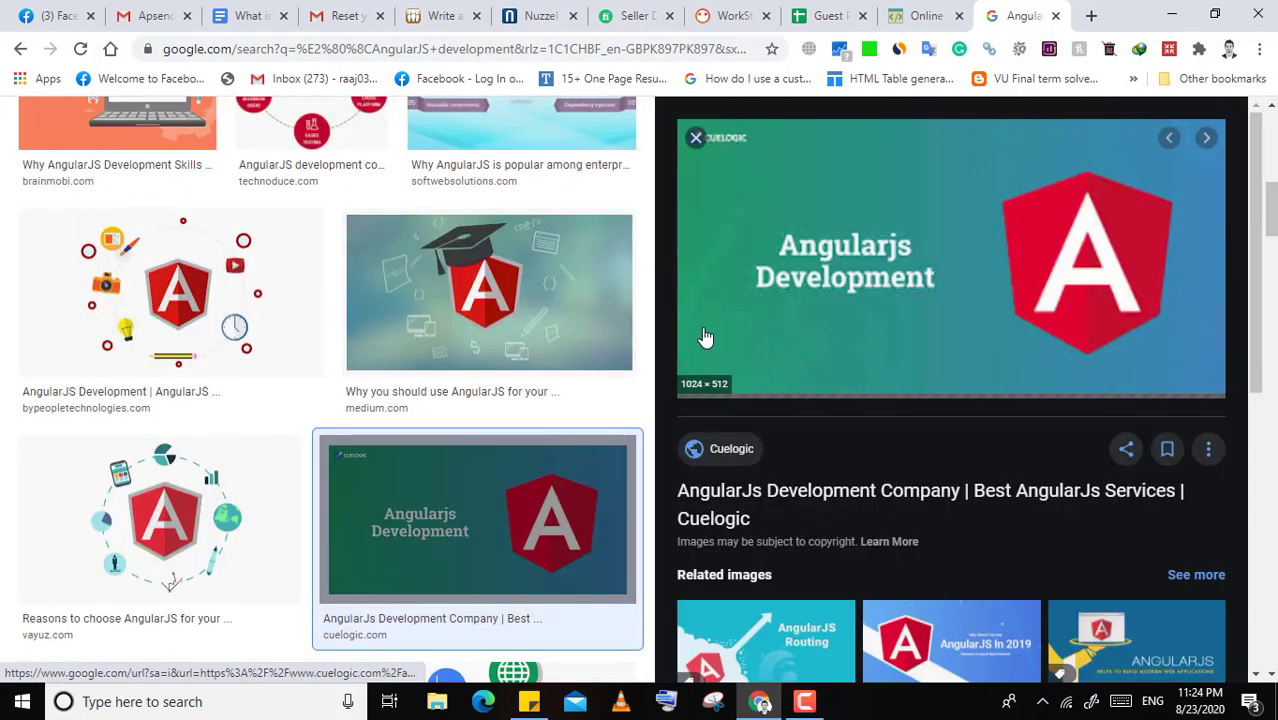
pyautogui.click(698, 143)
pyautogui.scroll(-2, 545, 422)
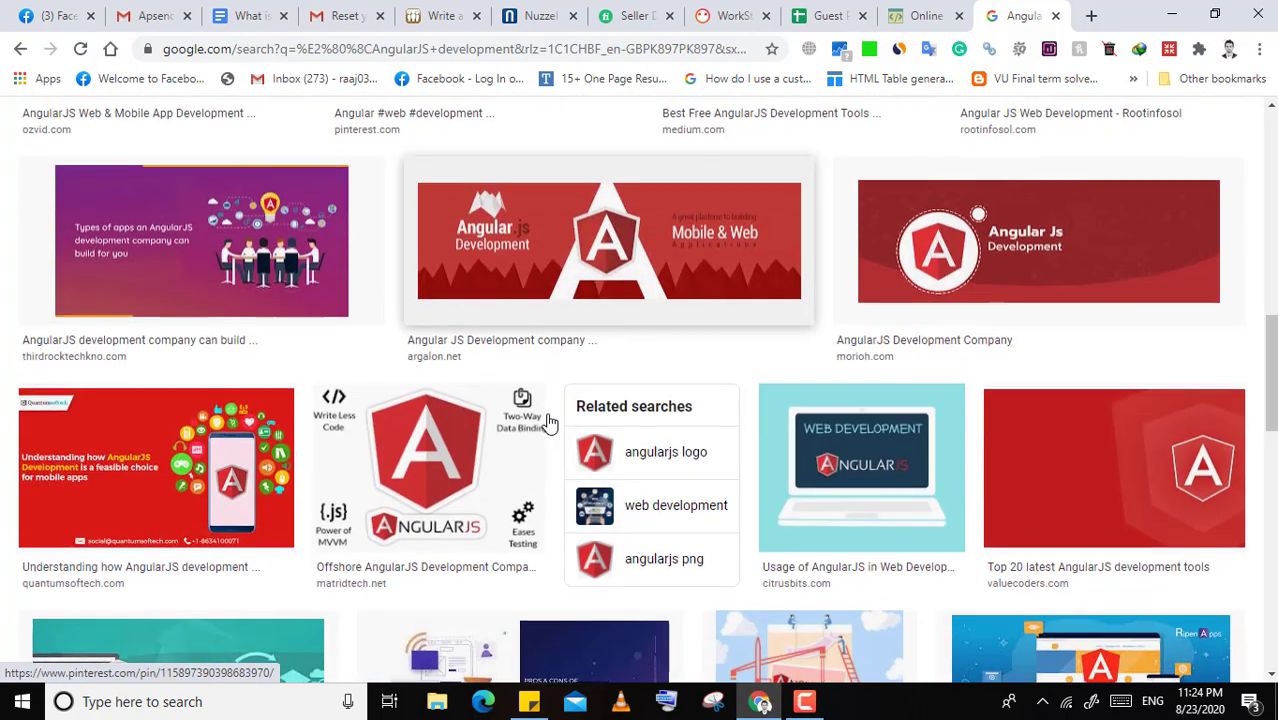
pyautogui.scroll(-2, 548, 422)
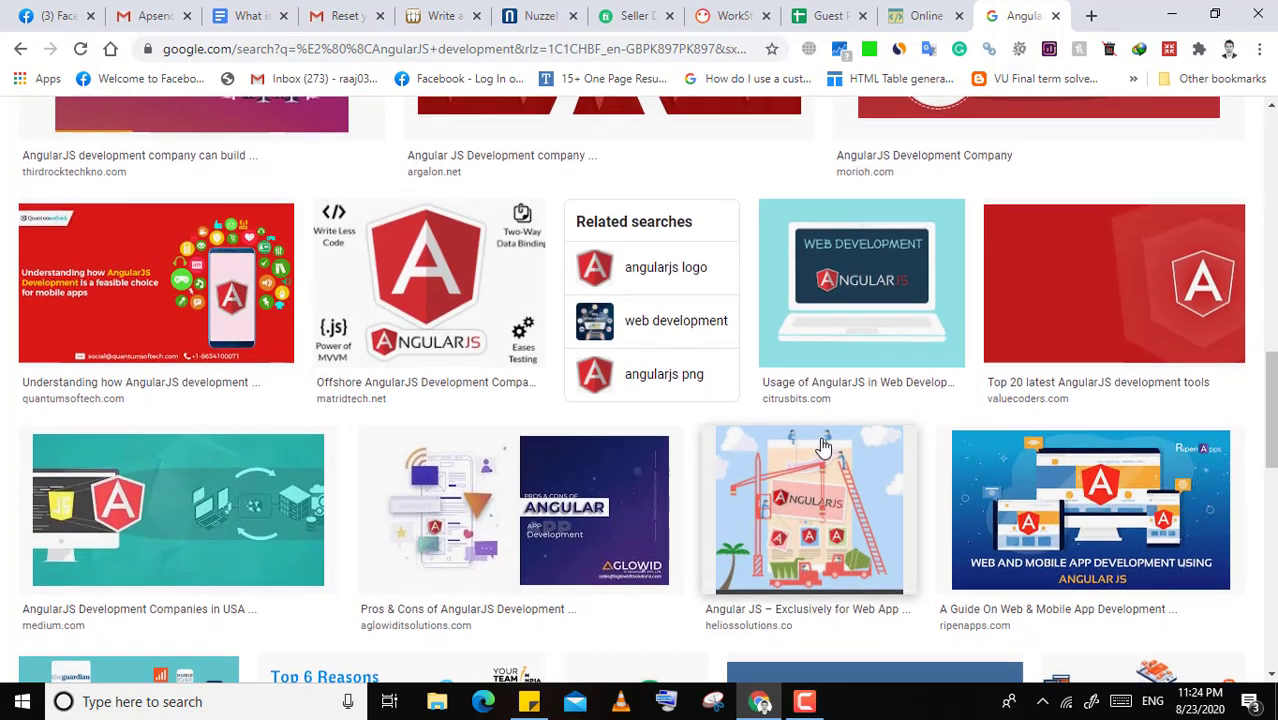
pyautogui.scroll(4, 822, 448)
pyautogui.scroll(4, 822, 448)
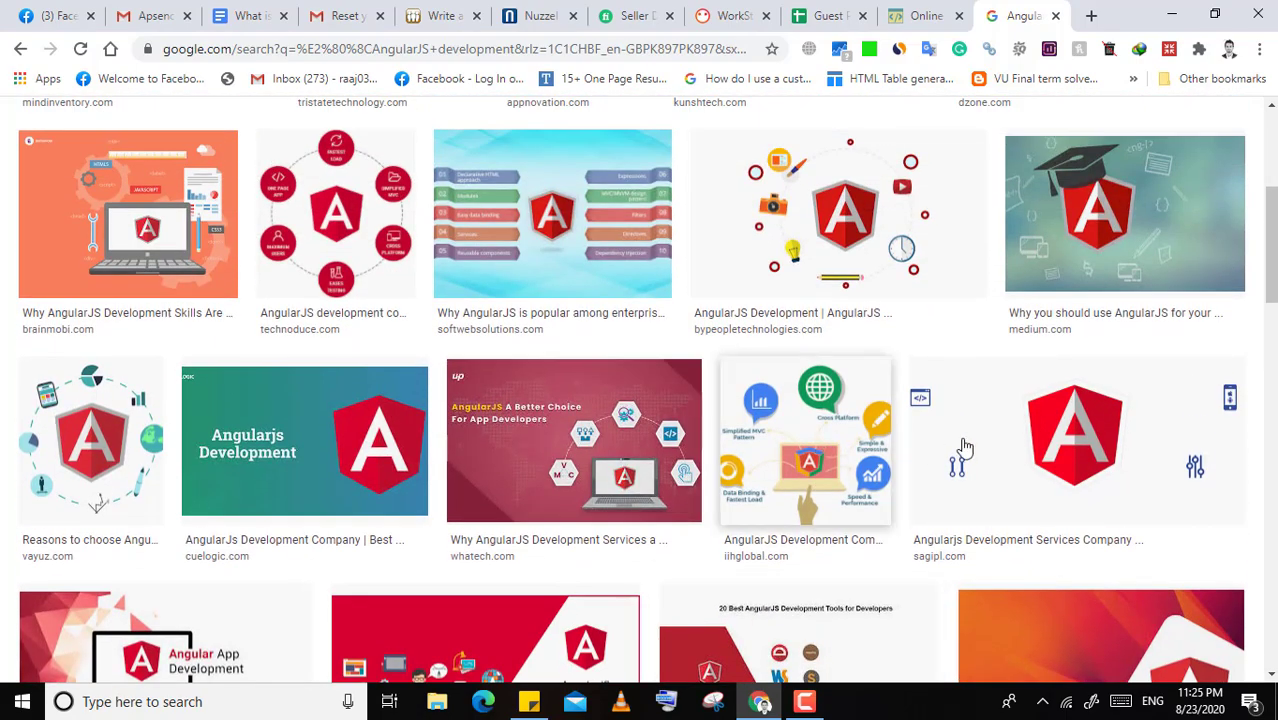
pyautogui.click(1070, 424)
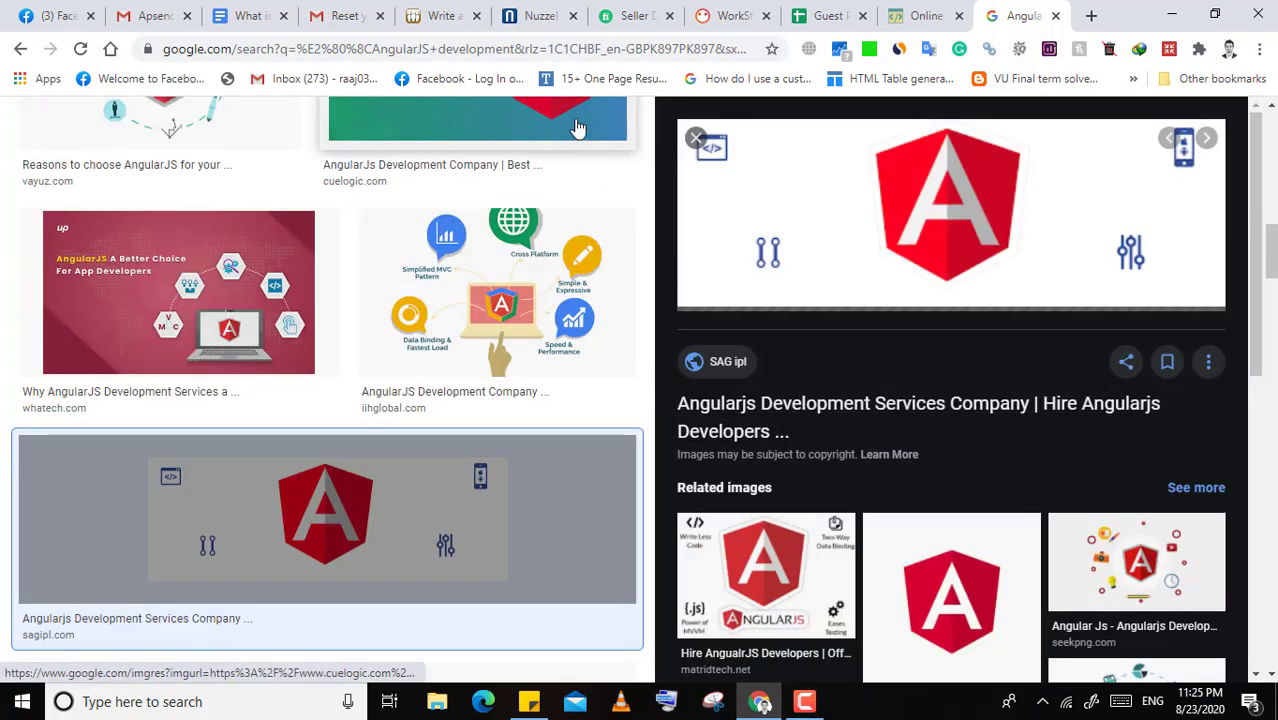
pyautogui.click(693, 139)
pyautogui.scroll(5, 740, 350)
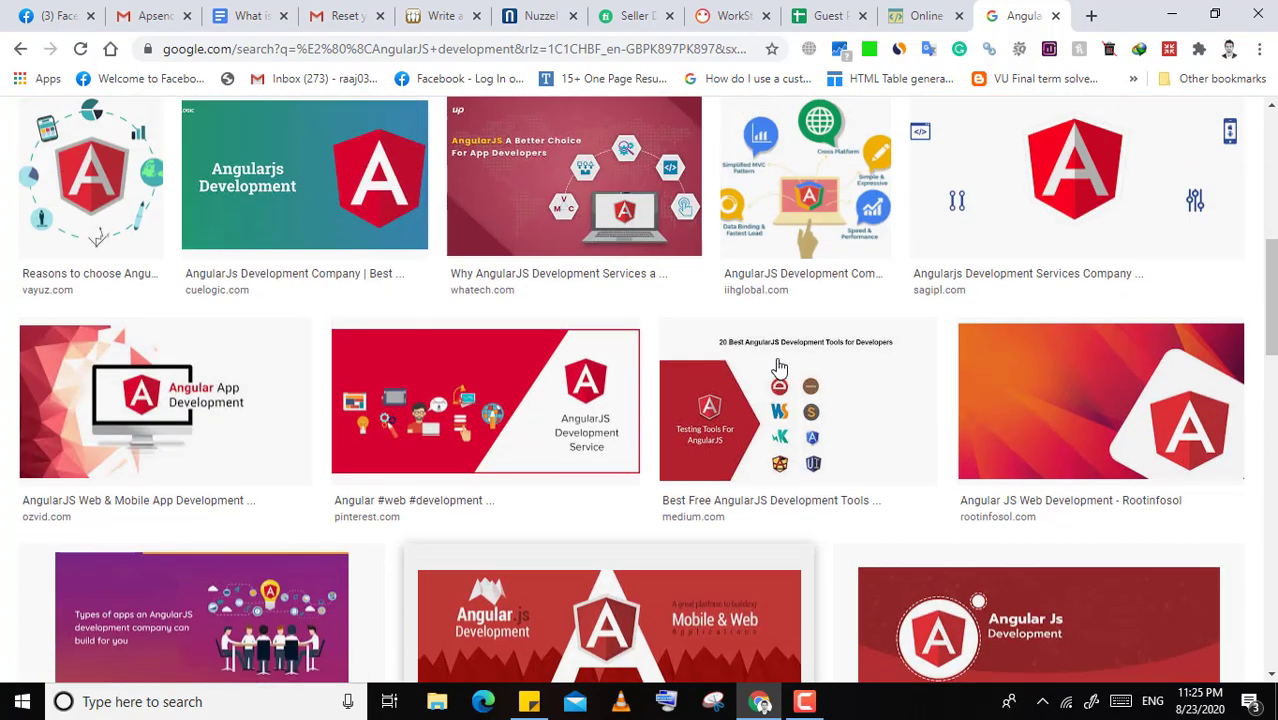
pyautogui.scroll(2, 779, 368)
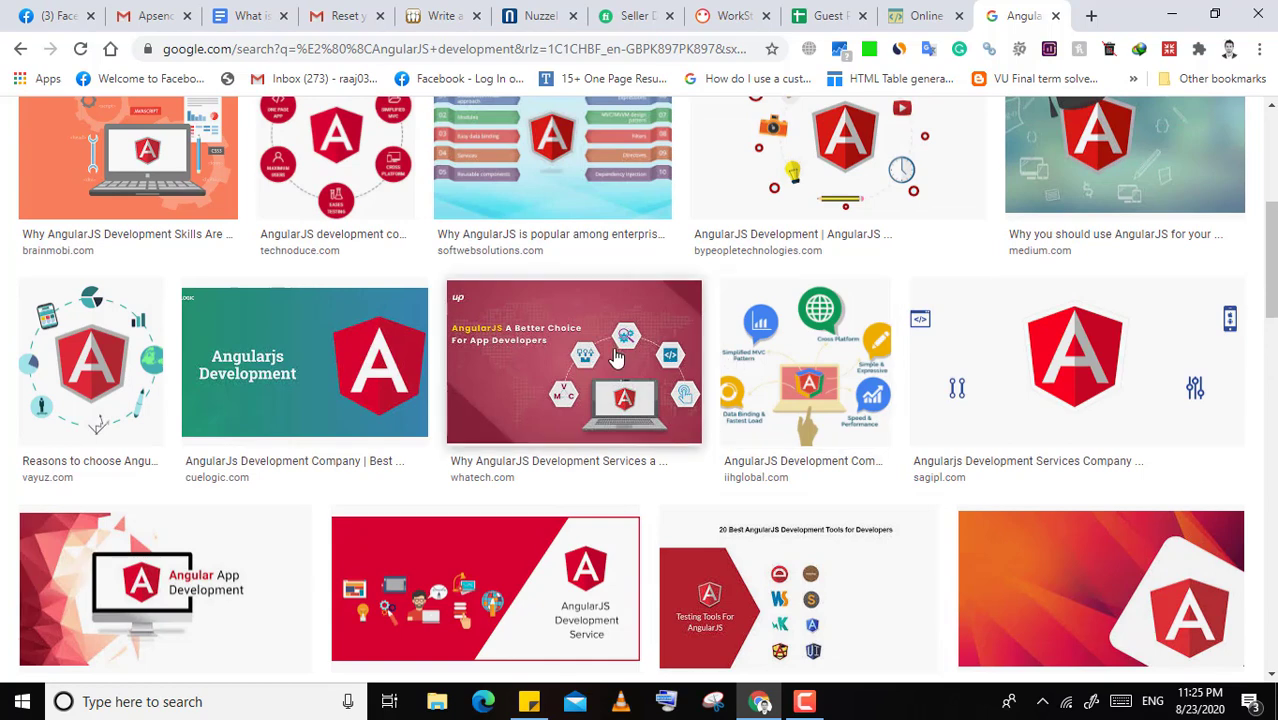
# - Open WhaTech's "AngularJS A Better Choice For App Developers" image on its own in a new tab
pyautogui.click(557, 355)
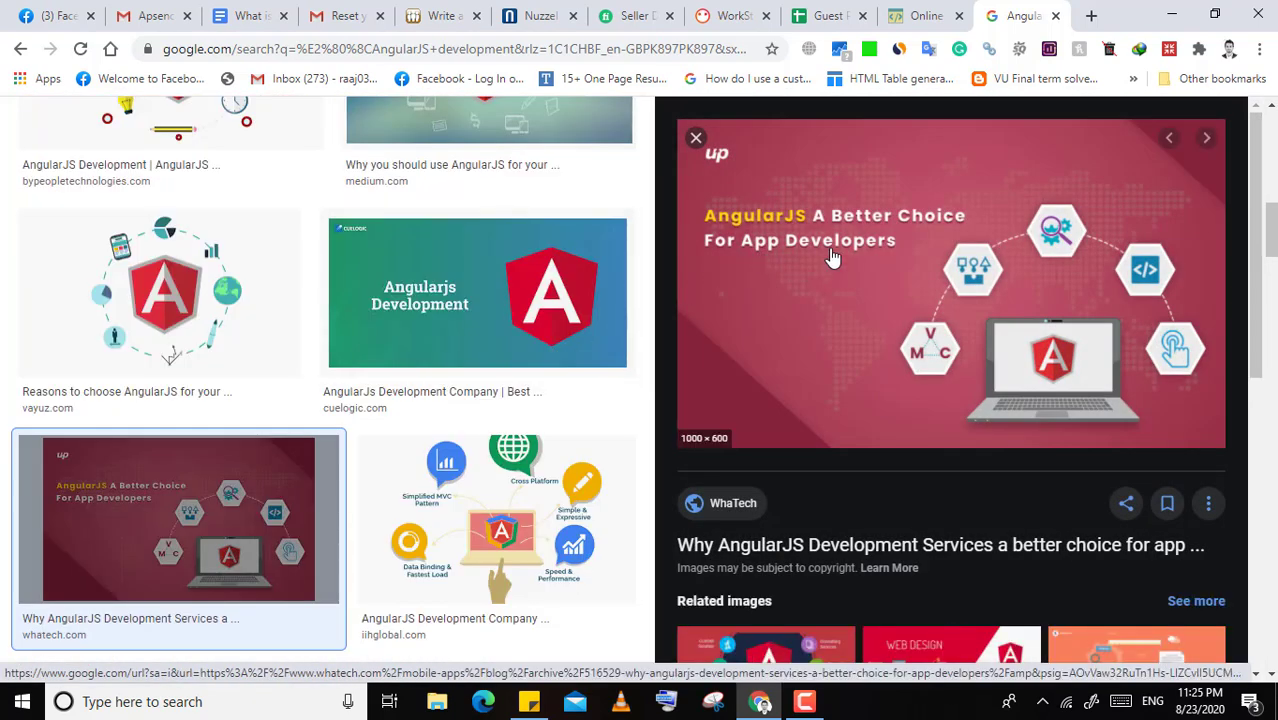
pyautogui.rightClick(822, 318)
pyautogui.click(858, 486)
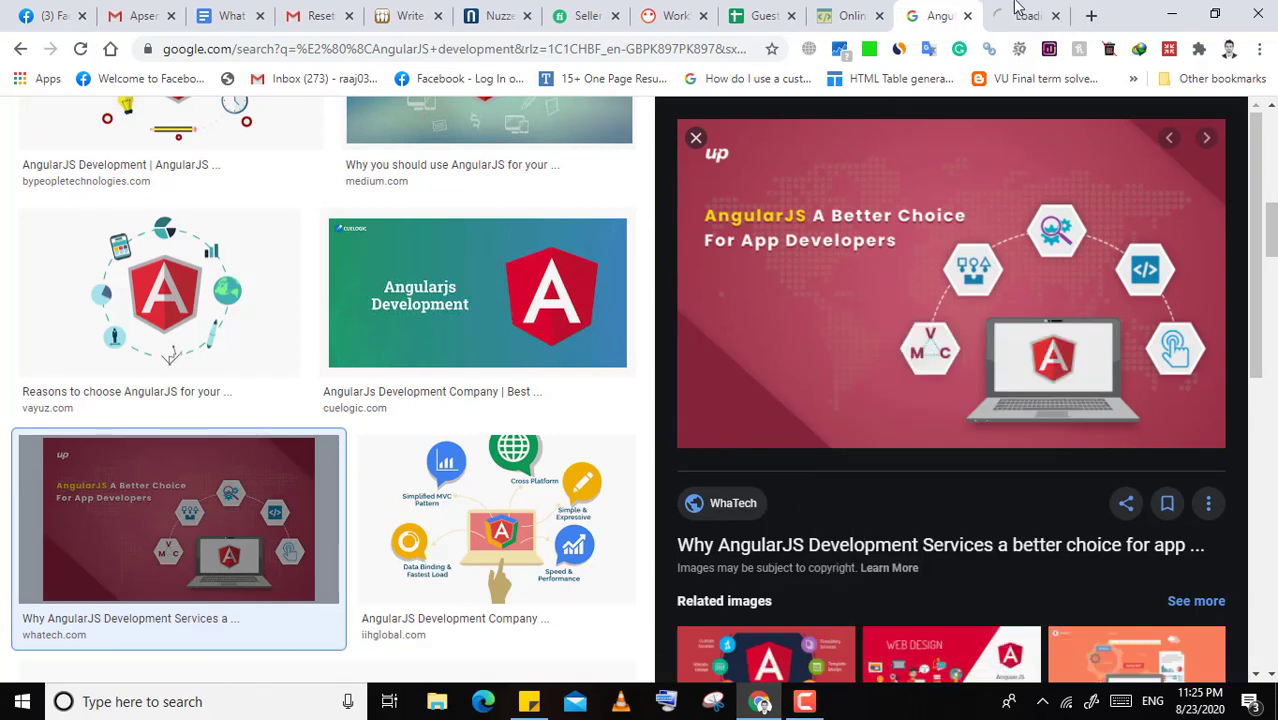
pyautogui.hotkey('ctrl', 'Tab')
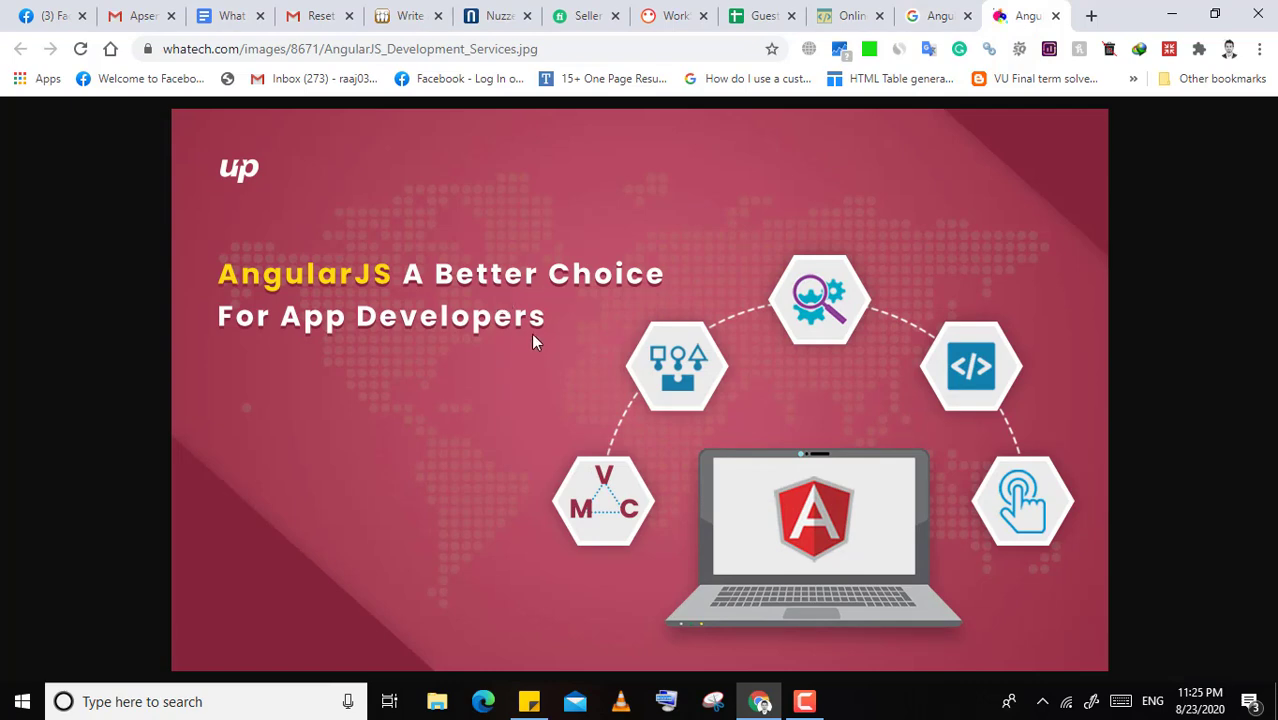
# - Save the image to the Desktop as AngularJS_Development_Services.jpg
pyautogui.hotkey('ctrl', 's')
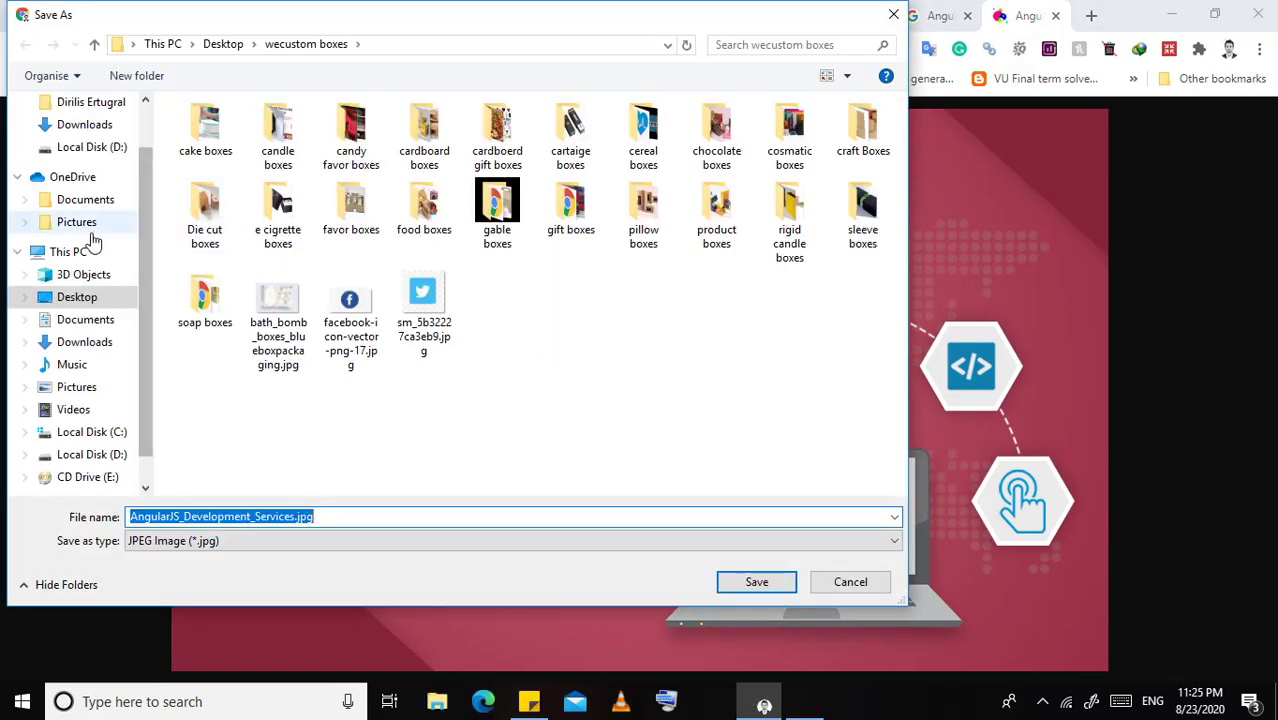
pyautogui.scroll(2, 91, 240)
pyautogui.click(102, 139)
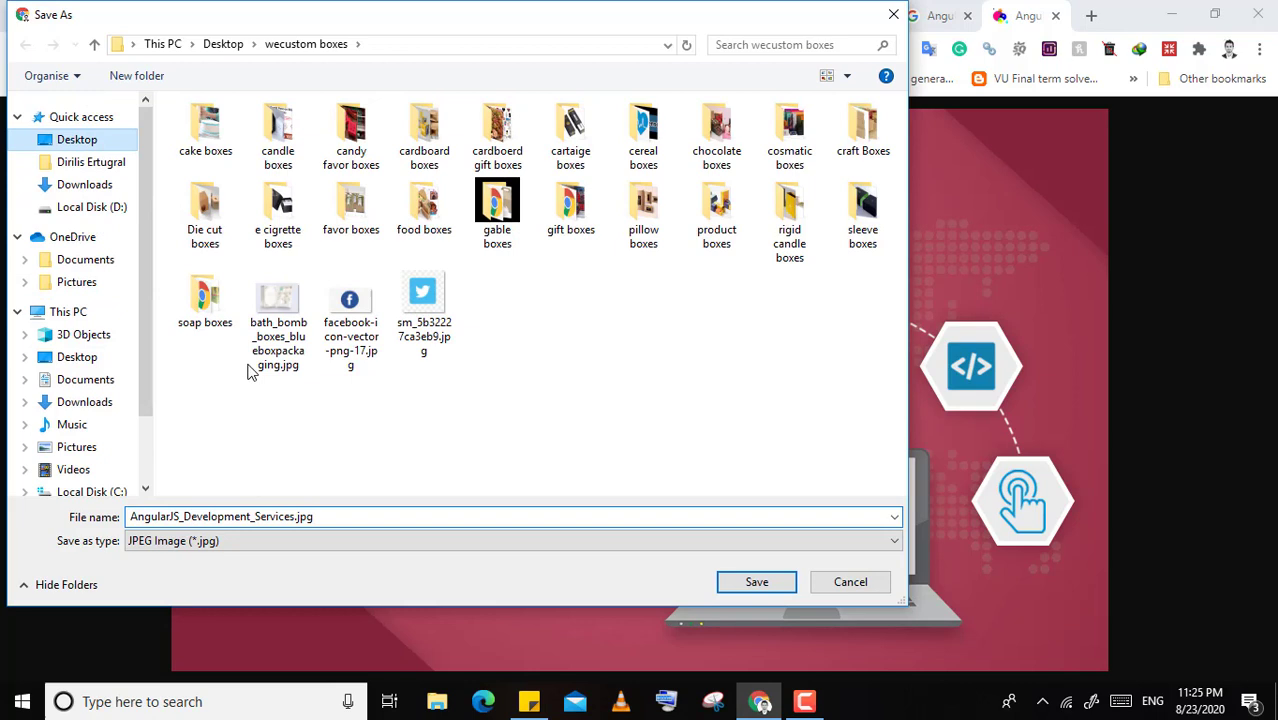
pyautogui.doubleClick(360, 518)
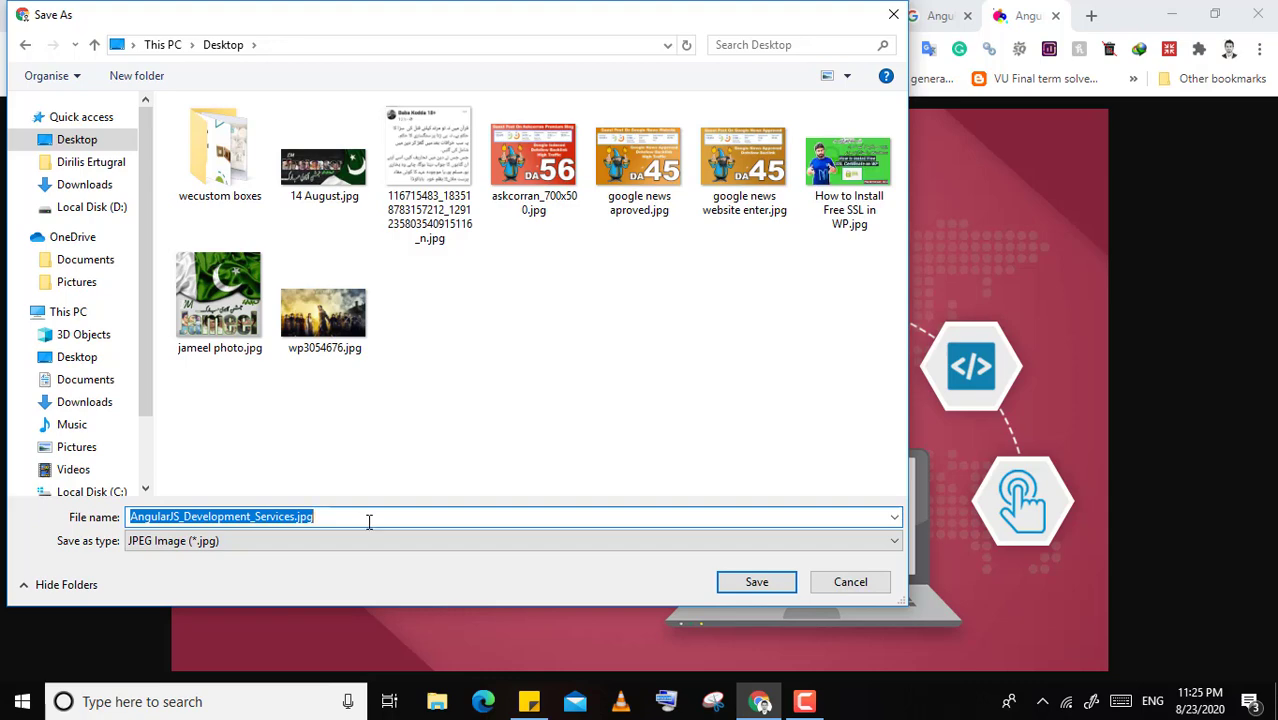
pyautogui.click(738, 588)
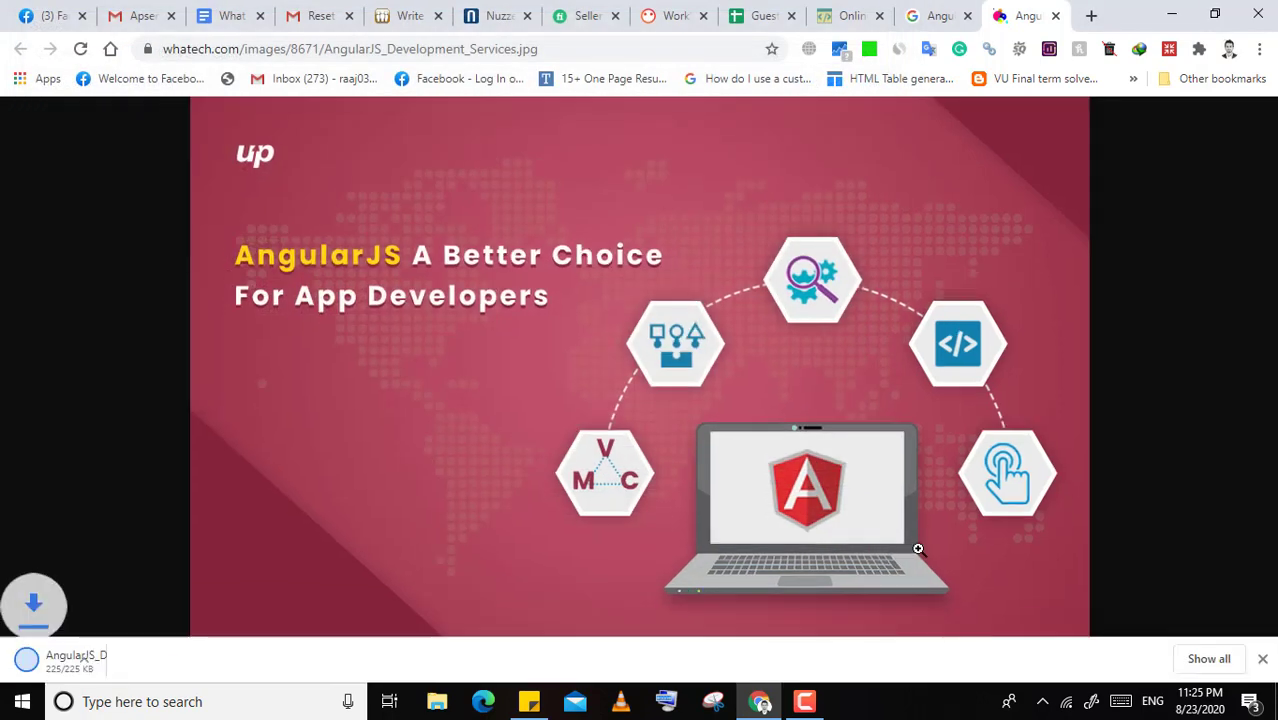
# - Load imgur.com in place of the opened image and return to the APSense article form
pyautogui.click(613, 53)
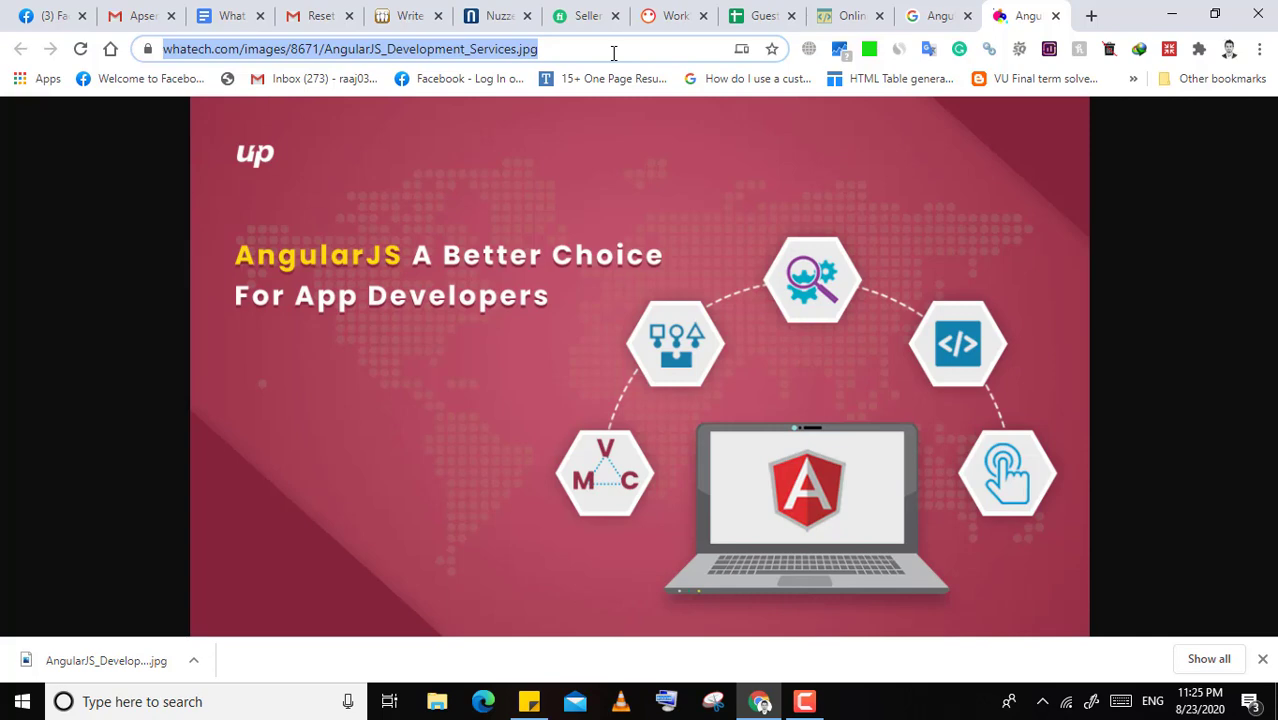
pyautogui.write('ima')
pyautogui.press('BackSpace')
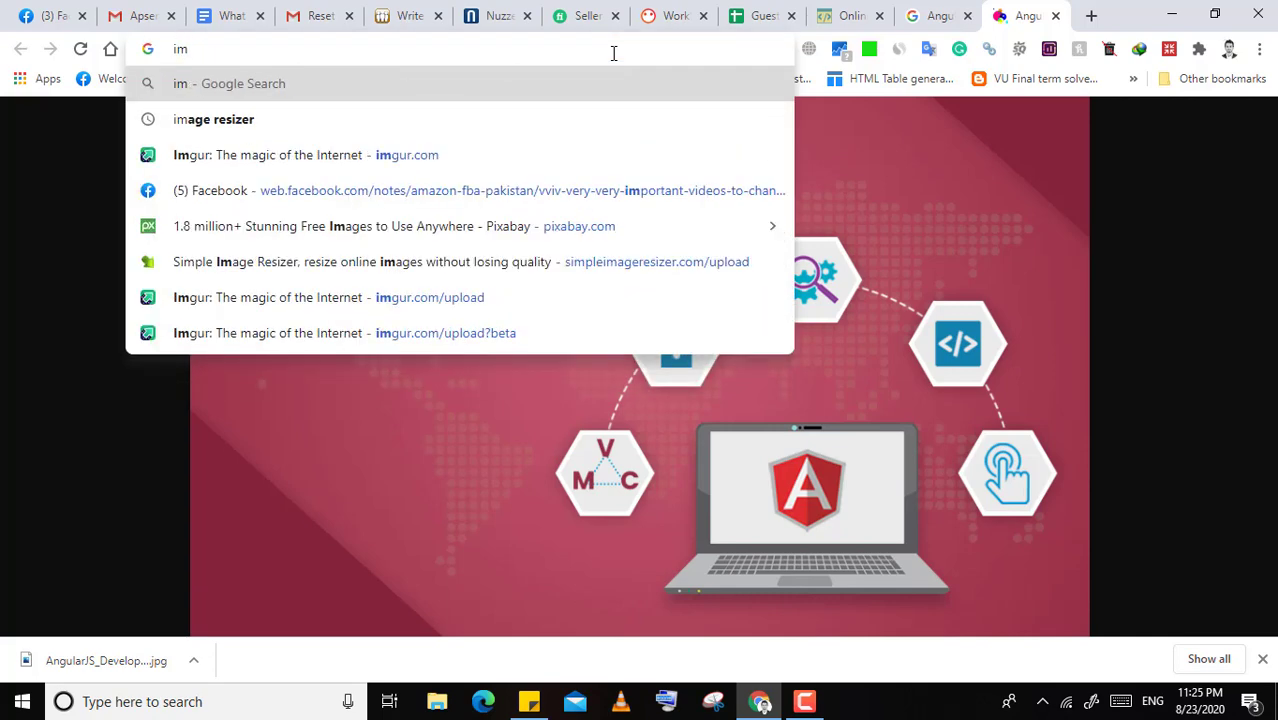
pyautogui.click(412, 167)
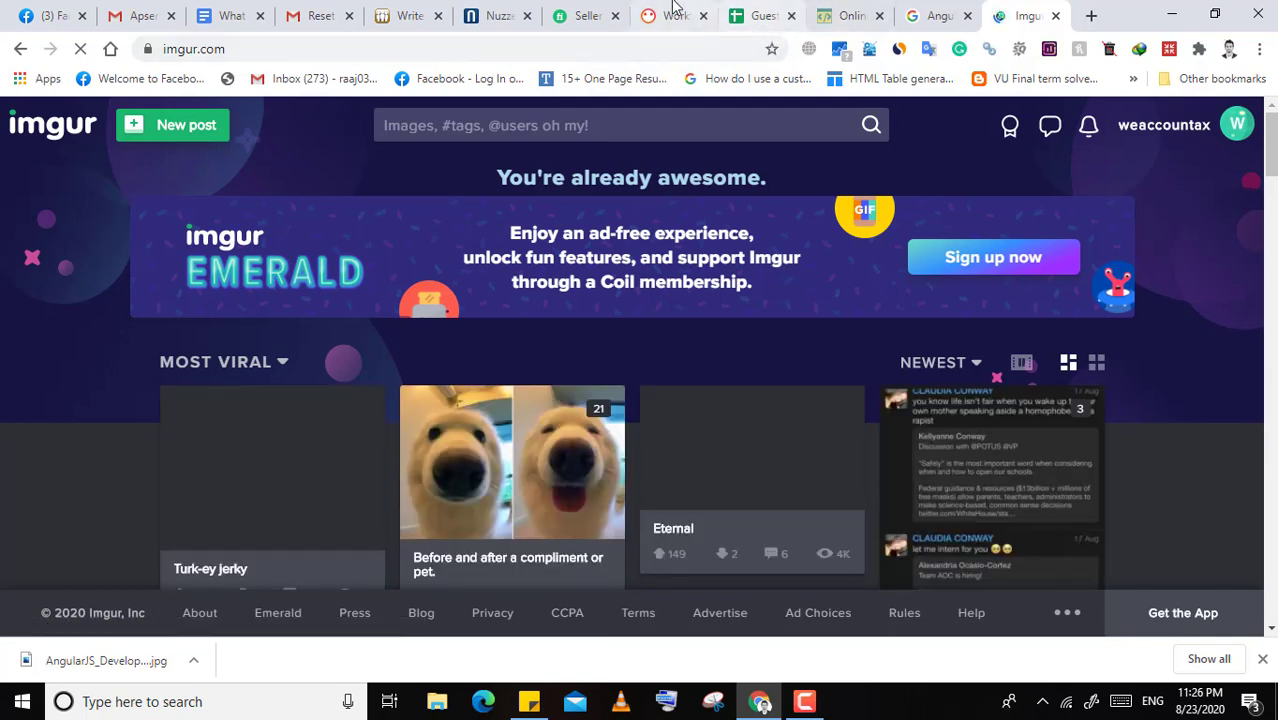
pyautogui.click(412, 15)
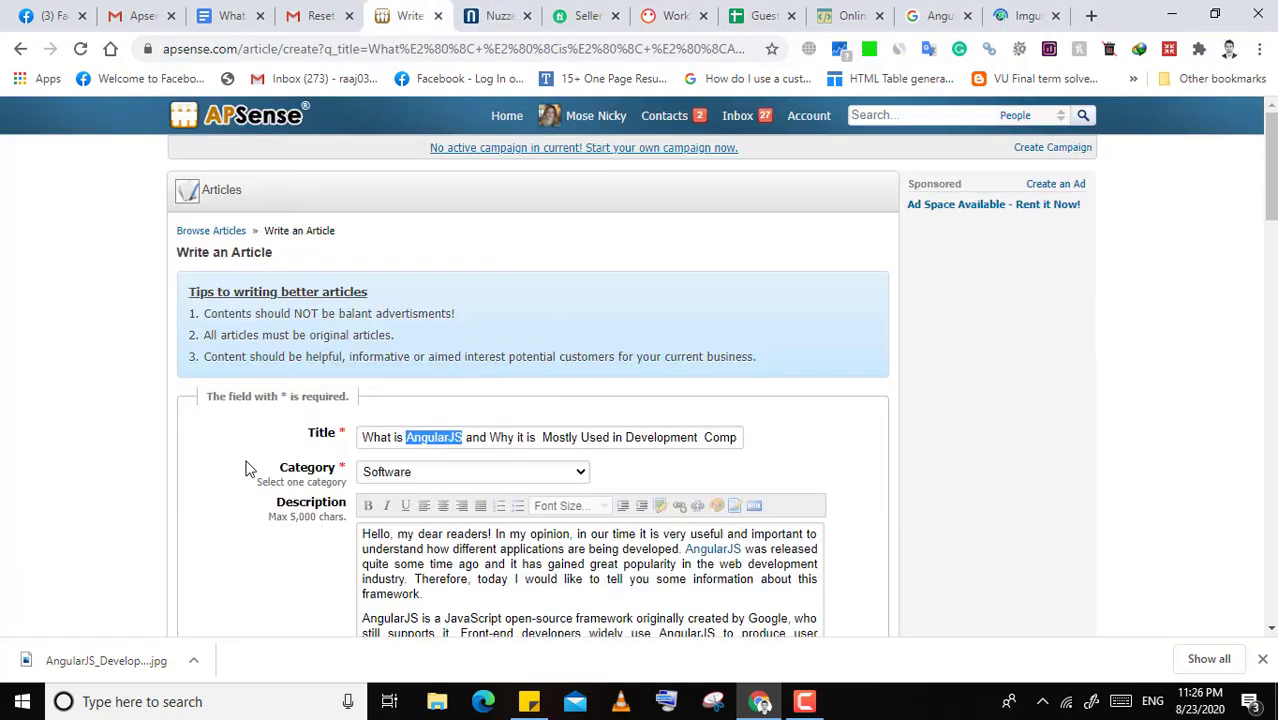
# - Attach AngularJS_Development_Services.jpg from the Desktop as the article's image
pyautogui.scroll(-20, 200, 479)
pyautogui.scroll(-2, 194, 481)
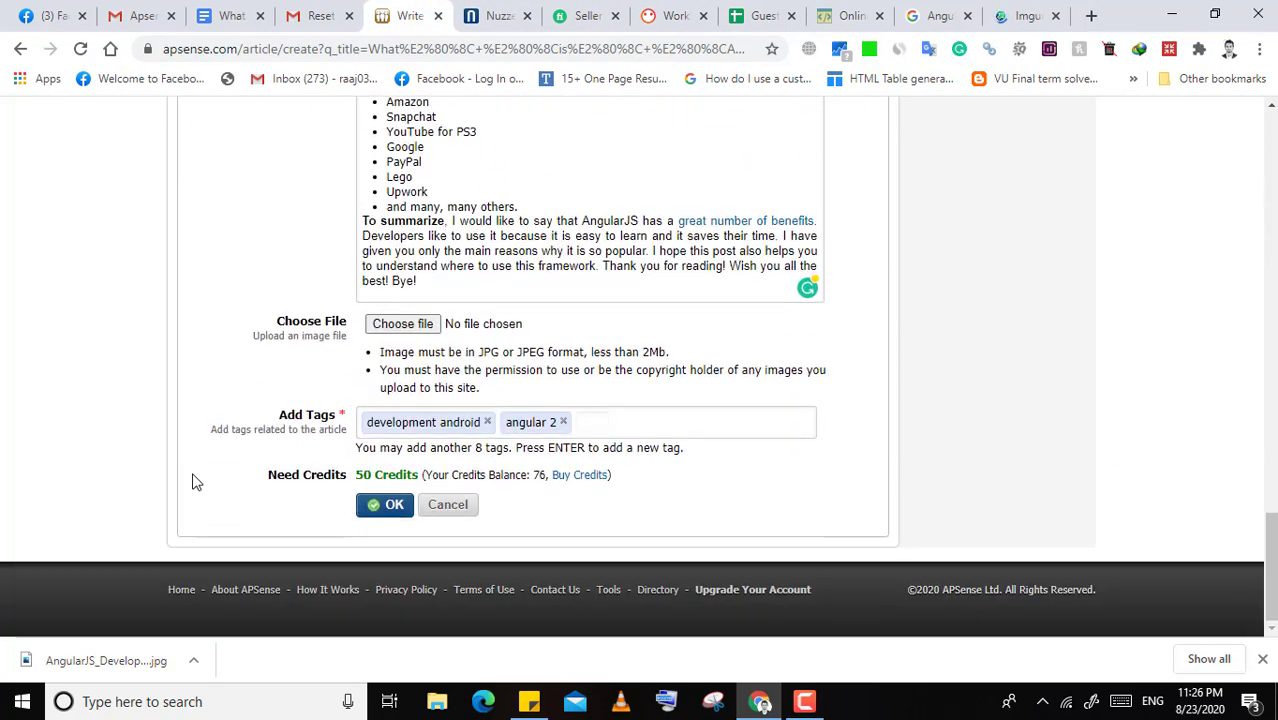
pyautogui.scroll(2, 342, 494)
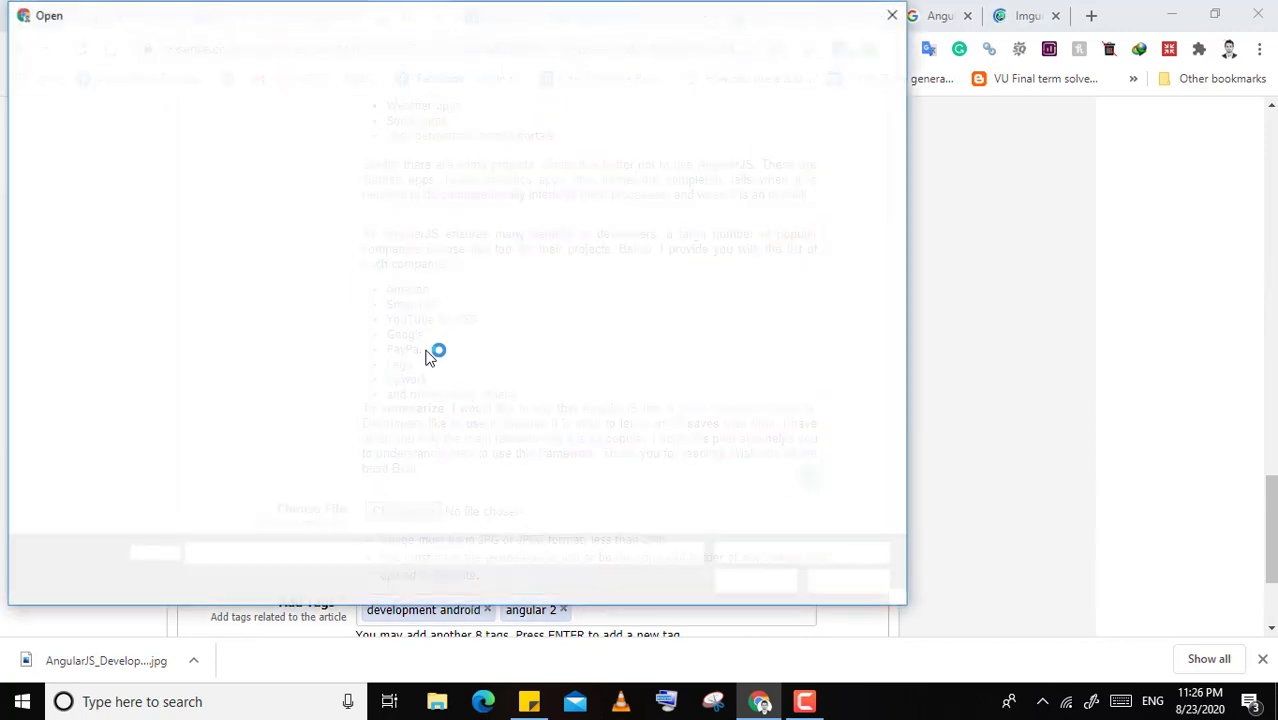
pyautogui.click(222, 320)
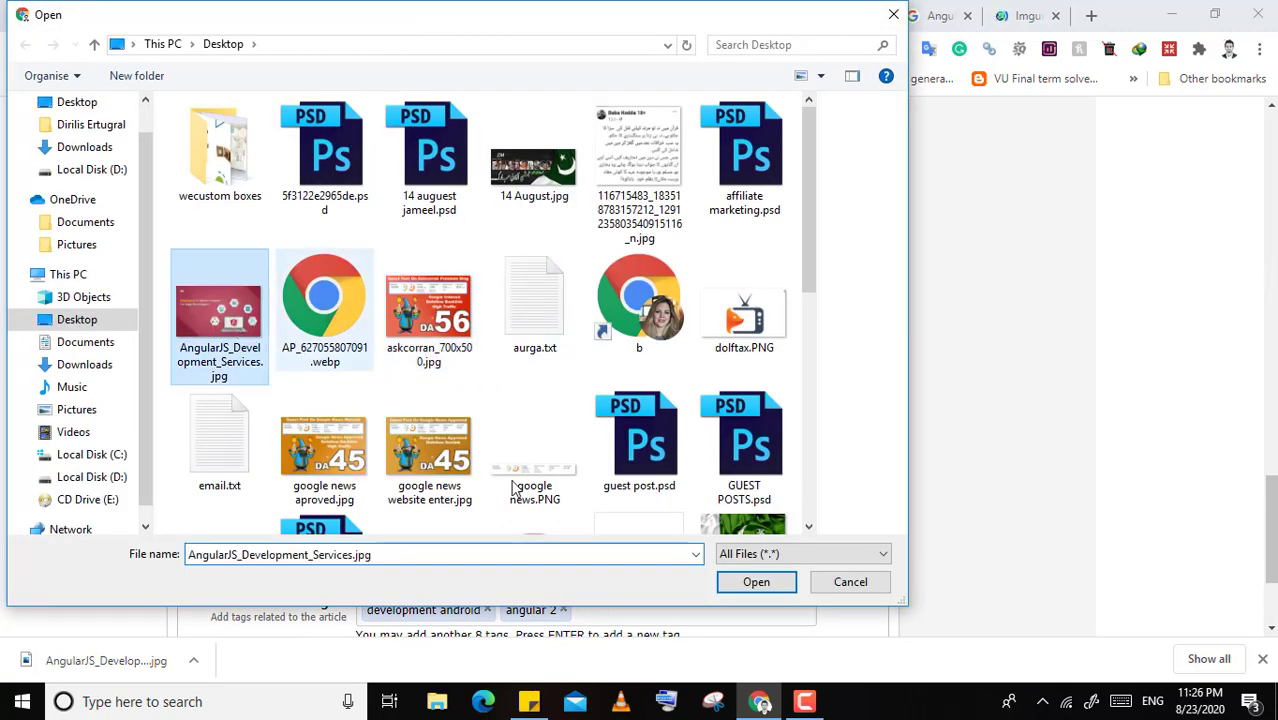
pyautogui.click(753, 582)
# - Look over the article body once more and submit the AngularJS article
pyautogui.scroll(-3, 227, 408)
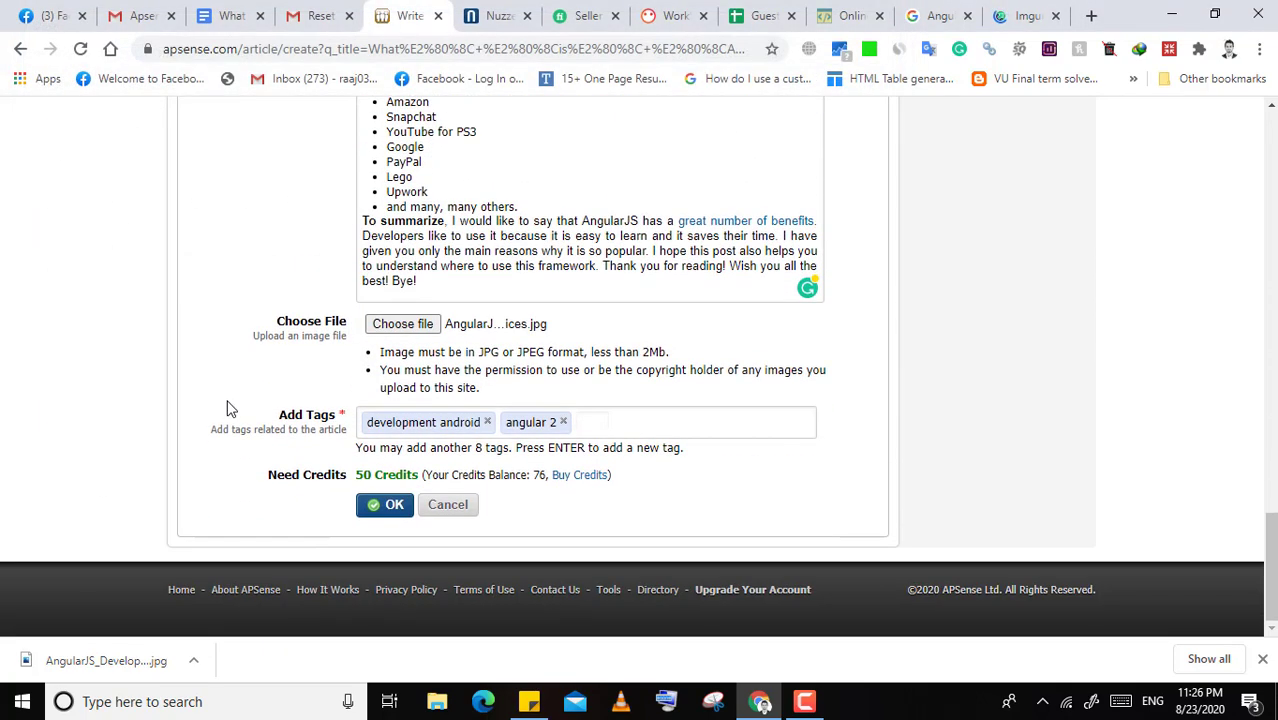
pyautogui.click(373, 502)
pyautogui.scroll(5, 330, 495)
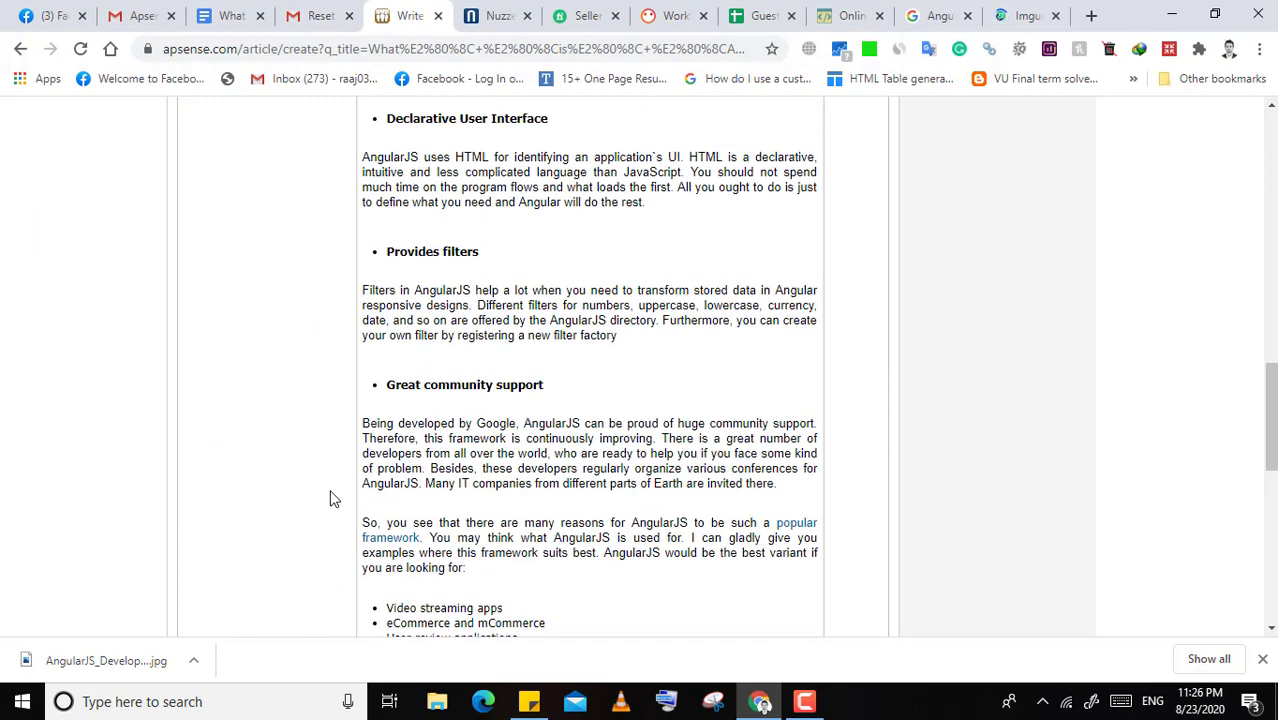
pyautogui.scroll(-8, 330, 495)
pyautogui.click(383, 506)
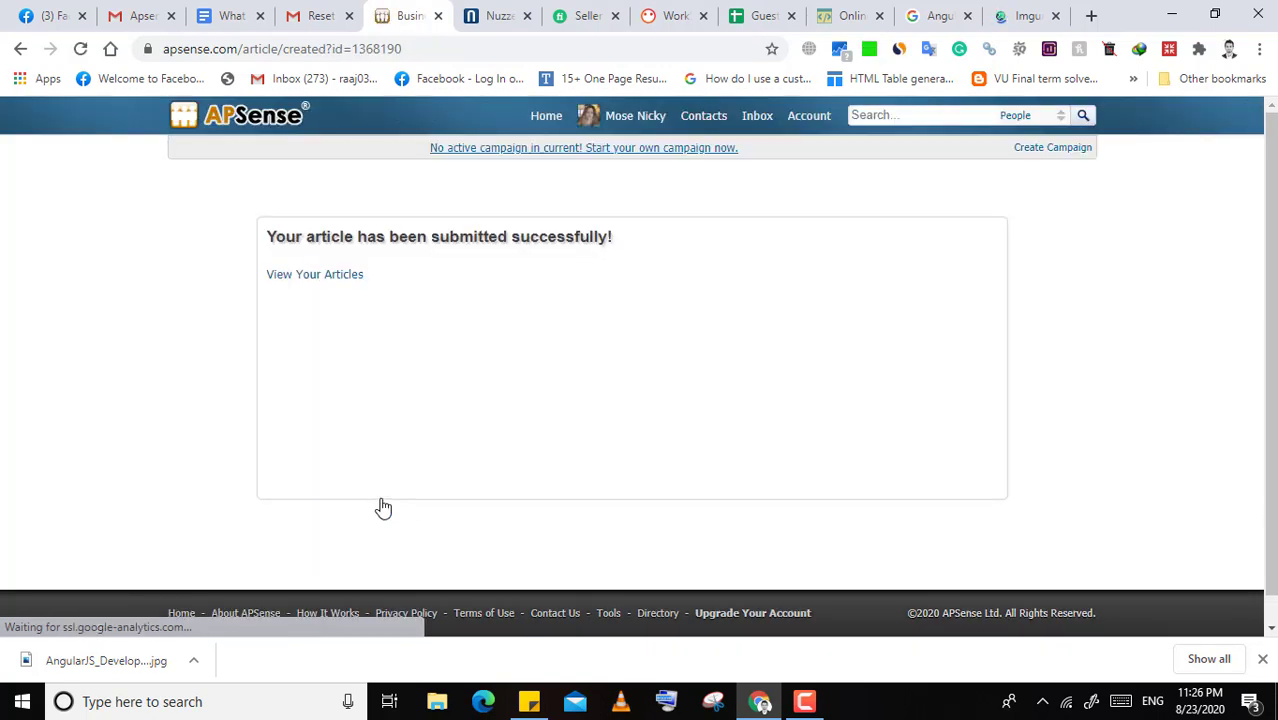
# - Go to the list of own articles and open "What is AngularJS and Why it is Mostly Used in Development Companies"
pyautogui.click(354, 277)
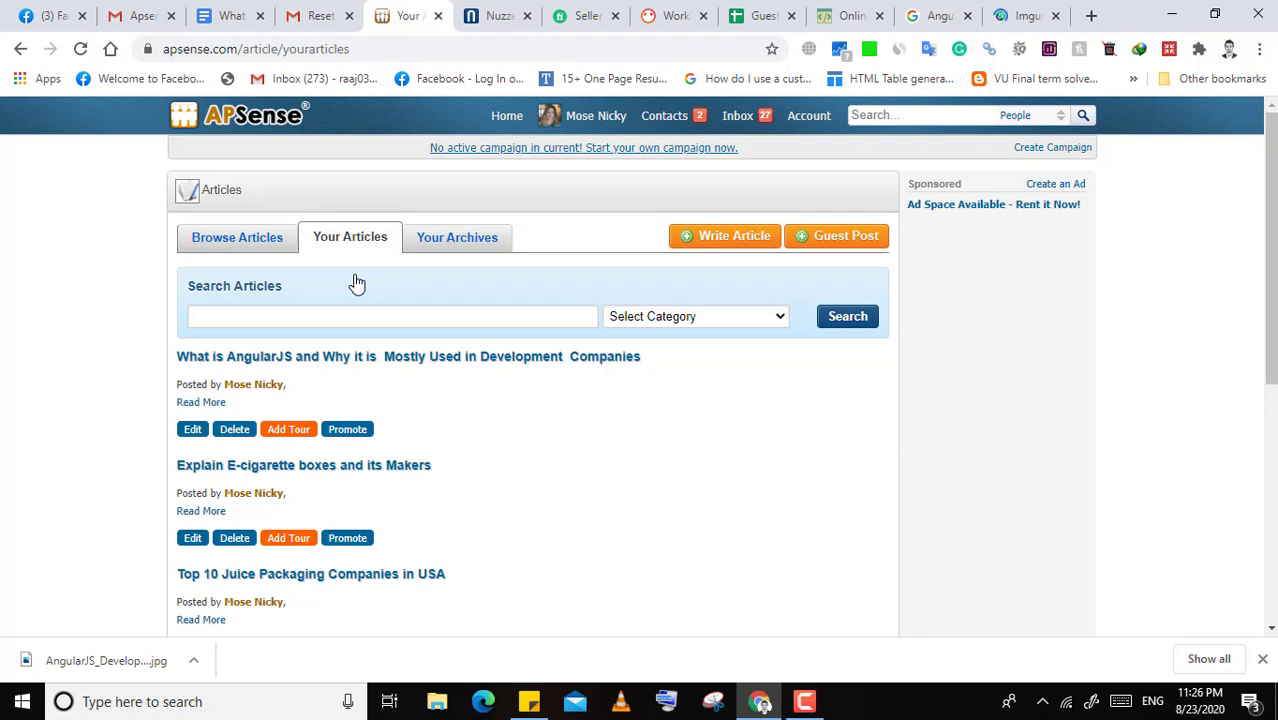
pyautogui.click(348, 360)
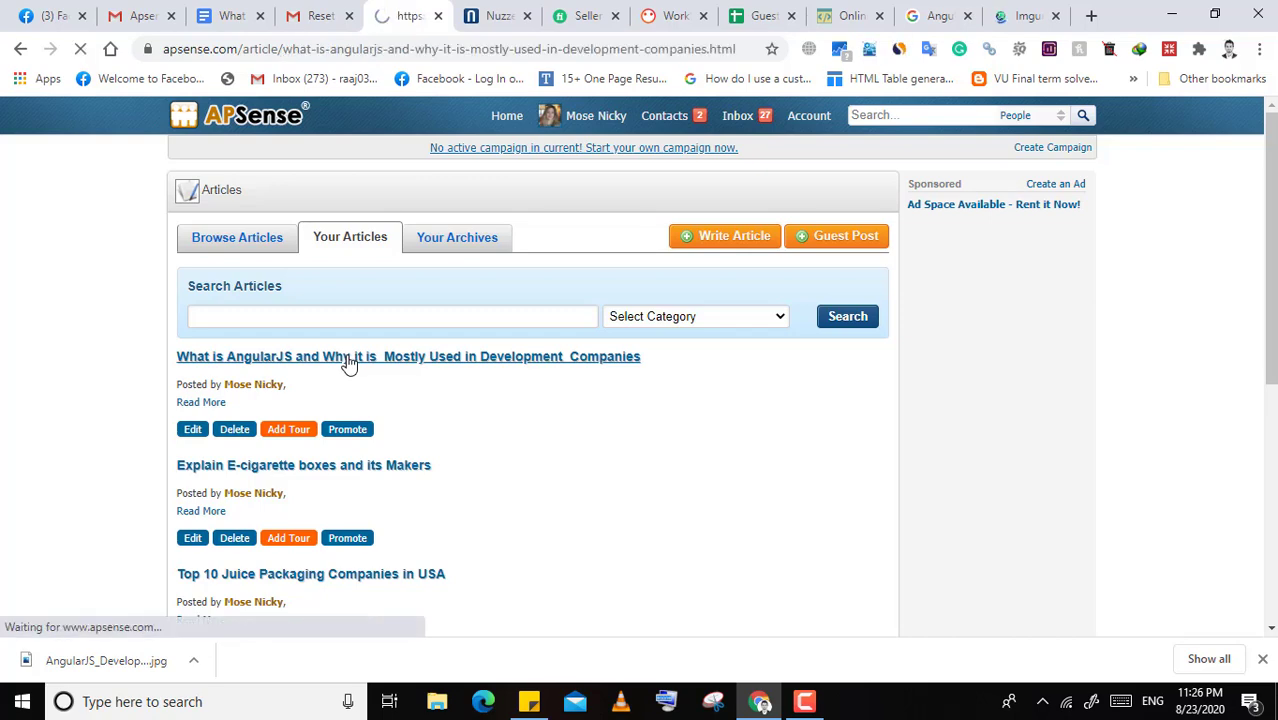